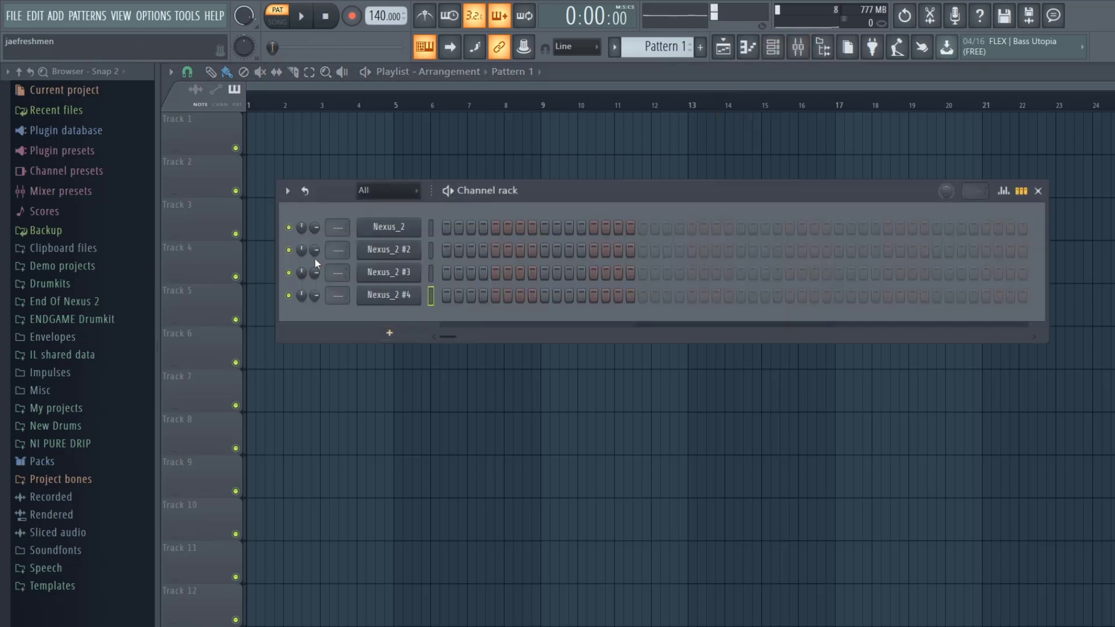
In the Browser, expand ENDGAME Drumkit > All Scales Kit > Best Scales to list the Best Minor Scales files
{"action": "left_click", "coordinate": [69, 319]}
{"action": "left_click", "coordinate": [66, 338]}
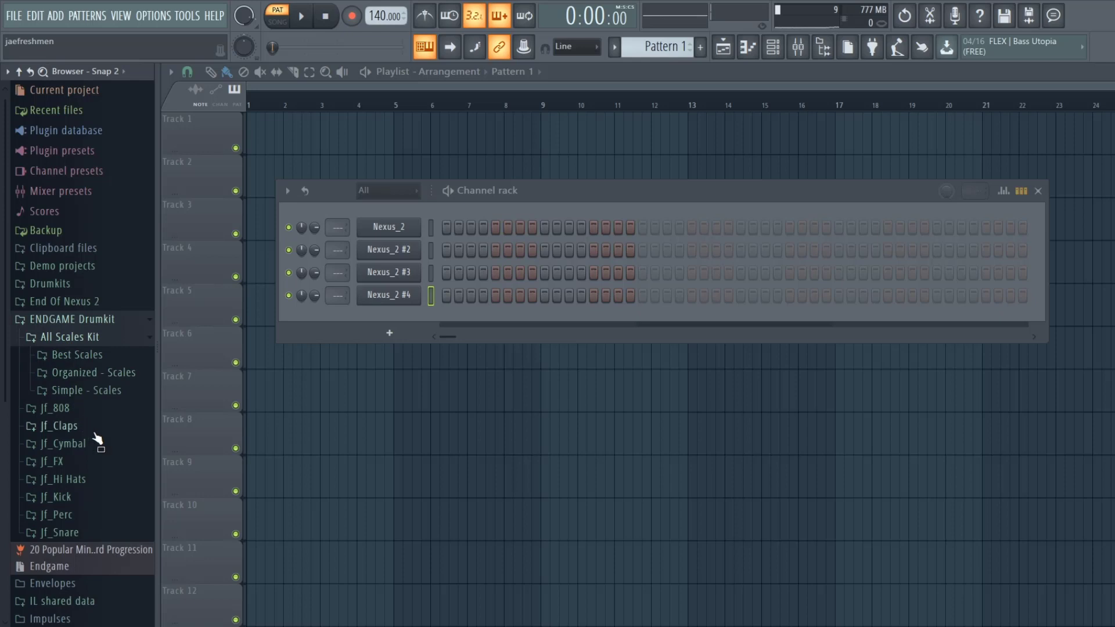
{"action": "left_click", "coordinate": [109, 391]}
{"action": "left_click", "coordinate": [108, 390]}
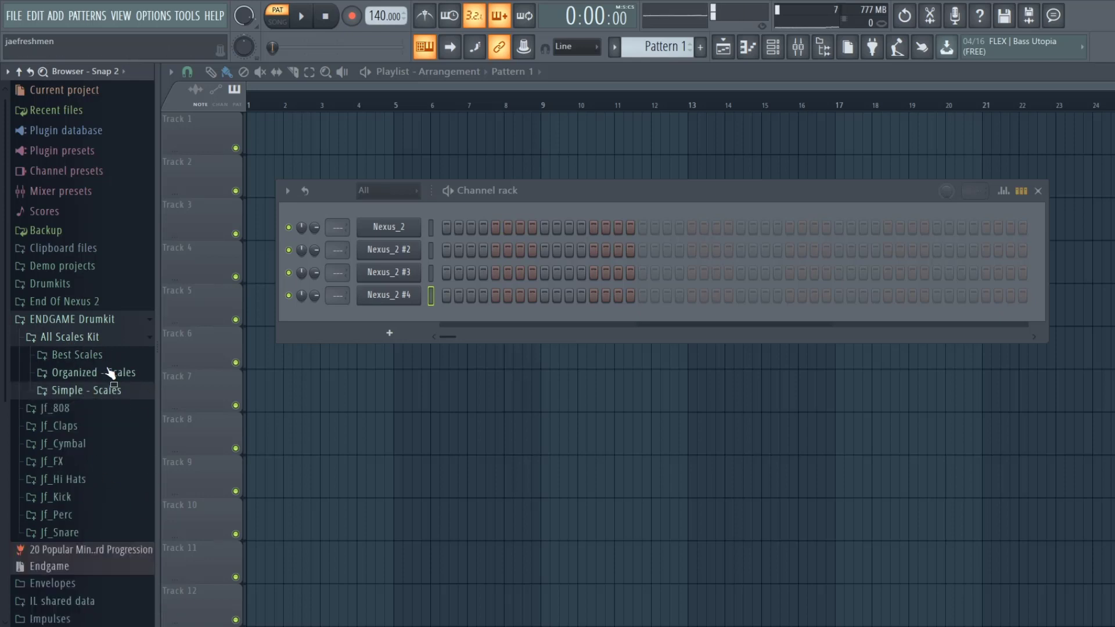
{"action": "left_click", "coordinate": [107, 357]}
{"action": "left_click", "coordinate": [111, 390]}
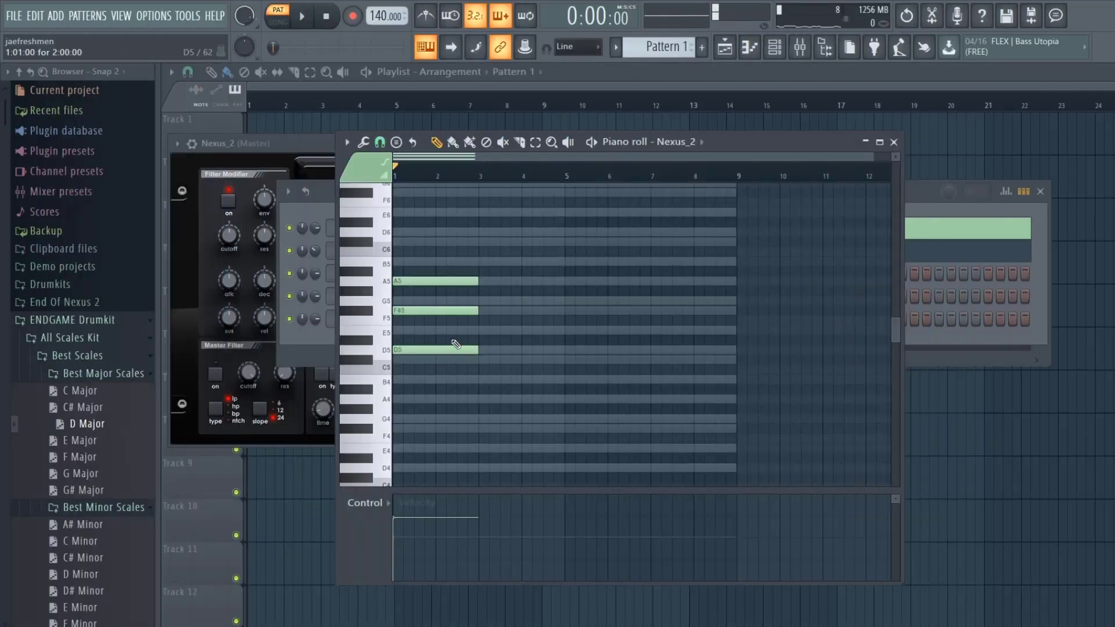
Add an E minor chord (E5, G5, B5) at bar 3 and preview the pattern
{"action": "left_click", "coordinate": [479, 330]}
{"action": "left_click", "coordinate": [481, 300]}
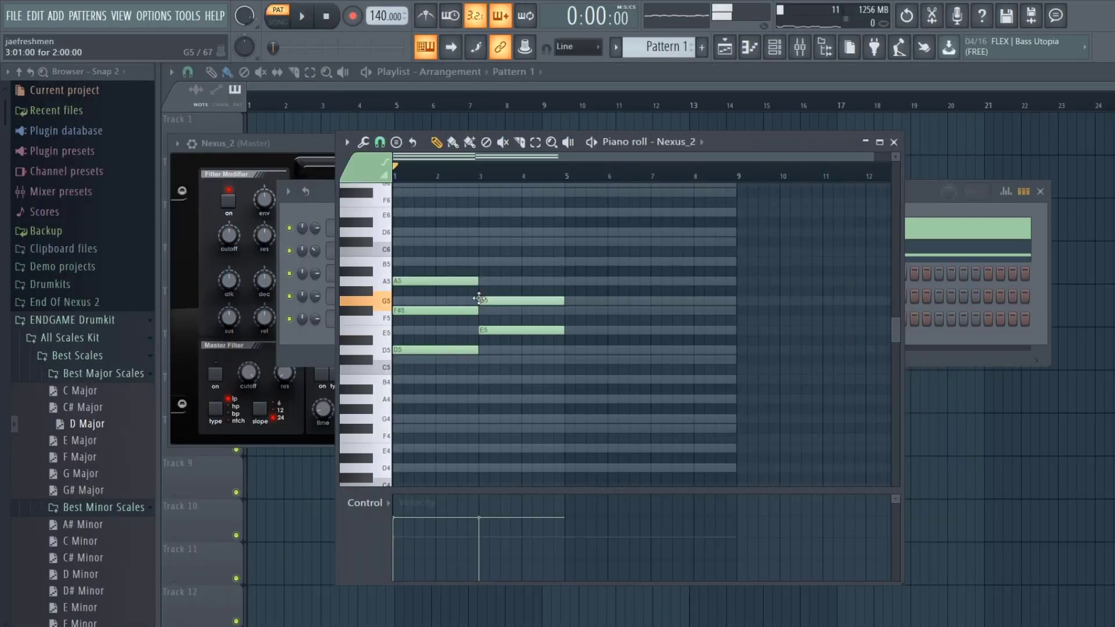
{"action": "left_click", "coordinate": [482, 261]}
{"action": "key", "text": "space"}
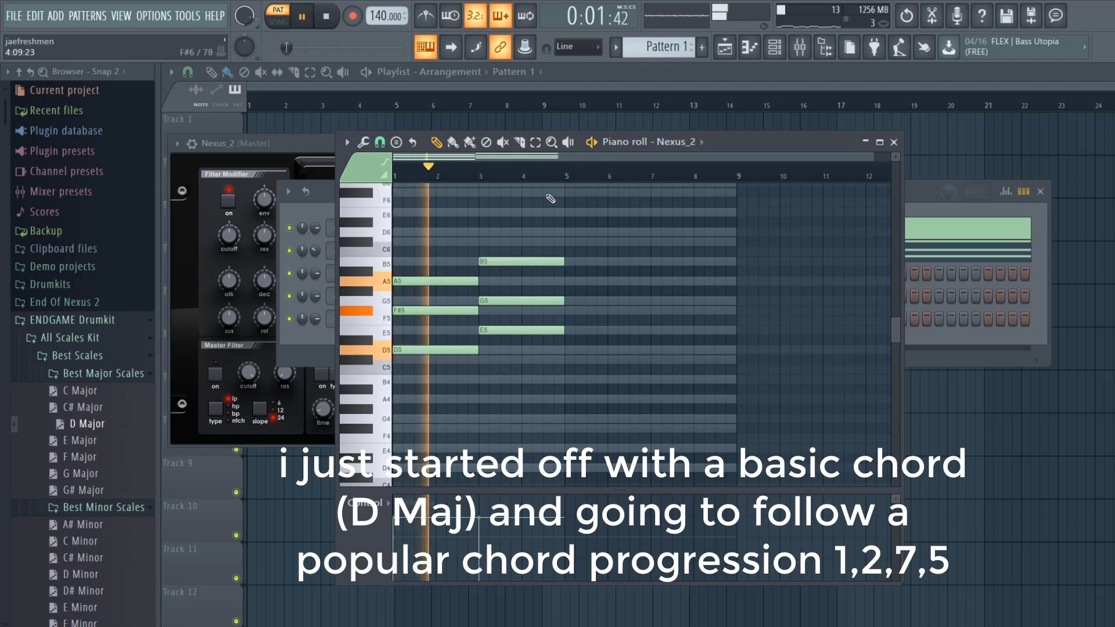
{"action": "key", "text": "alt+r"}
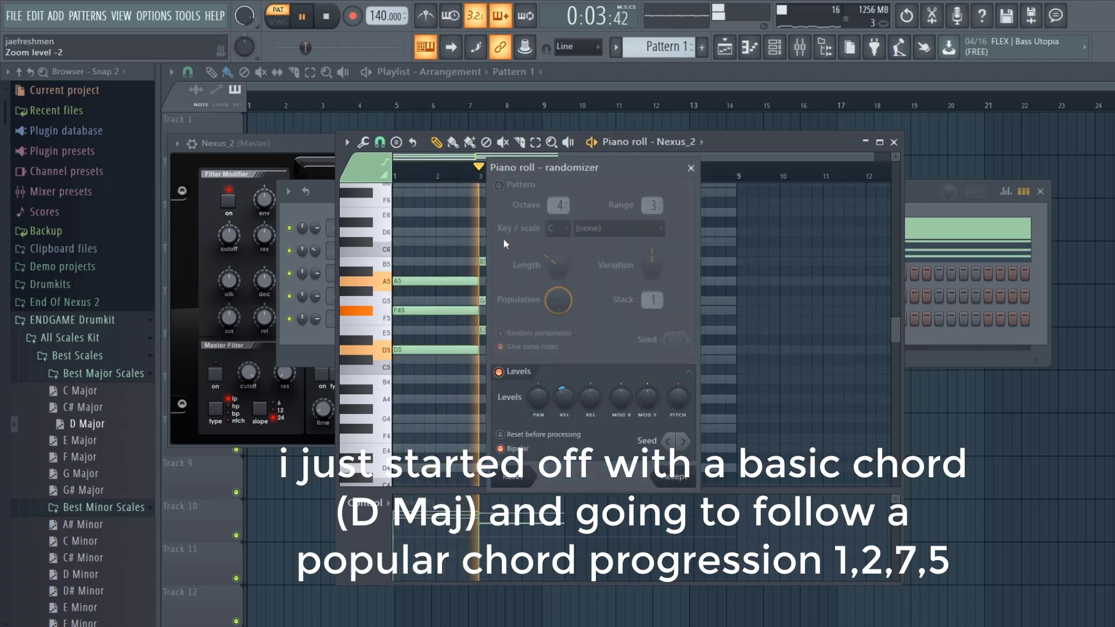
{"action": "left_click", "coordinate": [688, 480]}
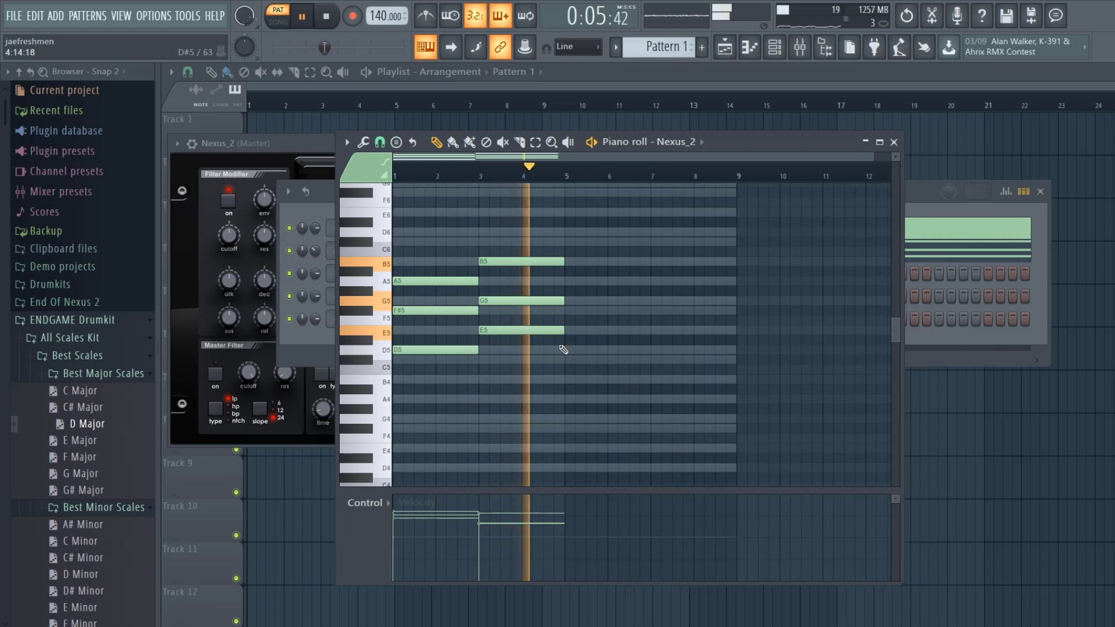
{"action": "key", "text": "space"}
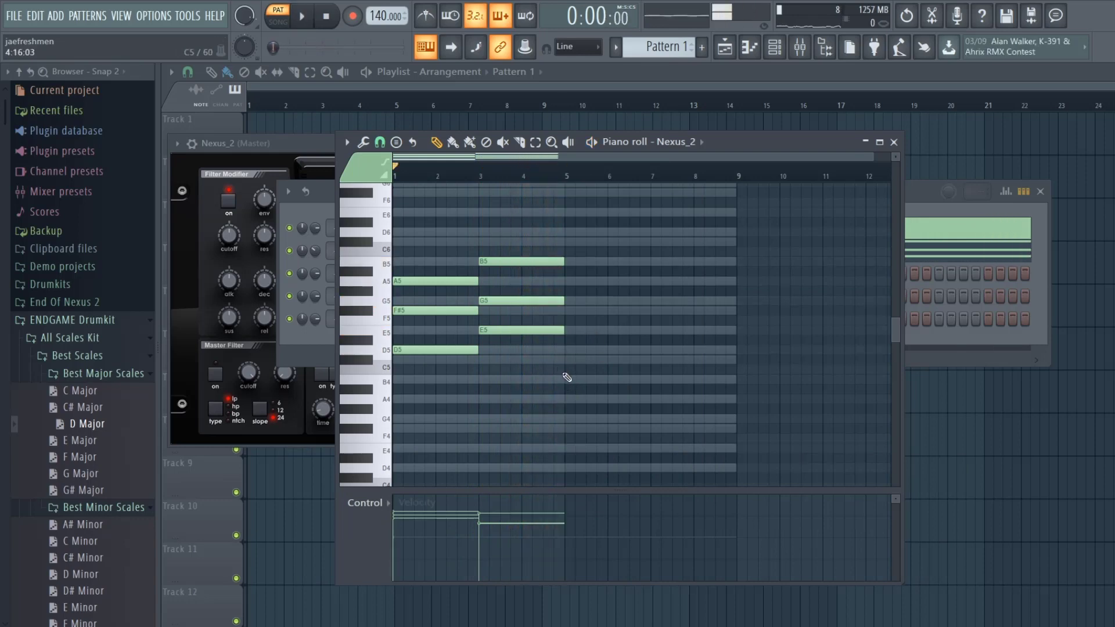
Add a B minor chord (B4, D5, F#5) at bar 5 and an A major chord (A4, C#5, E5) at bar 7, then play it back
{"action": "left_click", "coordinate": [568, 377]}
{"action": "left_click", "coordinate": [570, 350]}
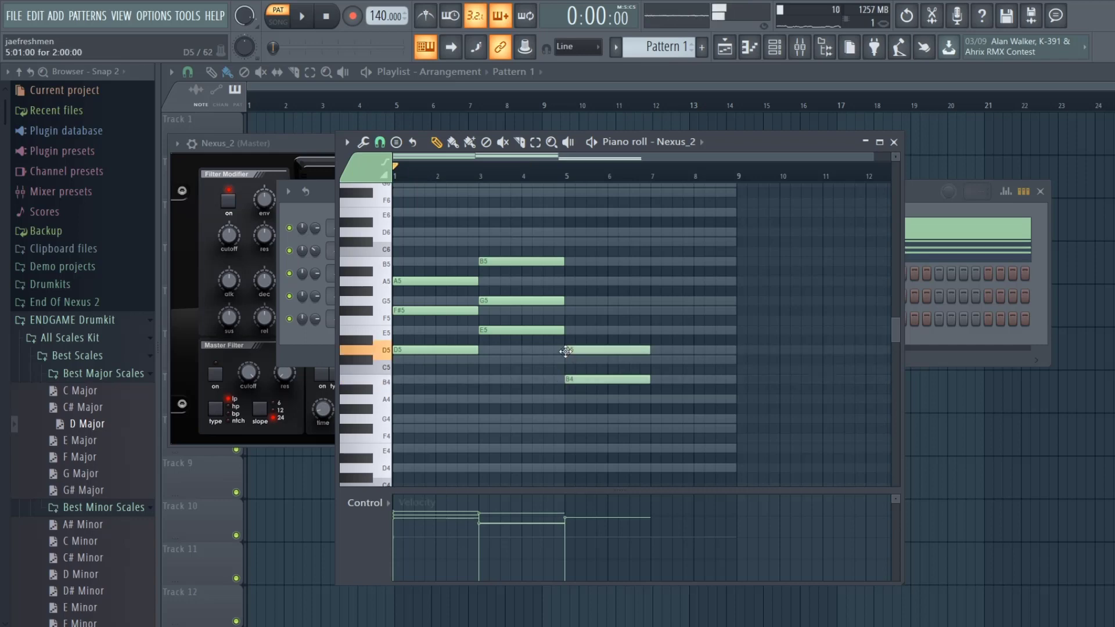
{"action": "left_click", "coordinate": [572, 311]}
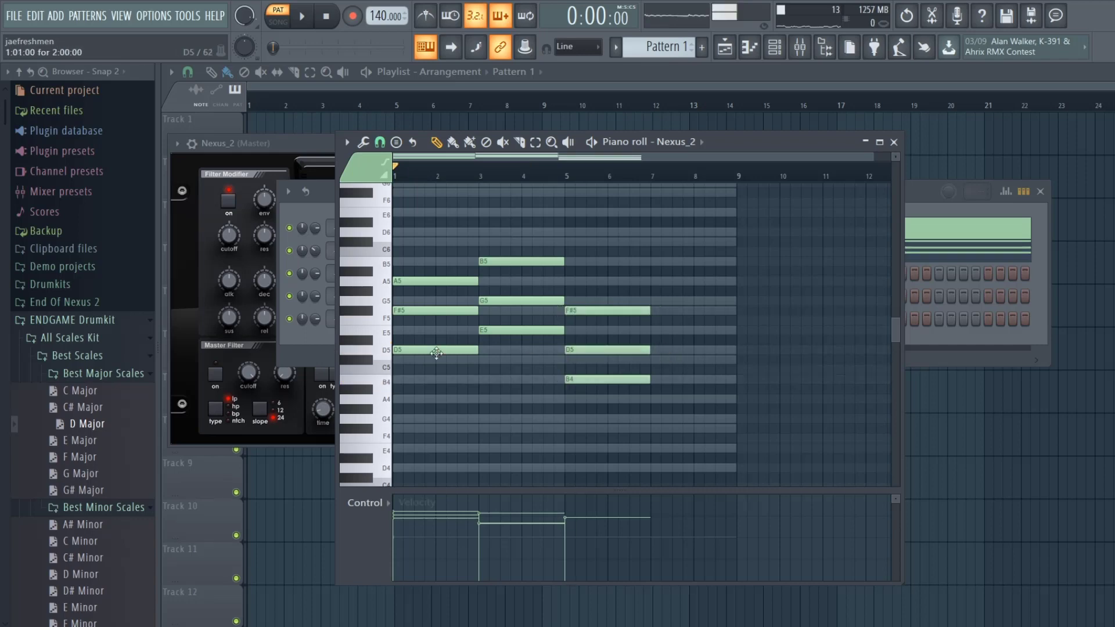
{"action": "mouse_move", "coordinate": [666, 371]}
{"action": "left_mouse_down"}
{"action": "mouse_move", "coordinate": [660, 399]}
{"action": "mouse_move", "coordinate": [650, 398]}
{"action": "left_mouse_up"}
{"action": "left_click", "coordinate": [652, 360]}
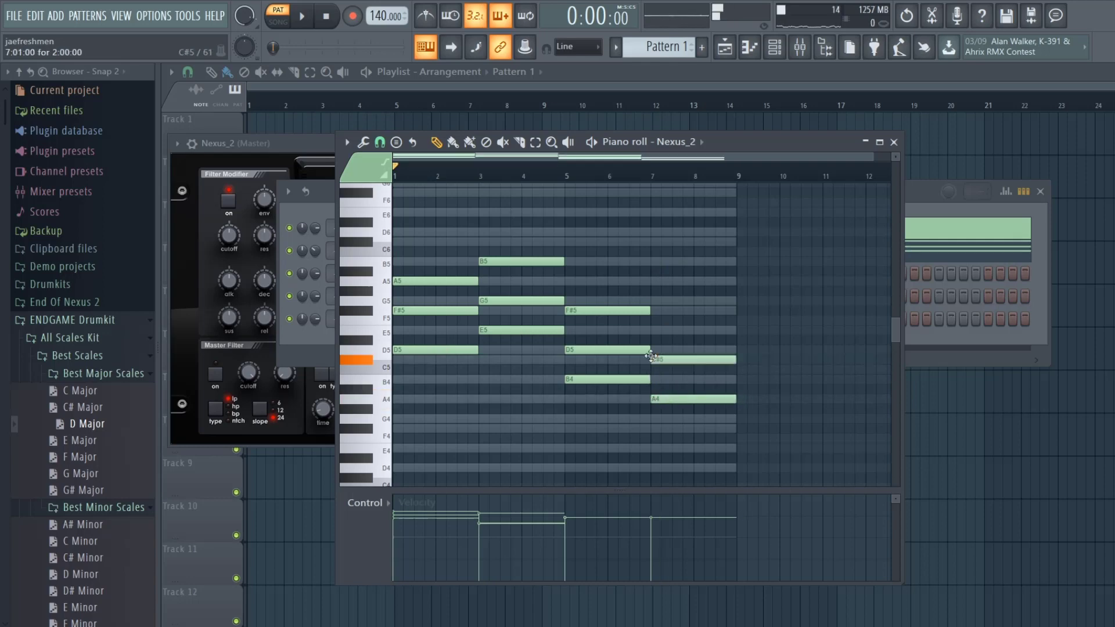
{"action": "left_click", "coordinate": [649, 322]}
{"action": "left_click_drag", "start_coordinate": [649, 328], "coordinate": [650, 330]}
{"action": "key", "text": "space"}
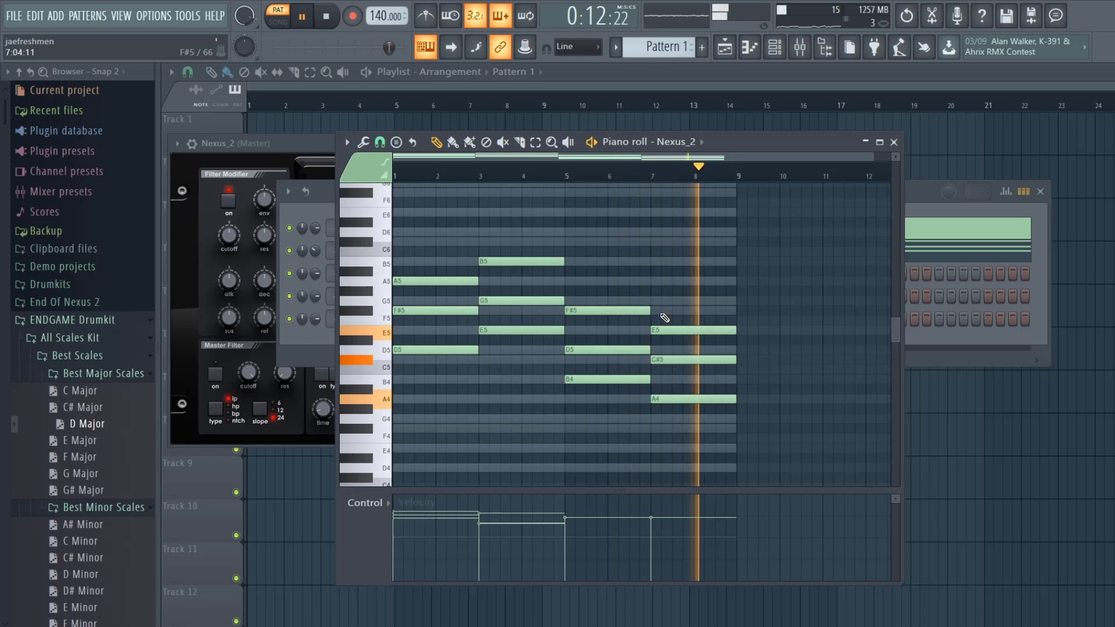
{"action": "key", "text": "space"}
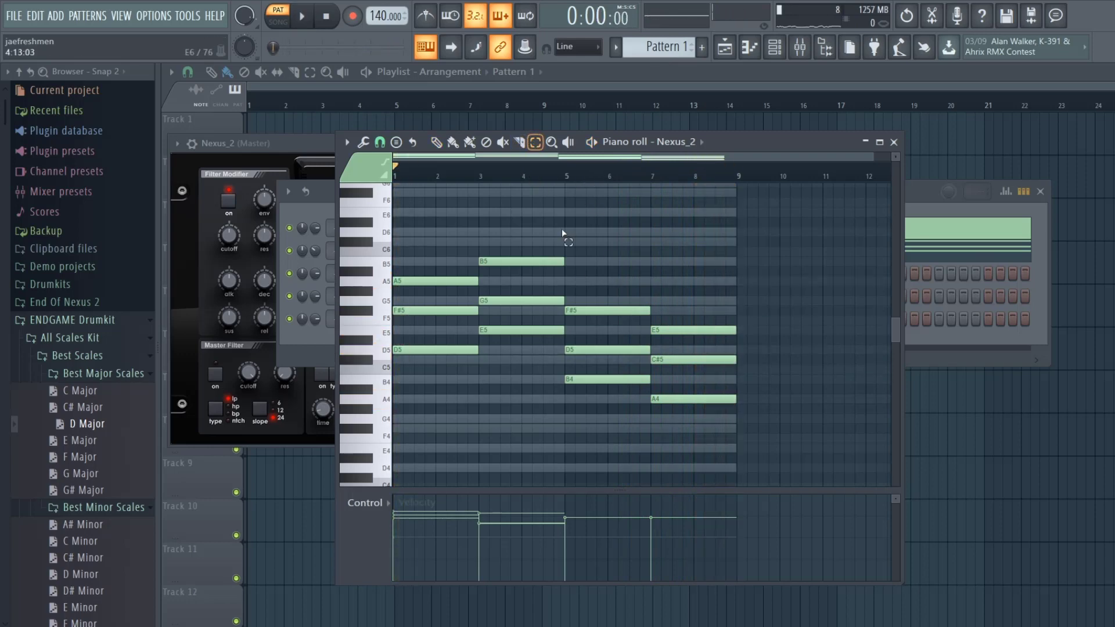
Select the top chord notes (B5, A5, G5, F#5) and drop them an octave
{"action": "left_click_drag", "start_coordinate": [492, 261], "coordinate": [409, 194]}
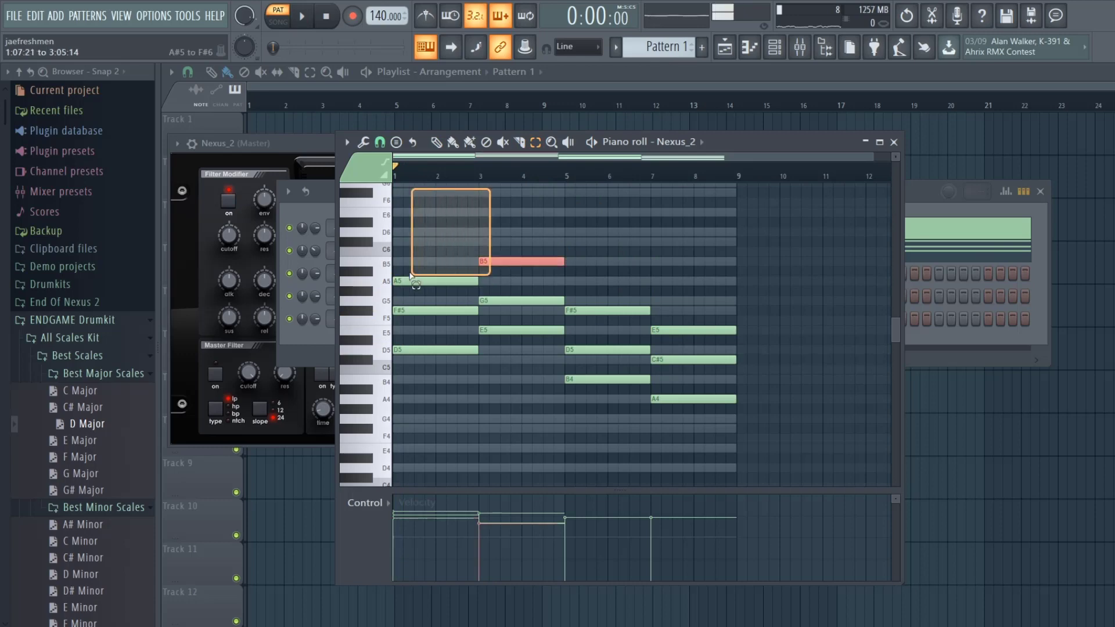
{"action": "left_click_drag", "start_coordinate": [720, 294], "coordinate": [357, 206]}
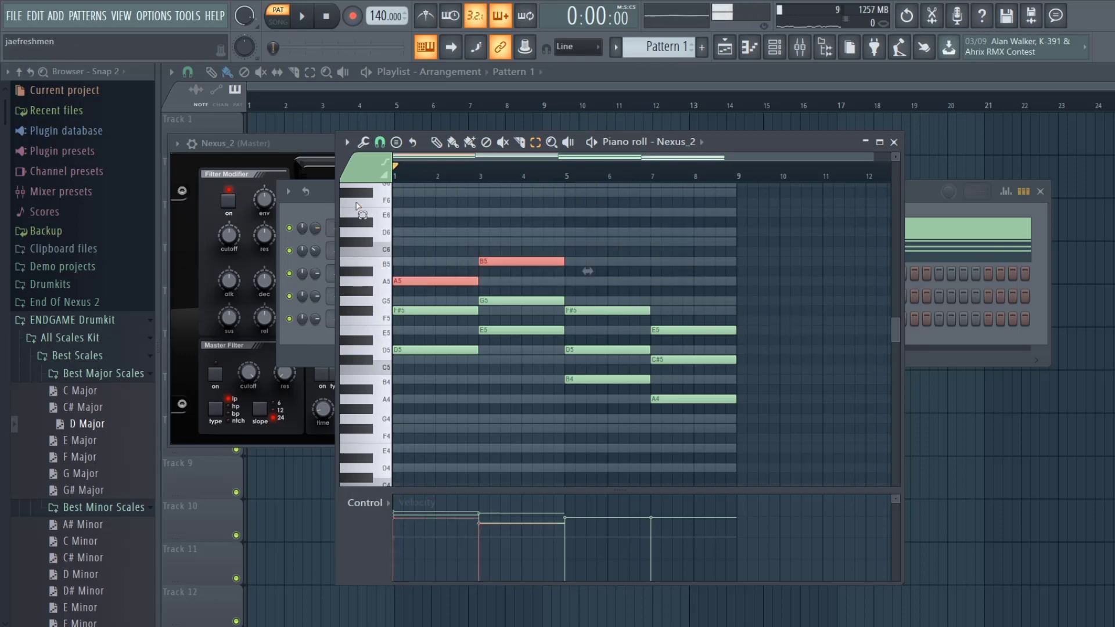
{"action": "left_click_drag", "start_coordinate": [710, 316], "coordinate": [340, 253]}
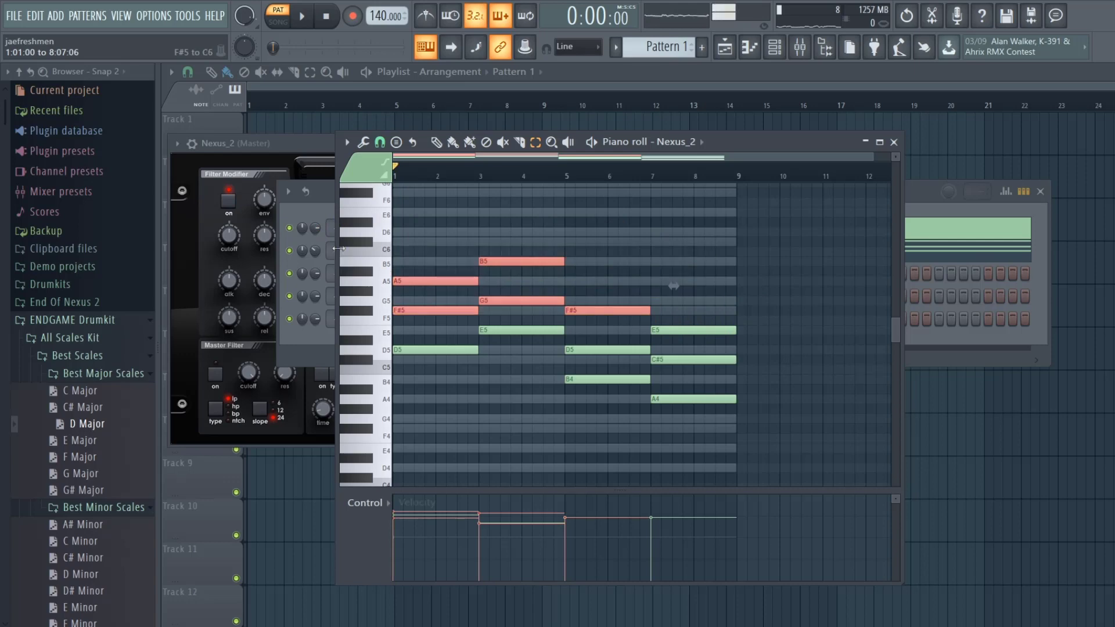
{"action": "key", "text": "ctrl+Down"}
Raise G4 and F#4 back up an octave, play the revoiced progression, and close the piano roll
{"action": "left_click_drag", "start_coordinate": [636, 443], "coordinate": [387, 416]}
{"action": "key", "text": "ctrl+Up"}
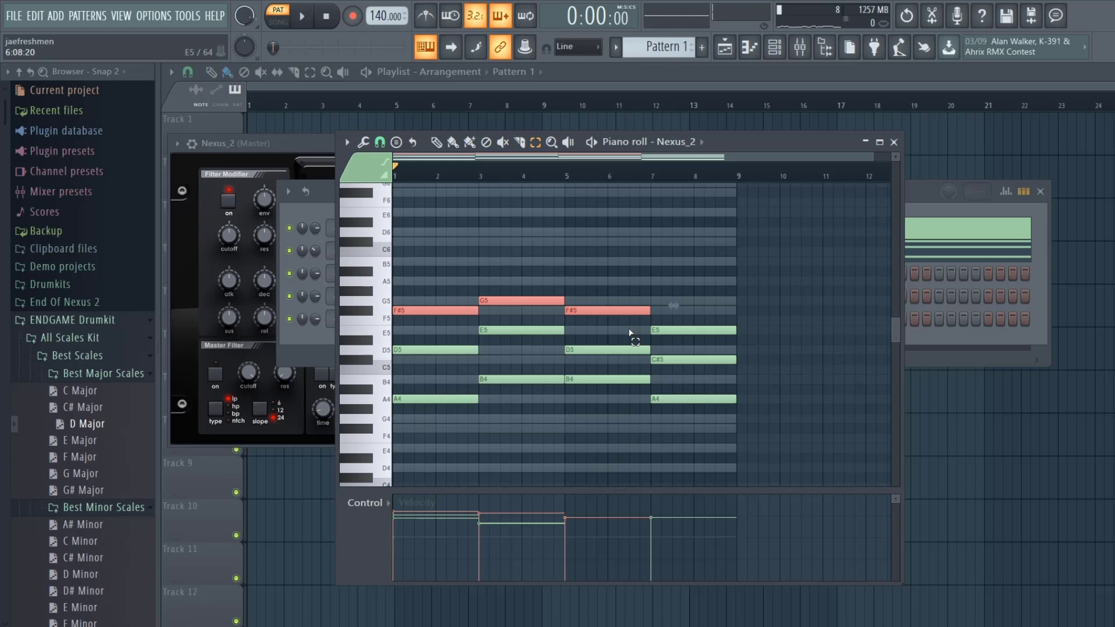
{"action": "key", "text": "ctrl+d"}
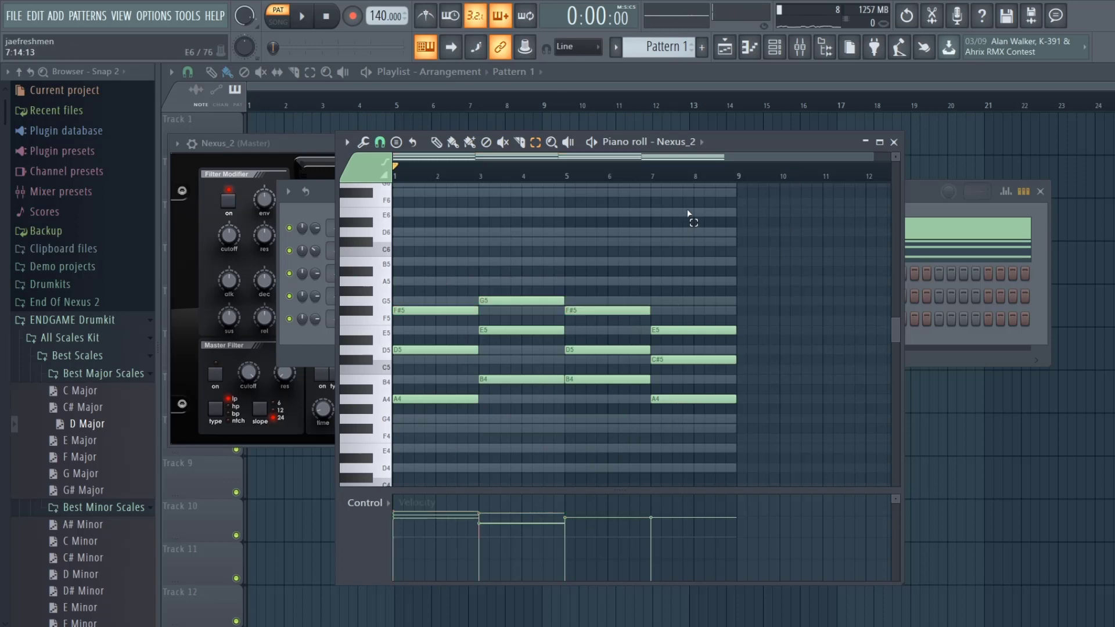
{"action": "key", "text": "space"}
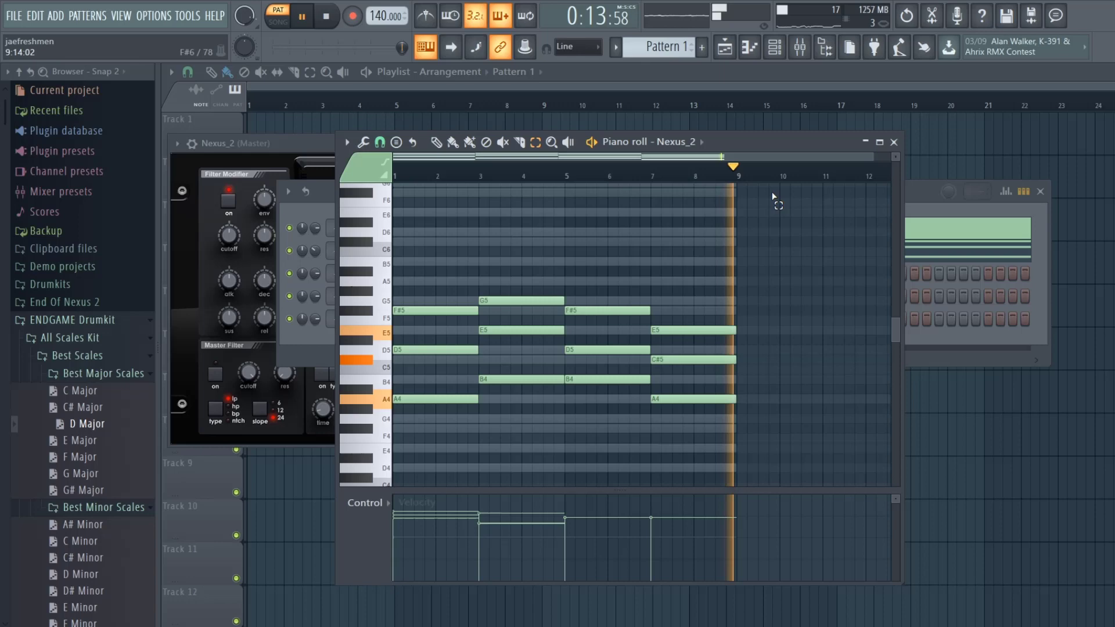
{"action": "key", "text": "space"}
{"action": "key", "text": "F7"}
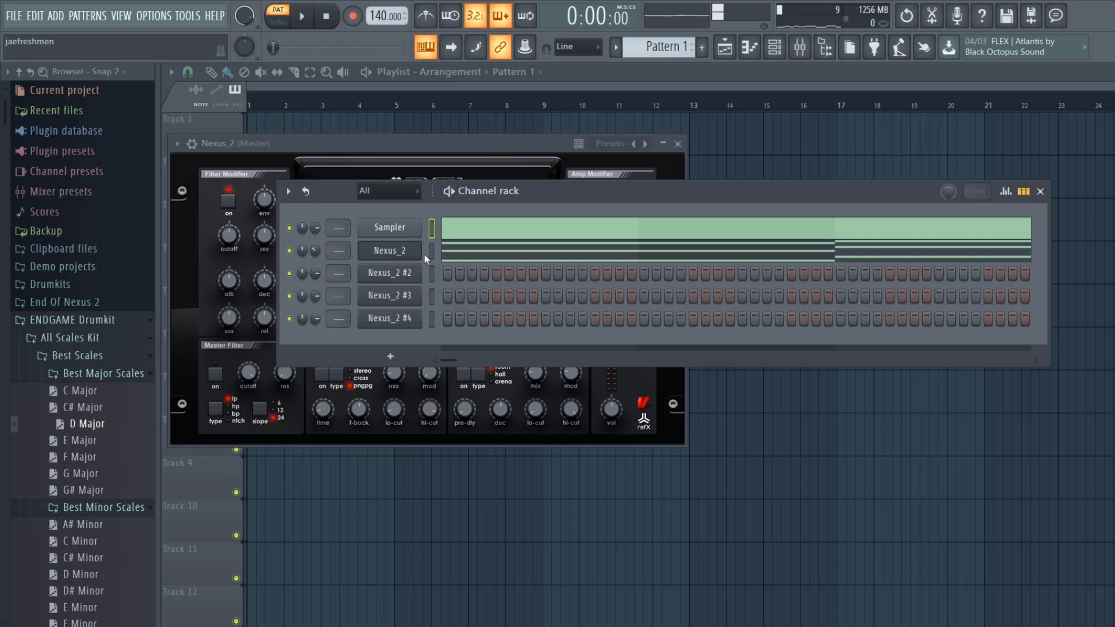
Play the chord pattern and turn the Nexus_2 channel volume up from 29% to 44%
{"action": "left_click", "coordinate": [493, 255]}
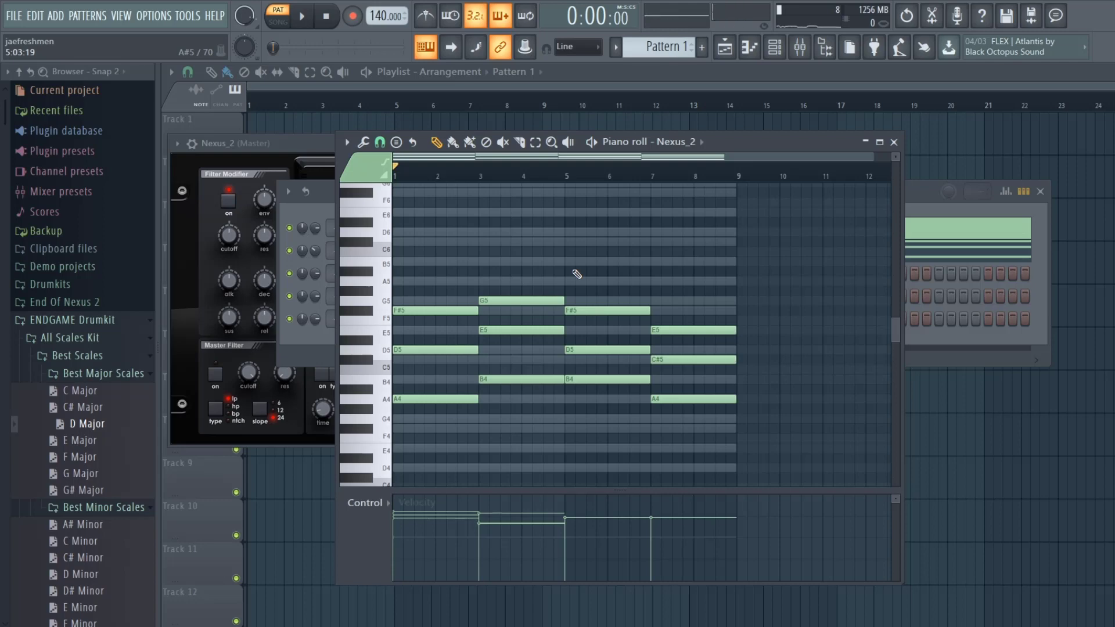
{"action": "left_click", "coordinate": [894, 142]}
{"action": "key", "text": "space"}
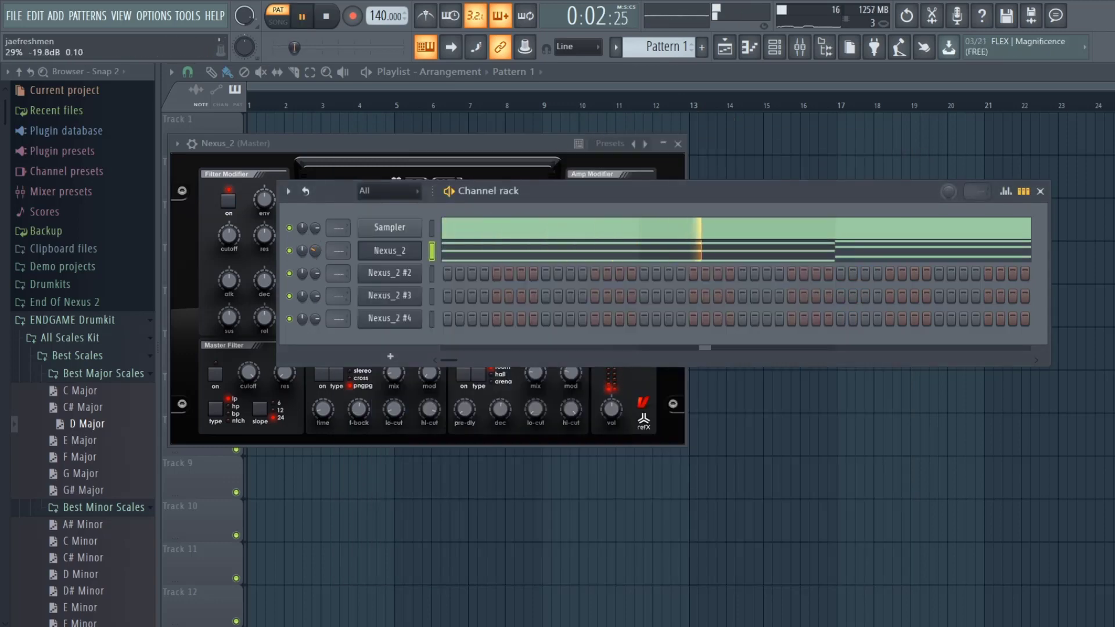
{"action": "left_click_drag", "start_coordinate": [315, 250], "coordinate": [315, 236]}
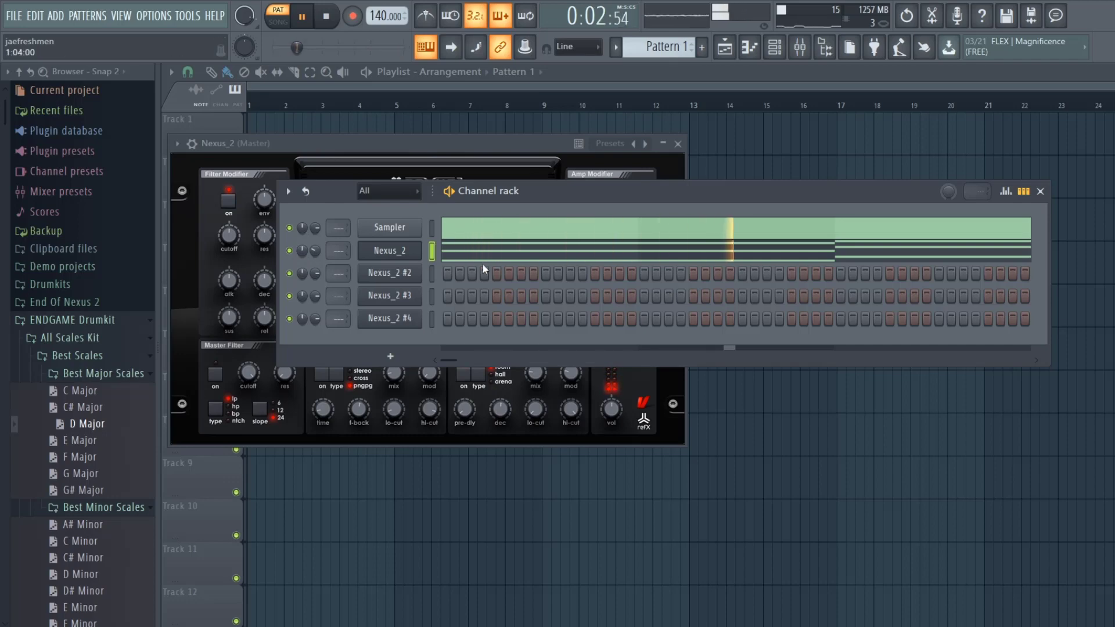
Load the PN Nexus Grandpiano preset on the Nexus_2 #2 synth and close its window
{"action": "key", "text": "space"}
{"action": "left_click", "coordinate": [388, 272]}
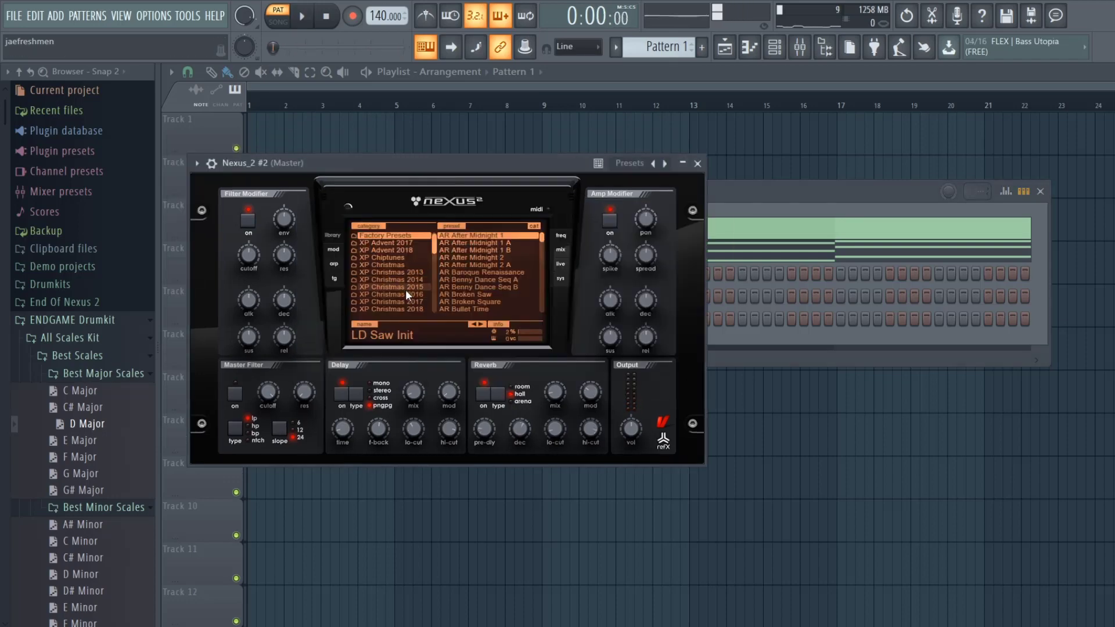
{"action": "left_click_drag", "start_coordinate": [542, 242], "coordinate": [542, 291]}
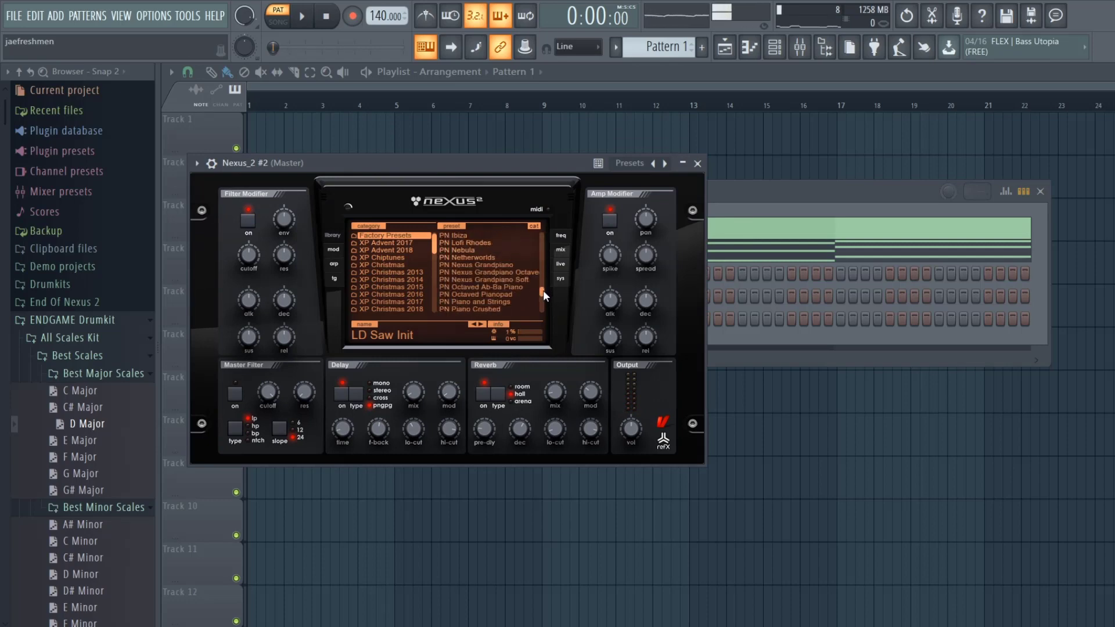
{"action": "left_click", "coordinate": [502, 264]}
{"action": "left_click", "coordinate": [697, 163]}
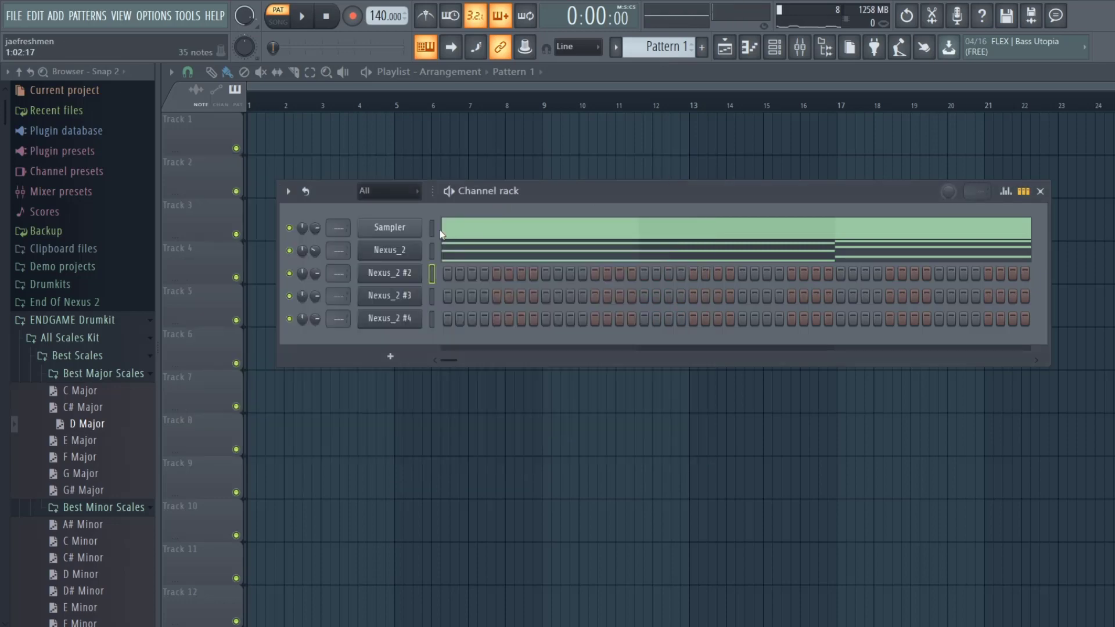
Delete the stray D5 note so the Nexus_2 #2 piano roll is empty, then play the pattern
{"action": "right_click", "coordinate": [400, 272]}
{"action": "left_click", "coordinate": [465, 272]}
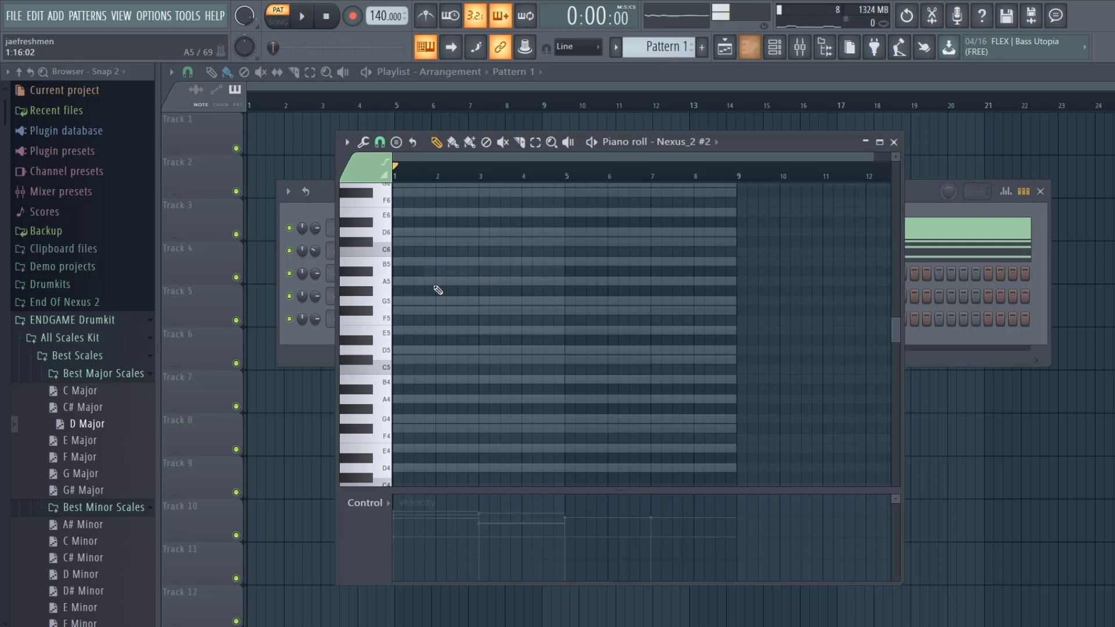
{"action": "left_click", "coordinate": [459, 350]}
{"action": "left_click", "coordinate": [911, 187]}
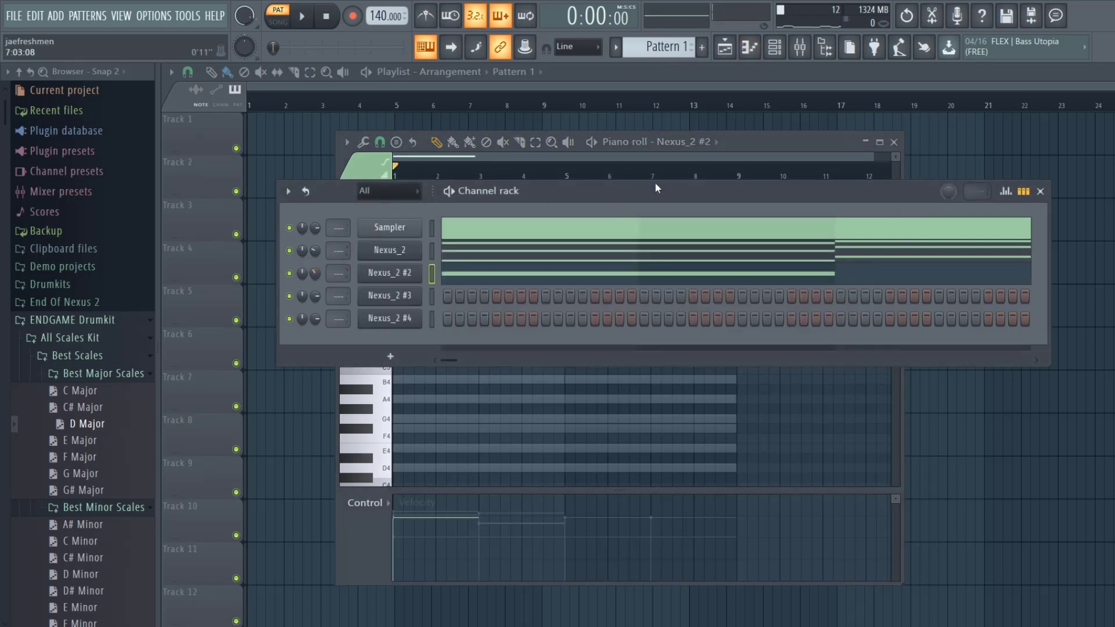
{"action": "left_click", "coordinate": [469, 281]}
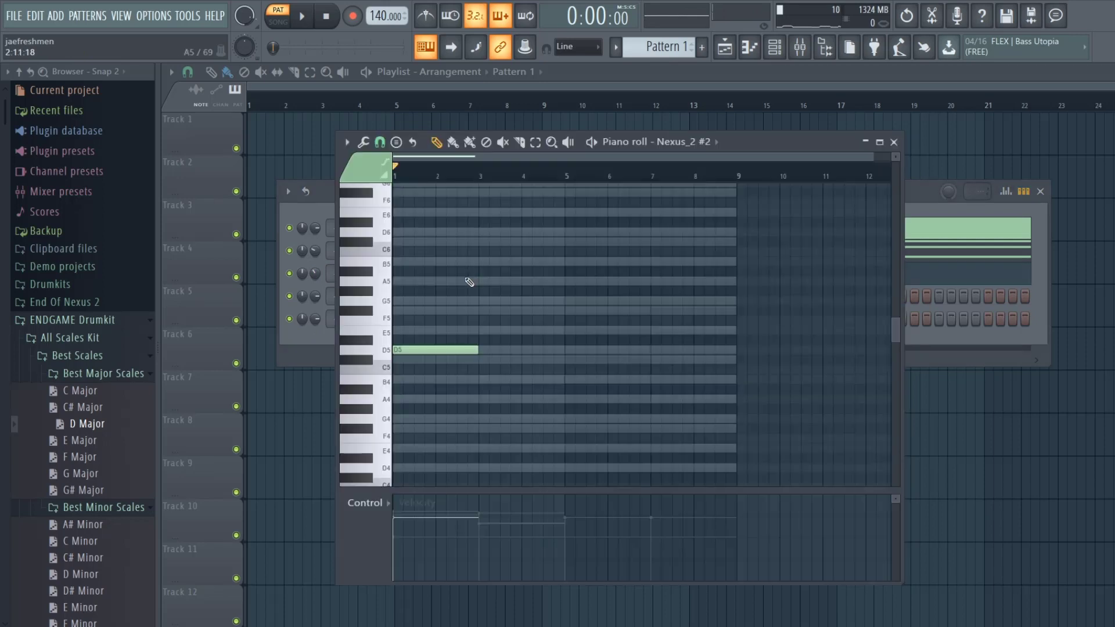
{"action": "right_click", "coordinate": [475, 350]}
{"action": "key", "text": "space"}
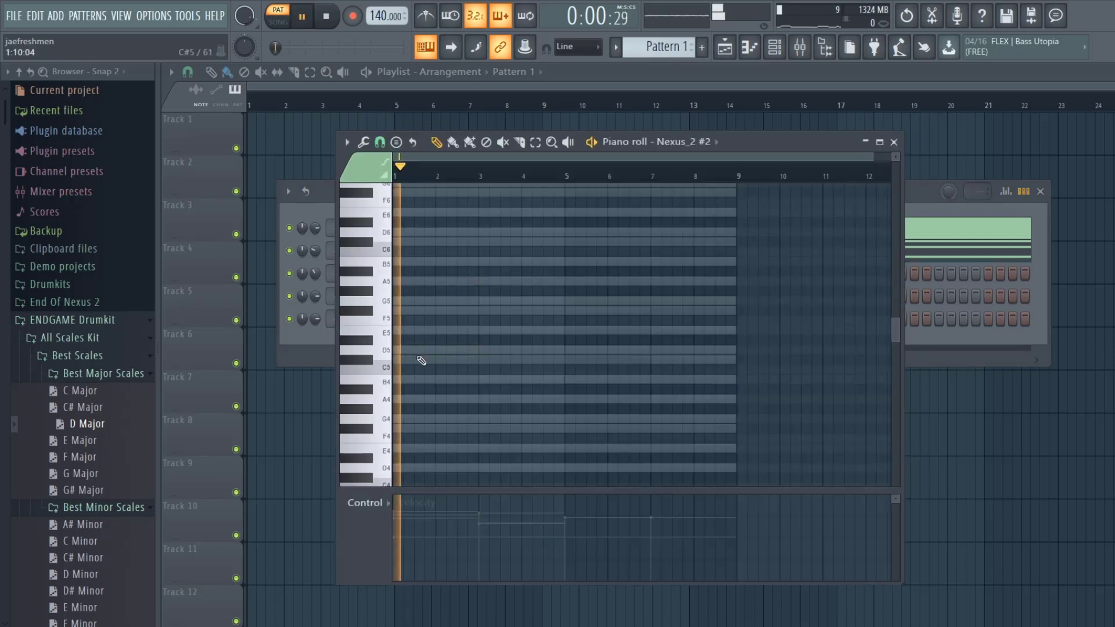
{"action": "key", "text": "space"}
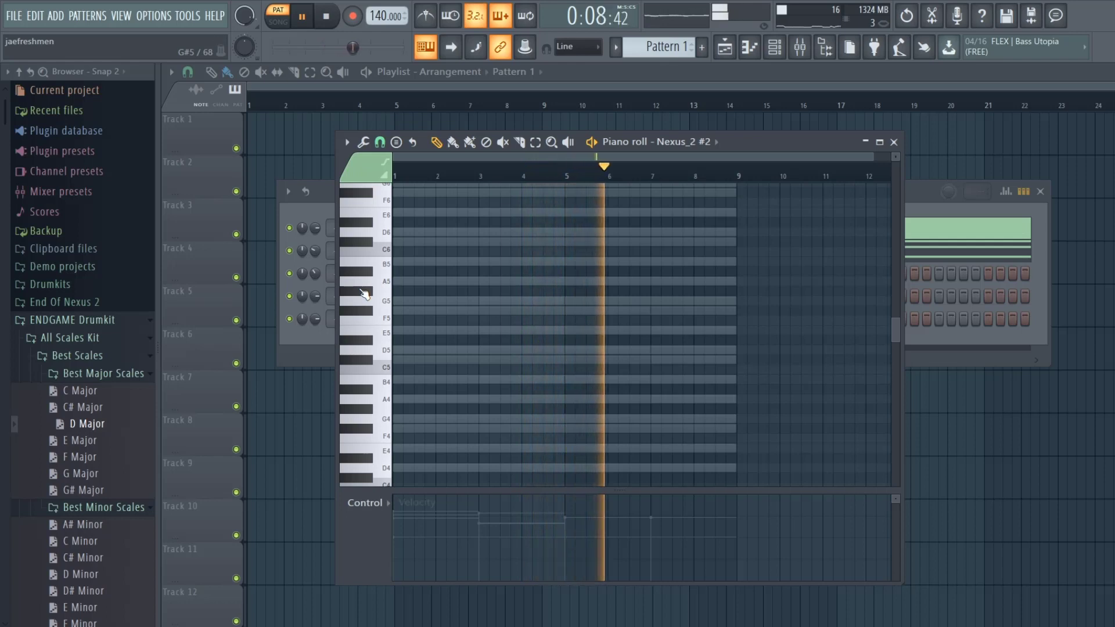
{"action": "key", "text": "space"}
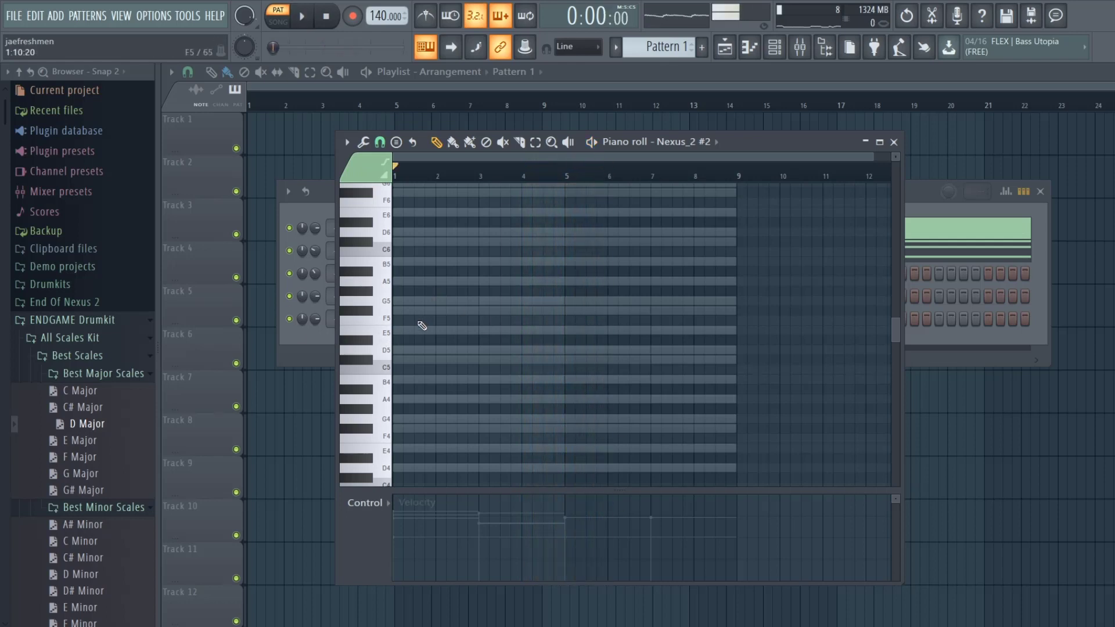
Audition piano roll keys from E5 up to C6 to find melody notes
{"action": "left_click", "coordinate": [368, 329]}
{"action": "left_click", "coordinate": [370, 312]}
{"action": "left_click", "coordinate": [371, 300]}
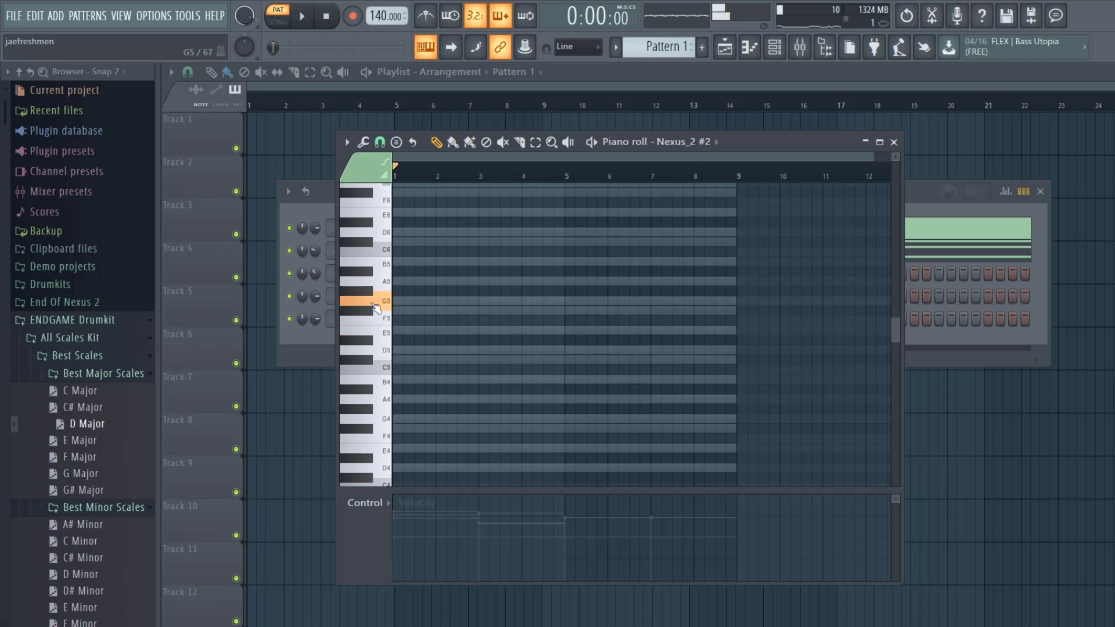
{"action": "left_click", "coordinate": [373, 282]}
{"action": "left_click", "coordinate": [375, 272]}
{"action": "left_click", "coordinate": [376, 264]}
{"action": "left_click", "coordinate": [381, 249]}
{"action": "scroll", "coordinate": [374, 428], "scroll_direction": "down", "scroll_amount": 3}
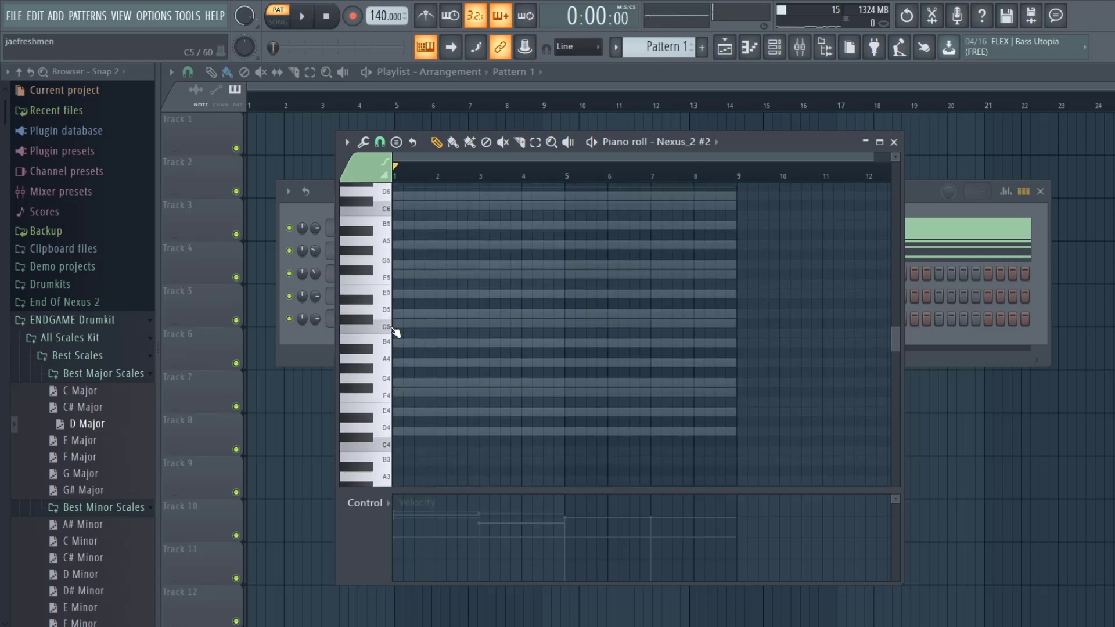
Place two short back-to-back C#5 notes at the start of the melody
{"action": "left_click", "coordinate": [406, 329]}
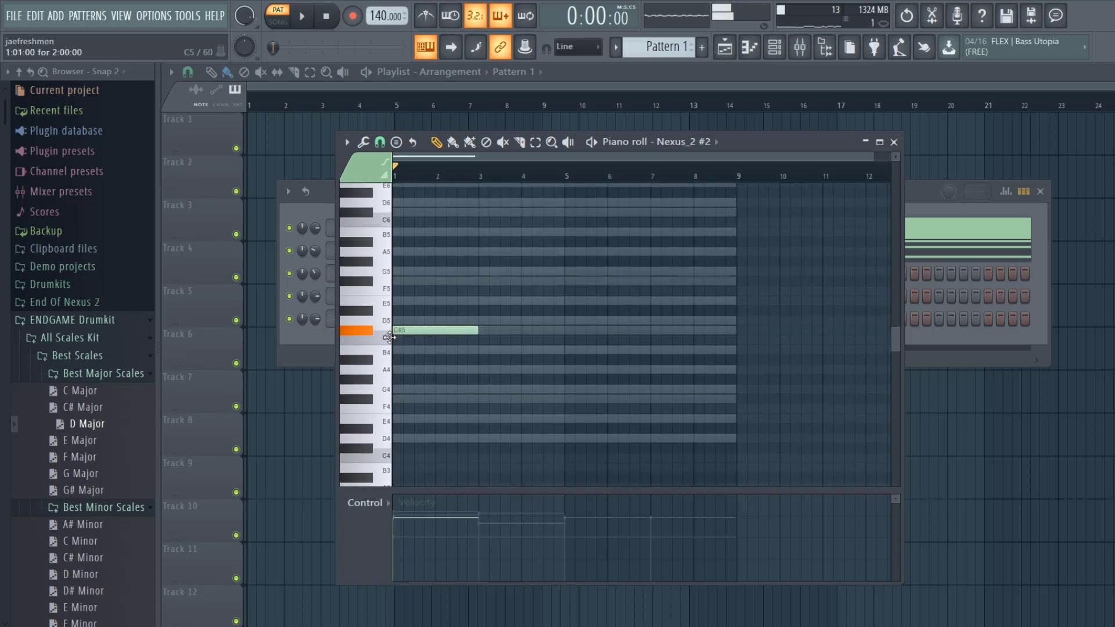
{"action": "left_click_drag", "start_coordinate": [479, 329], "coordinate": [401, 329]}
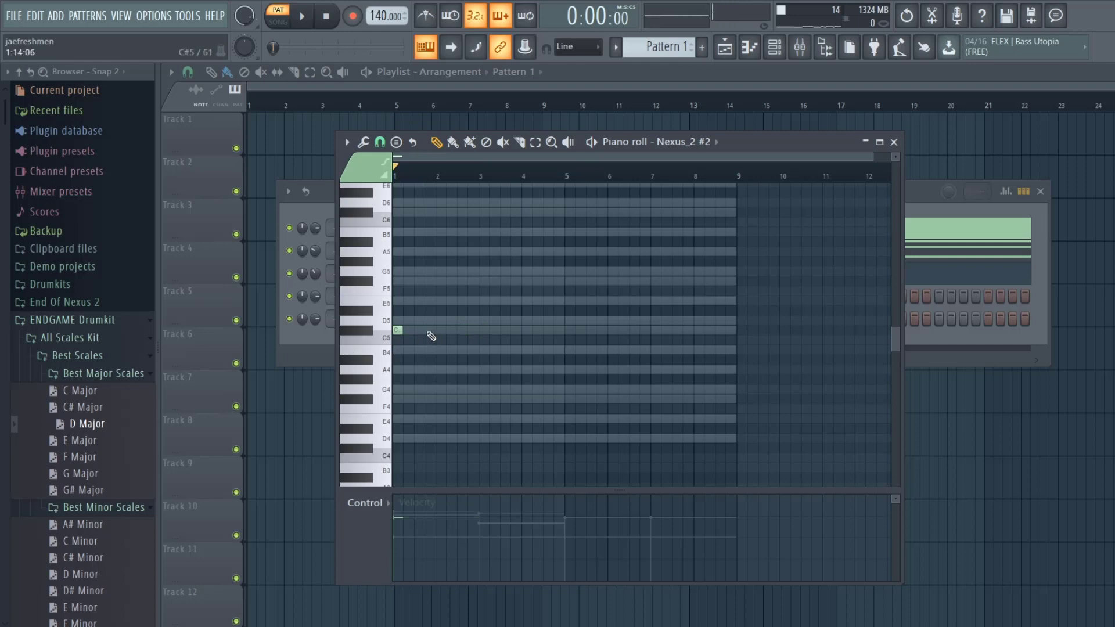
{"action": "left_click", "coordinate": [409, 330]}
{"action": "key", "text": "space"}
{"action": "key", "text": "space"}
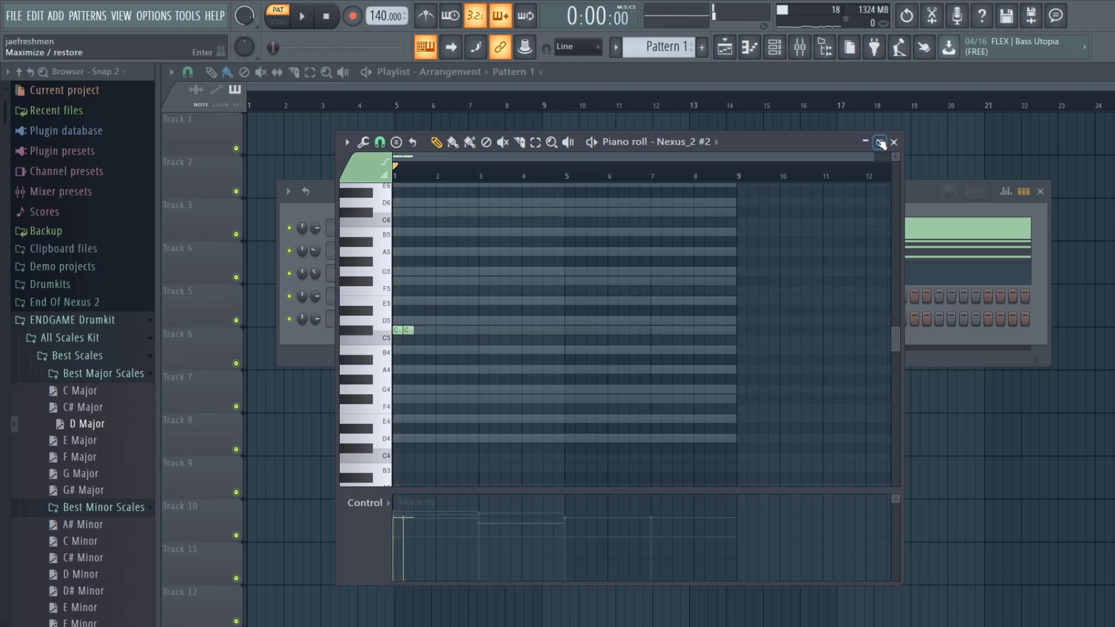
{"action": "left_click_drag", "start_coordinate": [869, 156], "coordinate": [595, 155]}
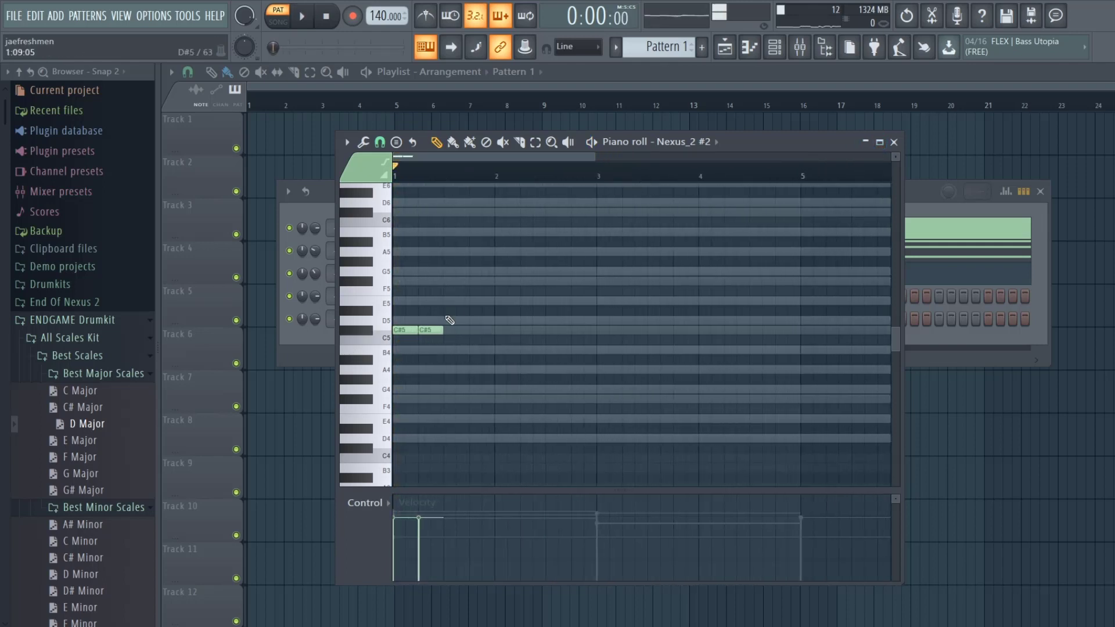
{"action": "left_click_drag", "start_coordinate": [432, 329], "coordinate": [422, 330]}
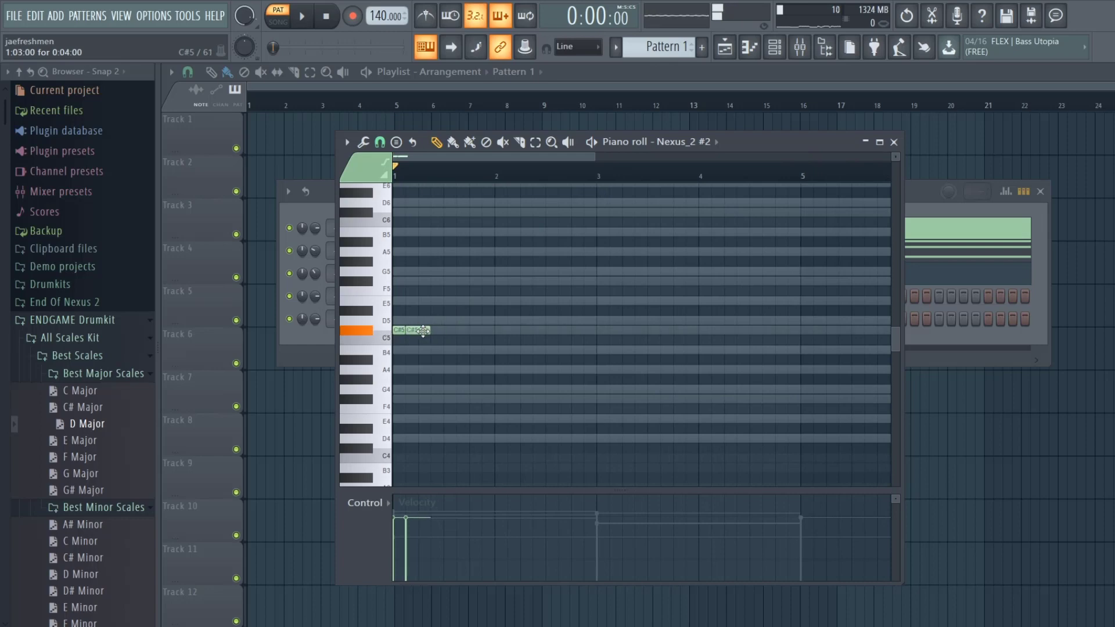
{"action": "left_click", "coordinate": [408, 328]}
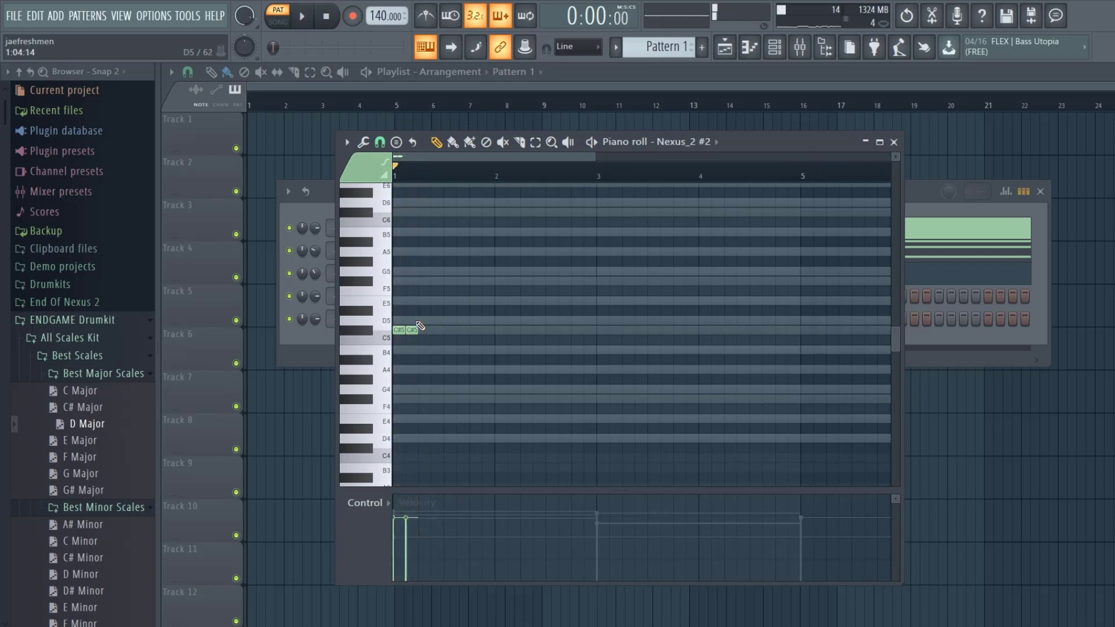
Add a third C#5, a D5, and an A4 note, previewing the melody
{"action": "left_click", "coordinate": [425, 330]}
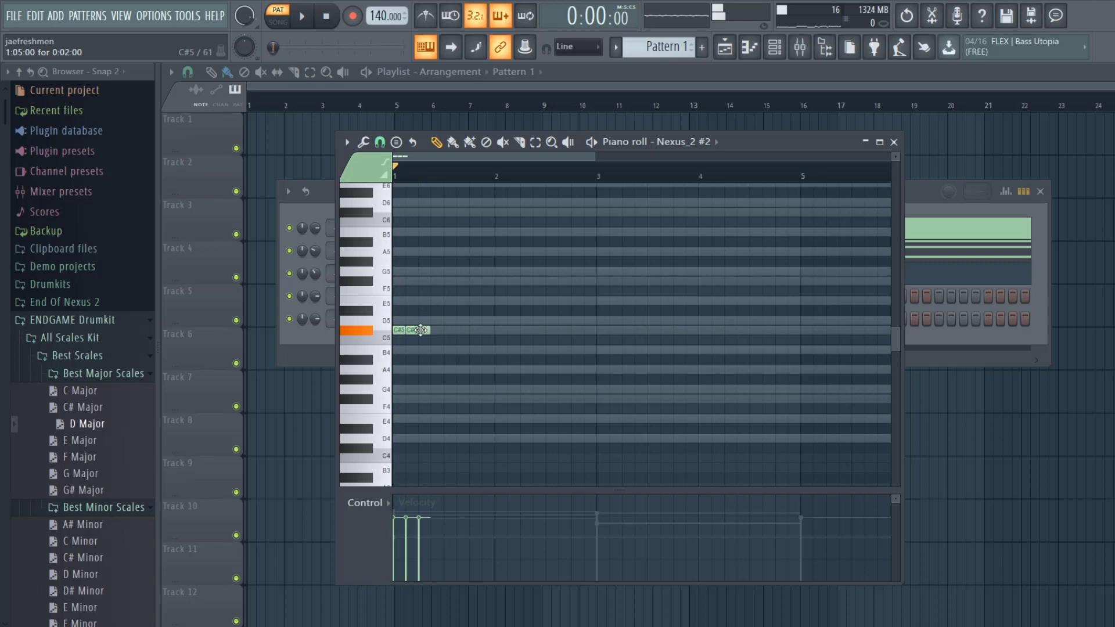
{"action": "left_click", "coordinate": [432, 321]}
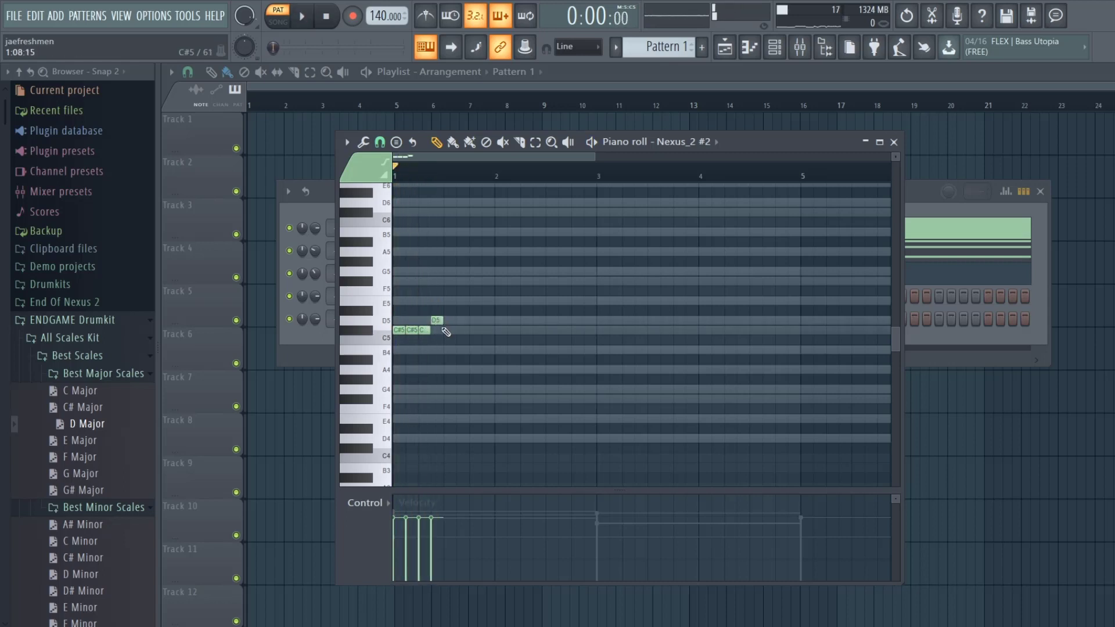
{"action": "key", "text": "space"}
{"action": "key", "text": "space"}
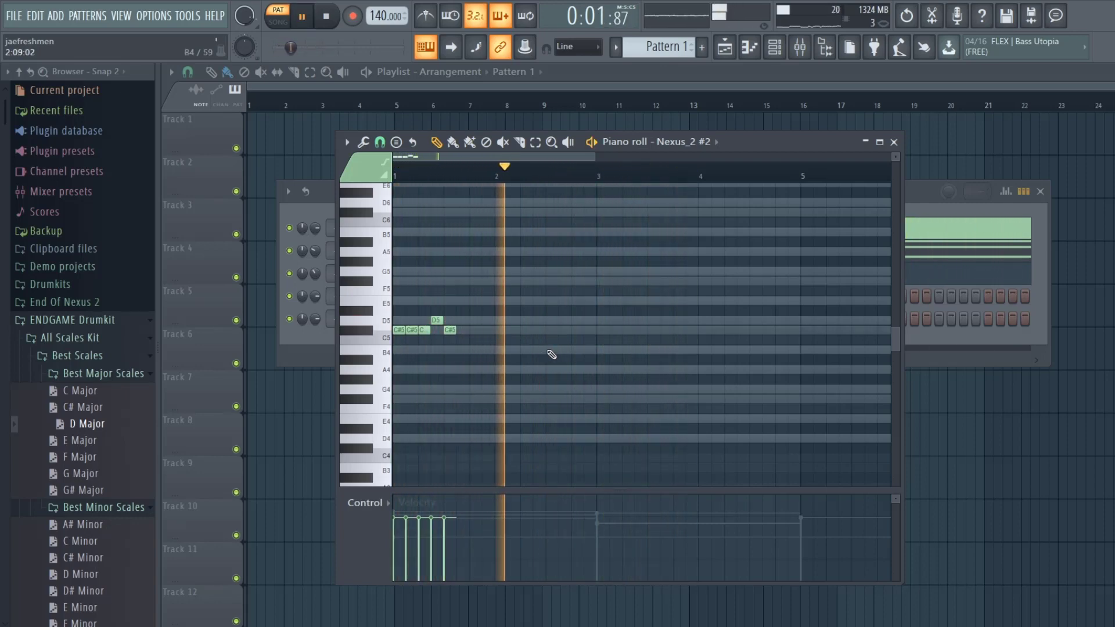
{"action": "key", "text": "space"}
{"action": "left_click_drag", "start_coordinate": [551, 353], "coordinate": [586, 371]}
Add melody notes around bar 3 and randomize the notes' velocities with the Alt+R randomizer
{"action": "left_click", "coordinate": [575, 331]}
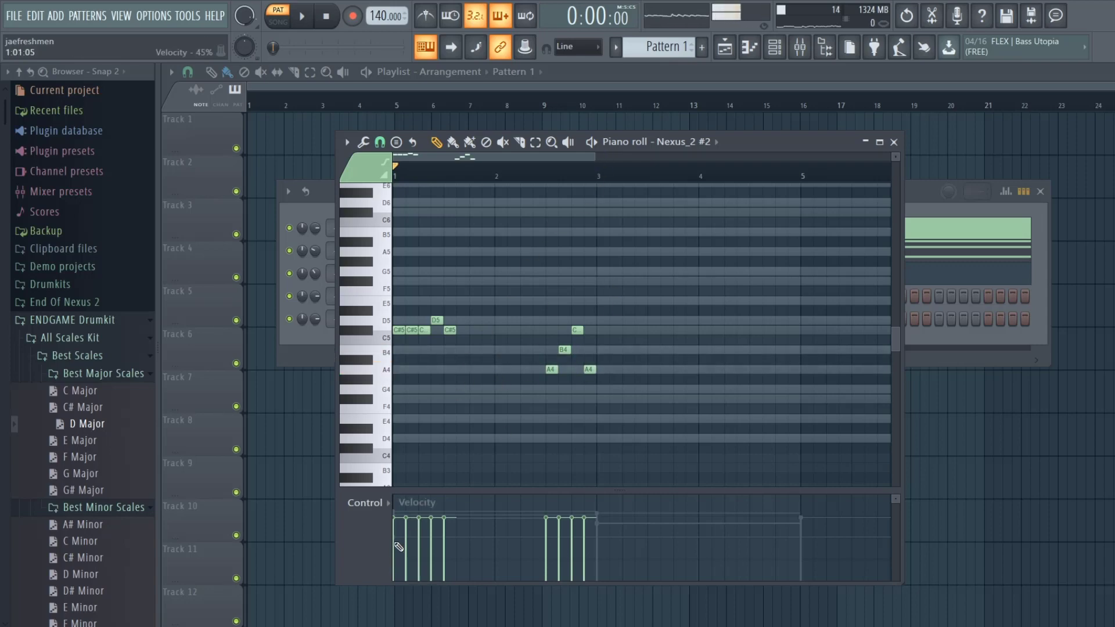
{"action": "key", "text": "alt+r"}
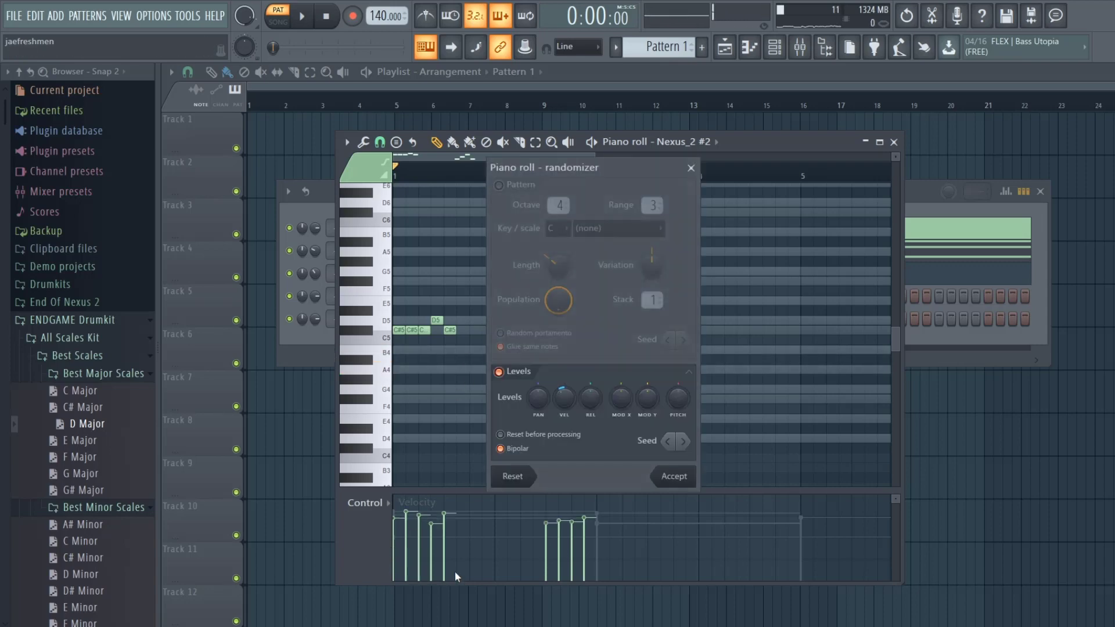
{"action": "left_click", "coordinate": [672, 480]}
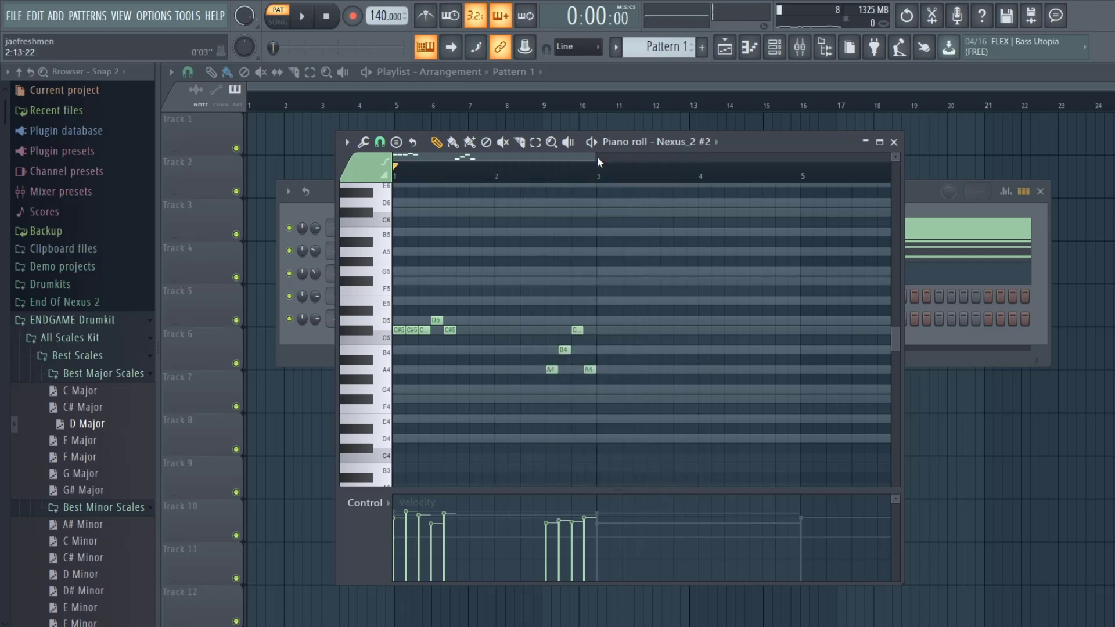
Play back the Nexus_2 #2 melody several times to review it
{"action": "mouse_move", "coordinate": [589, 155]}
{"action": "left_mouse_down"}
{"action": "mouse_move", "coordinate": [859, 156]}
{"action": "mouse_move", "coordinate": [586, 154]}
{"action": "left_mouse_up"}
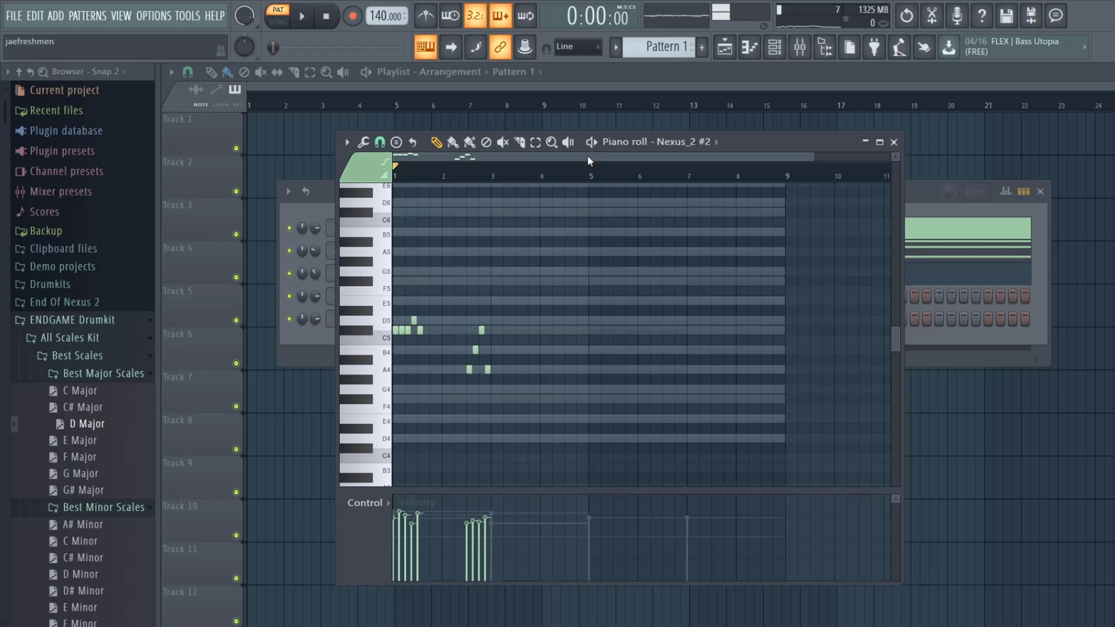
{"action": "key", "text": "space"}
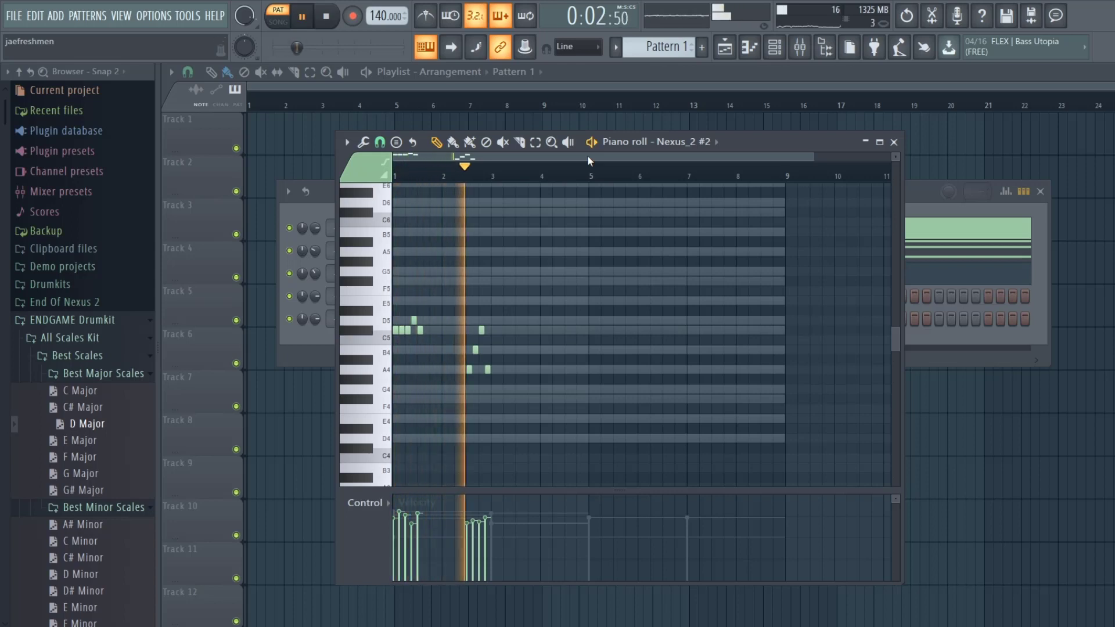
{"action": "key", "text": "space"}
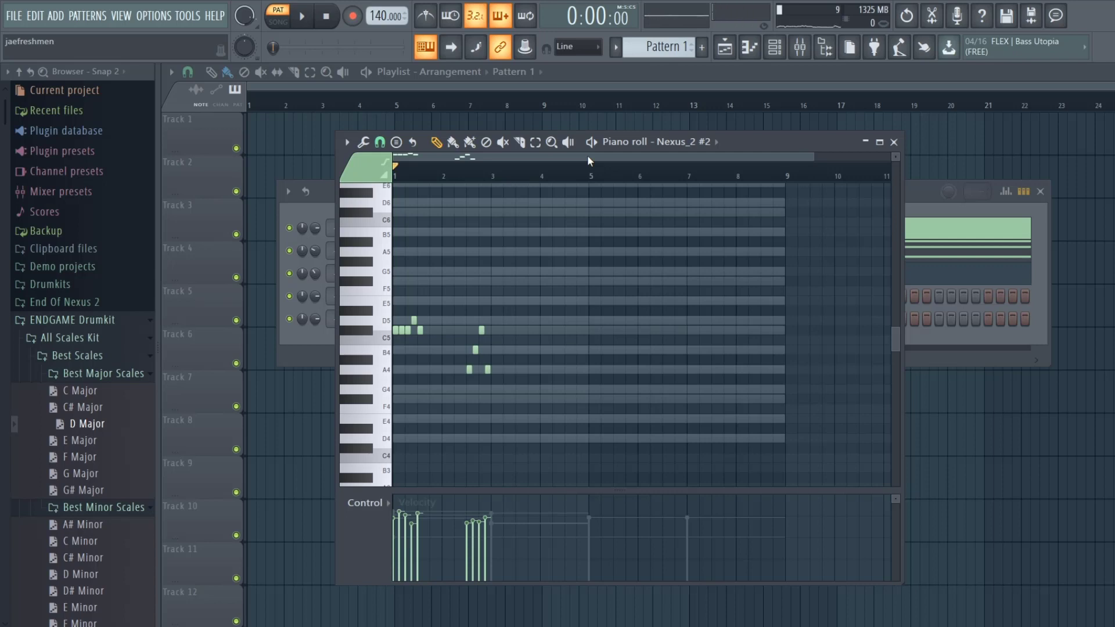
{"action": "key", "text": "space"}
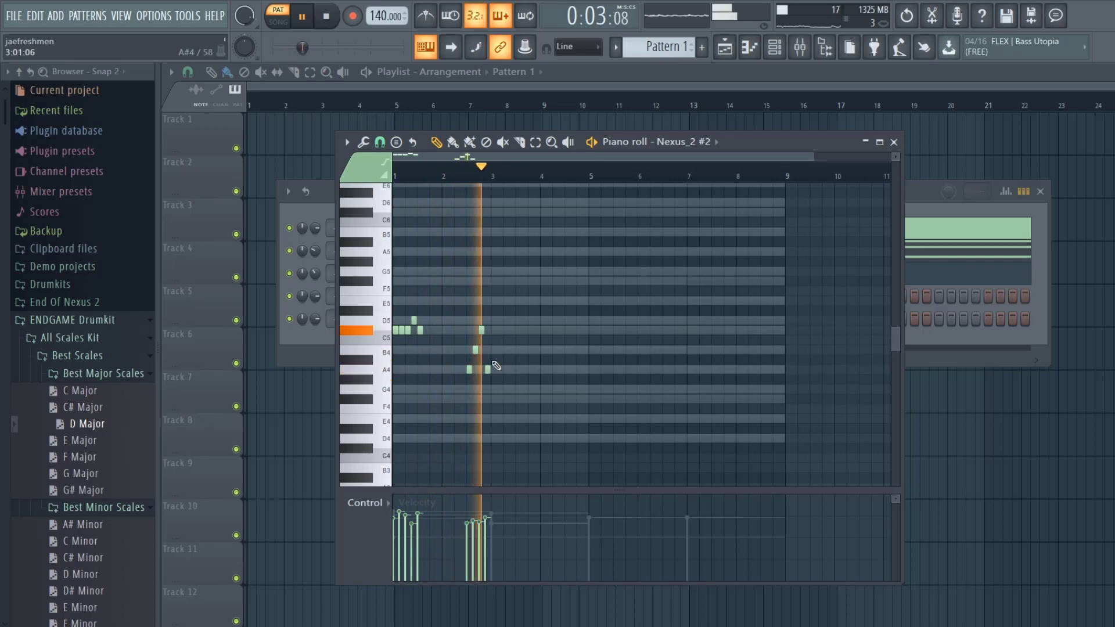
{"action": "key", "text": "space"}
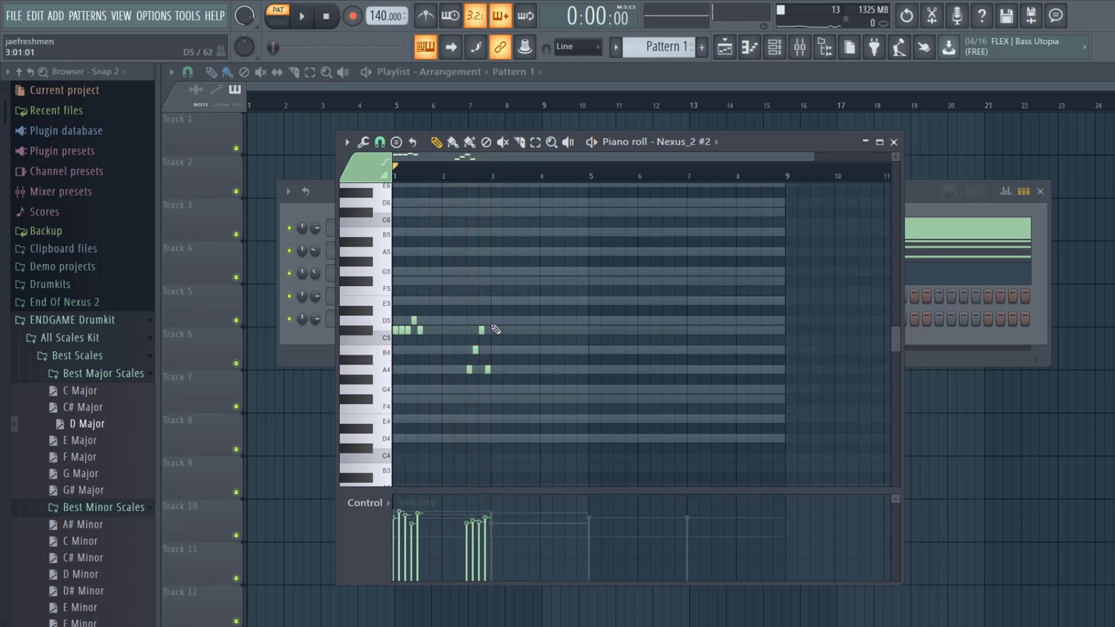
{"action": "key", "text": "space"}
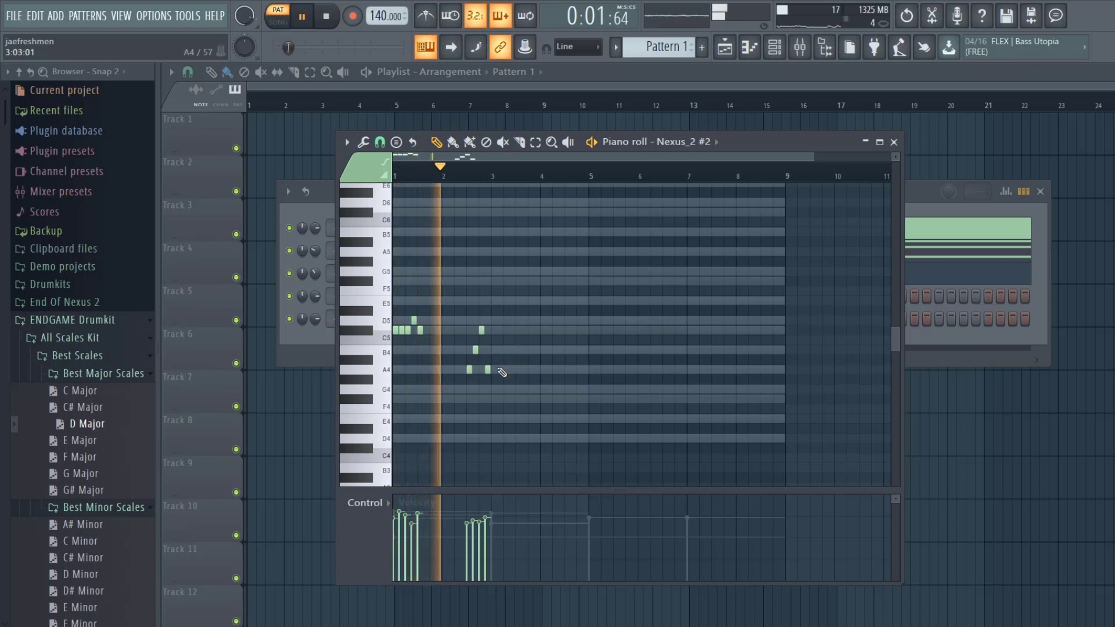
{"action": "key", "text": "space"}
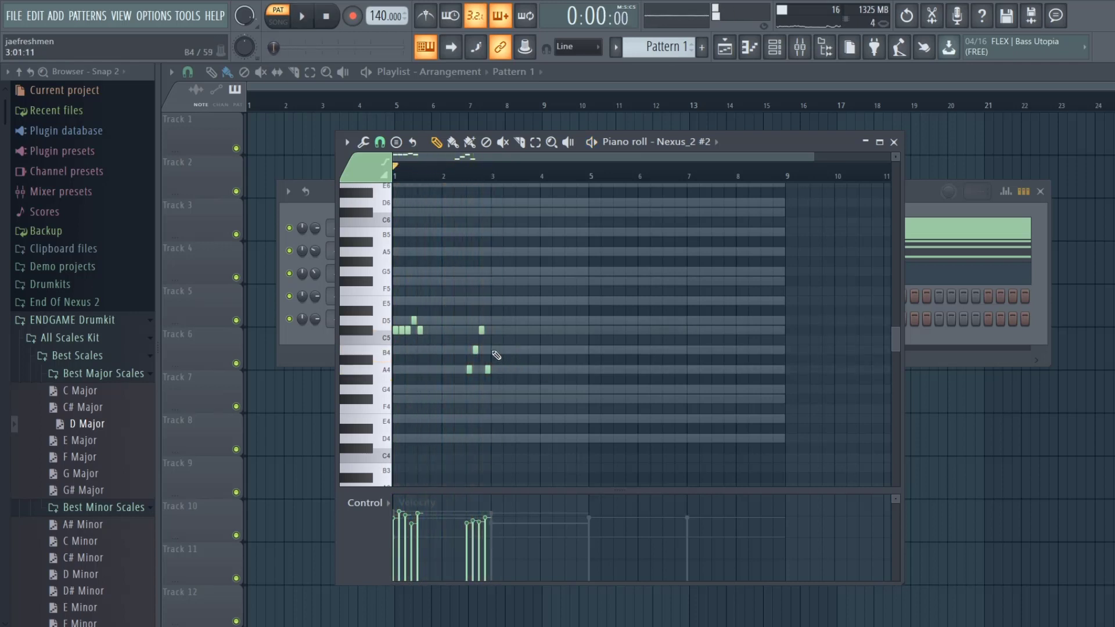
Add E5 and D5 notes around bar 3, then A4 and B4 near bar 3.5
{"action": "left_click_drag", "start_coordinate": [495, 334], "coordinate": [494, 299]}
{"action": "left_click", "coordinate": [503, 321]}
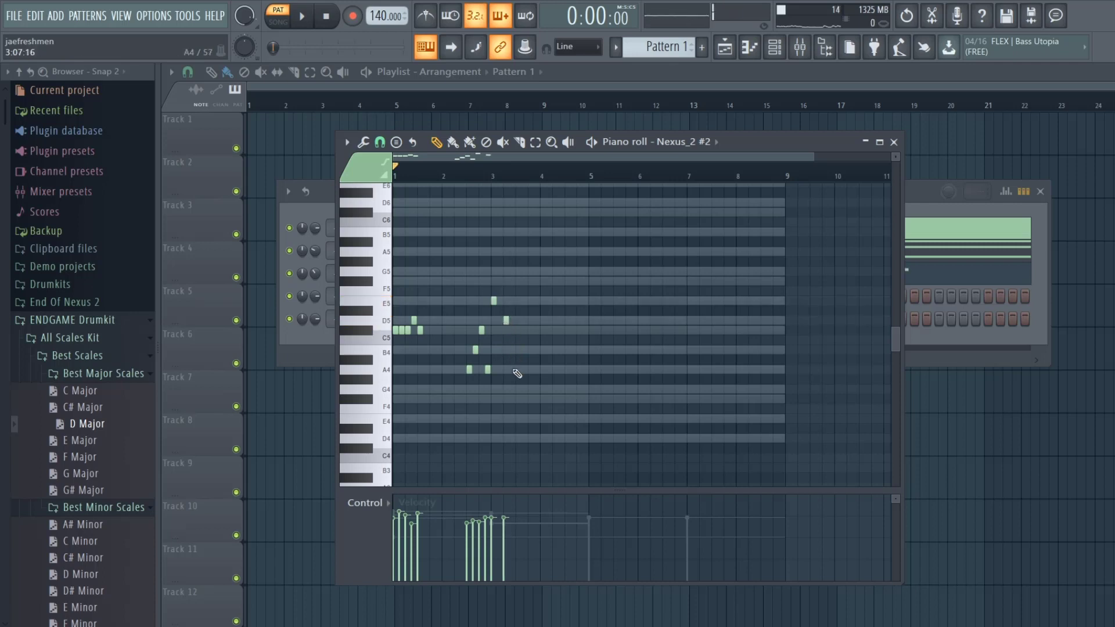
{"action": "left_click", "coordinate": [518, 370]}
{"action": "left_click", "coordinate": [530, 349]}
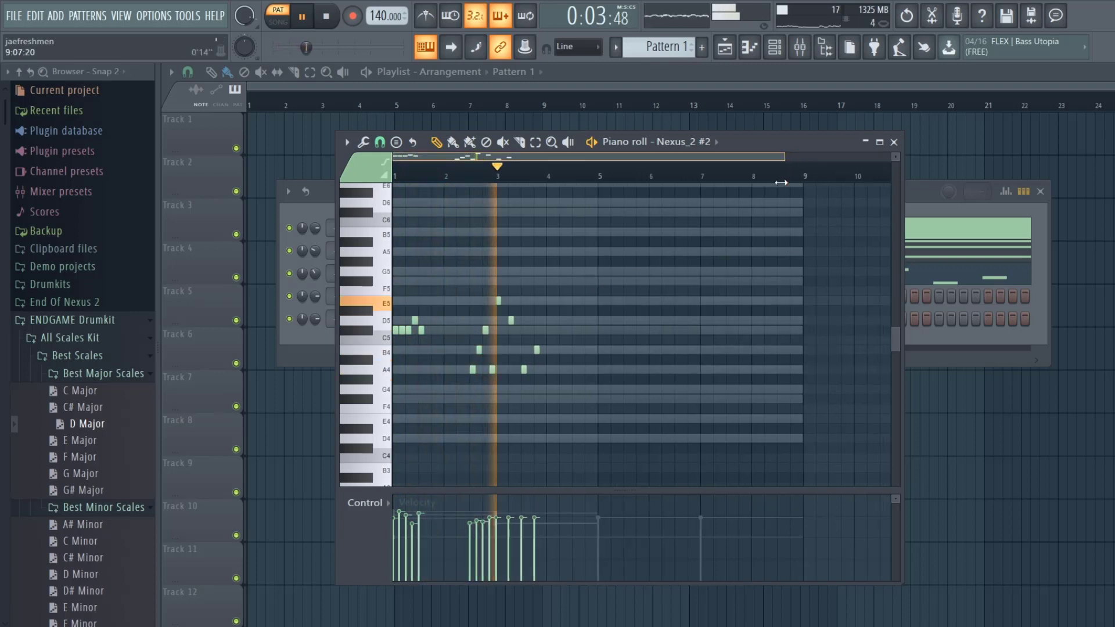
{"action": "scroll", "coordinate": [592, 205], "scroll_direction": "up", "scroll_amount": 3}
{"action": "scroll", "coordinate": [593, 206], "scroll_direction": "up", "scroll_amount": 1}
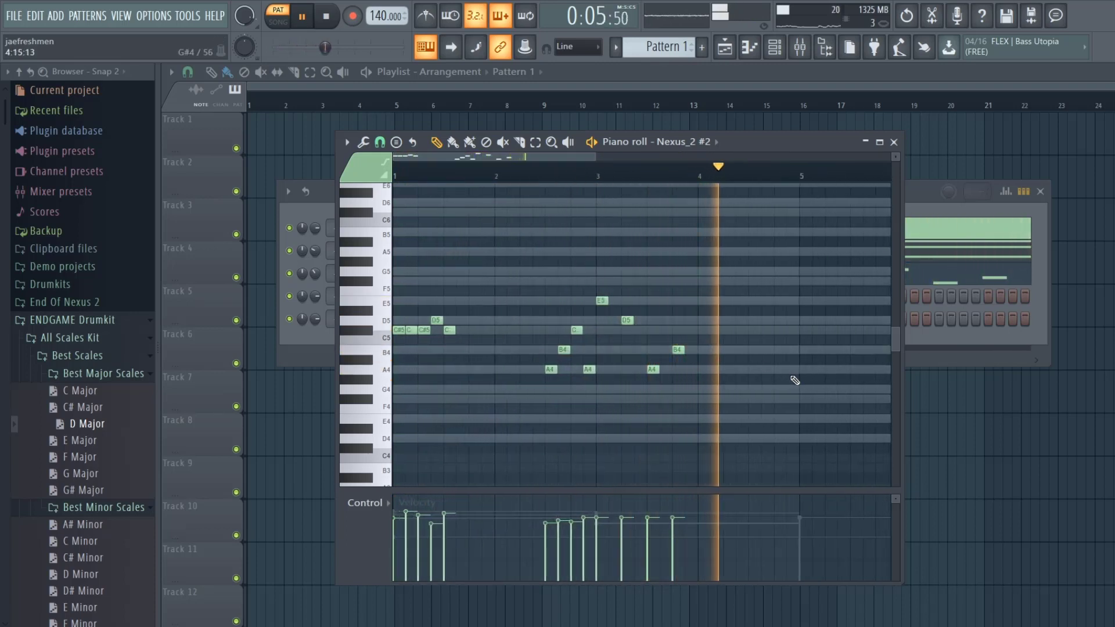
Add A4 and B4 before bar 5, three C#5 notes in bar 5, and remove a stray B4
{"action": "key", "text": "space"}
{"action": "left_click", "coordinate": [750, 370]}
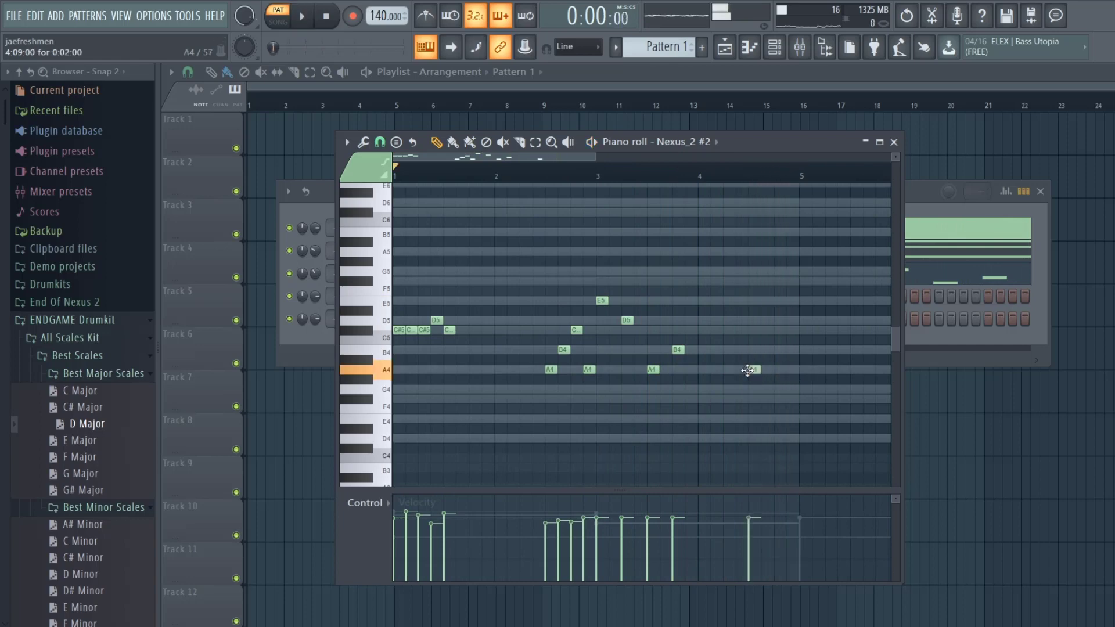
{"action": "left_click", "coordinate": [778, 349]}
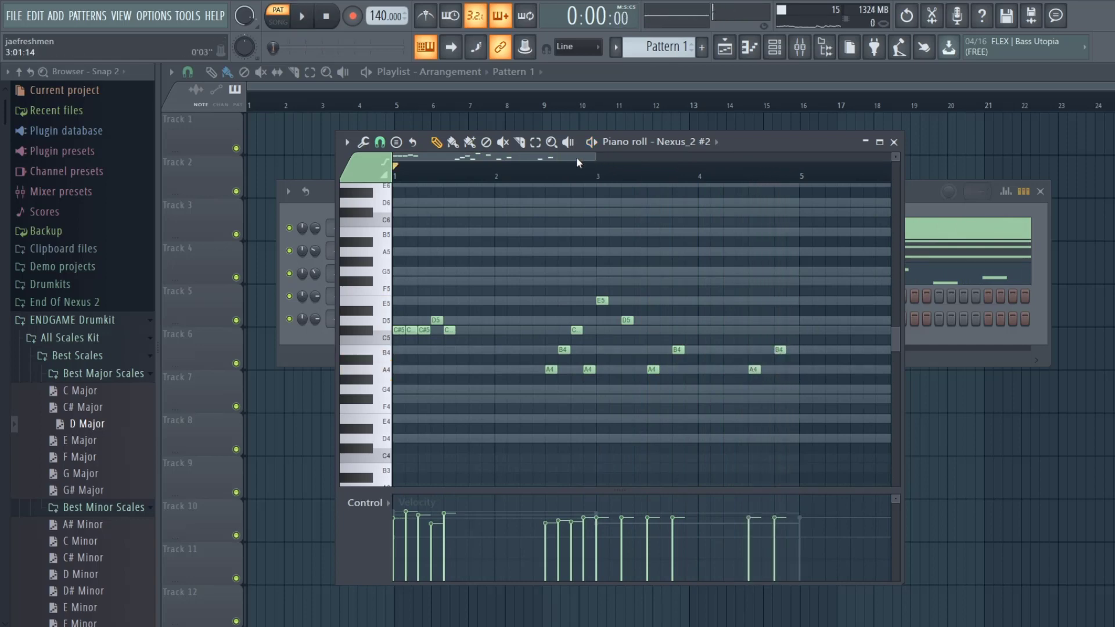
{"action": "left_click_drag", "start_coordinate": [578, 160], "coordinate": [640, 166]}
{"action": "left_click_drag", "start_coordinate": [654, 370], "coordinate": [655, 331]}
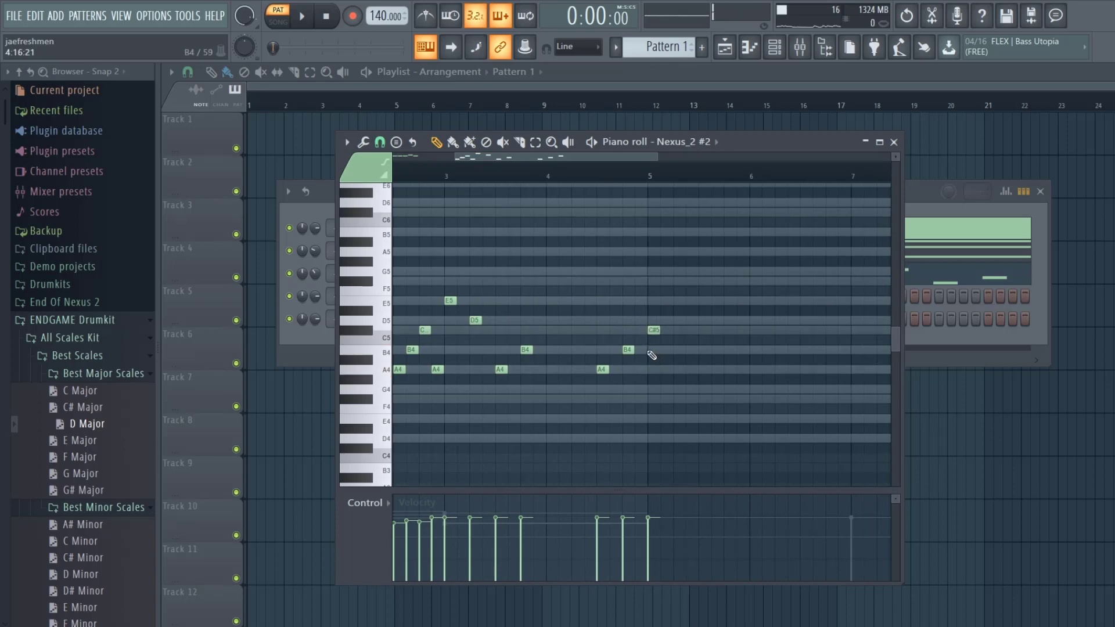
{"action": "left_click", "coordinate": [667, 330]}
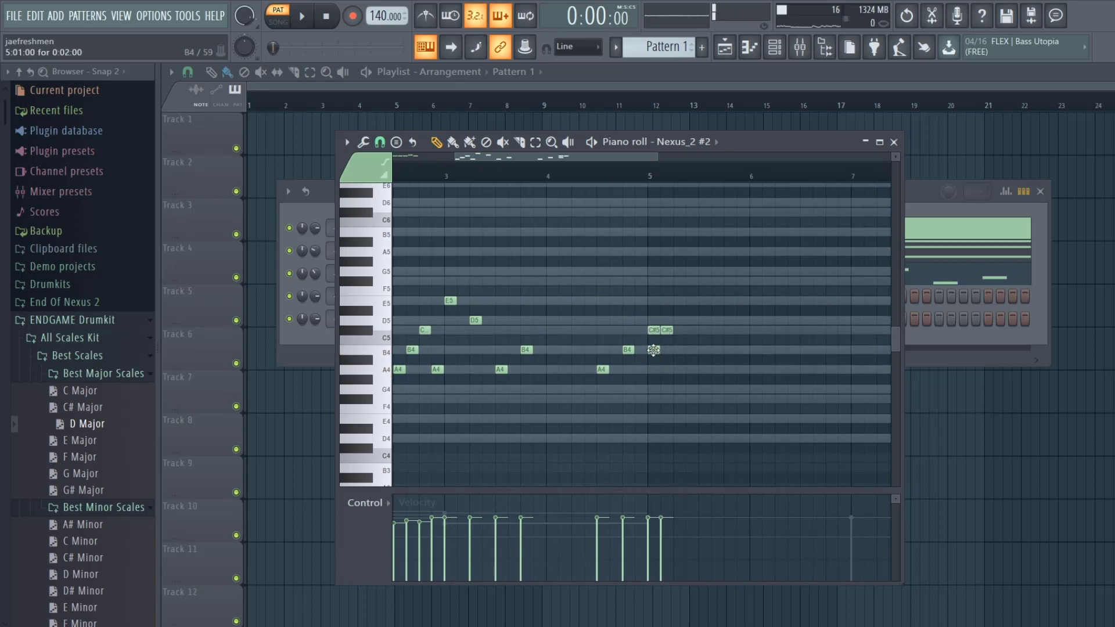
{"action": "left_click", "coordinate": [679, 330]}
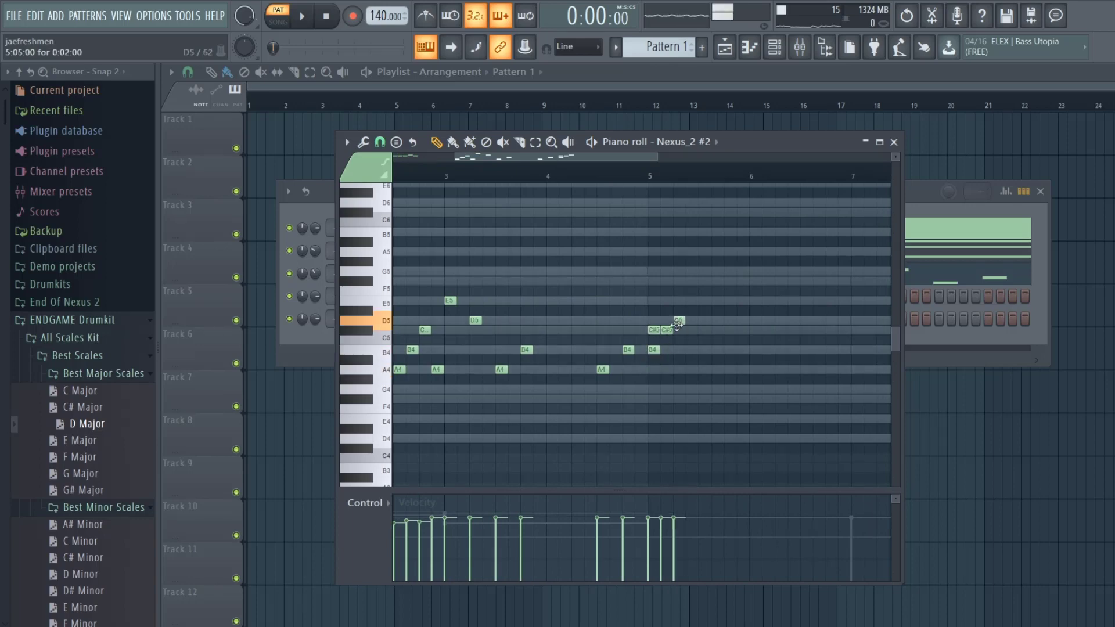
{"action": "right_click", "coordinate": [655, 352]}
{"action": "key", "text": "space"}
Continue the phrase with D5 and C#5 notes through bar 7 and audition it
{"action": "left_click", "coordinate": [690, 320]}
{"action": "left_click", "coordinate": [704, 330]}
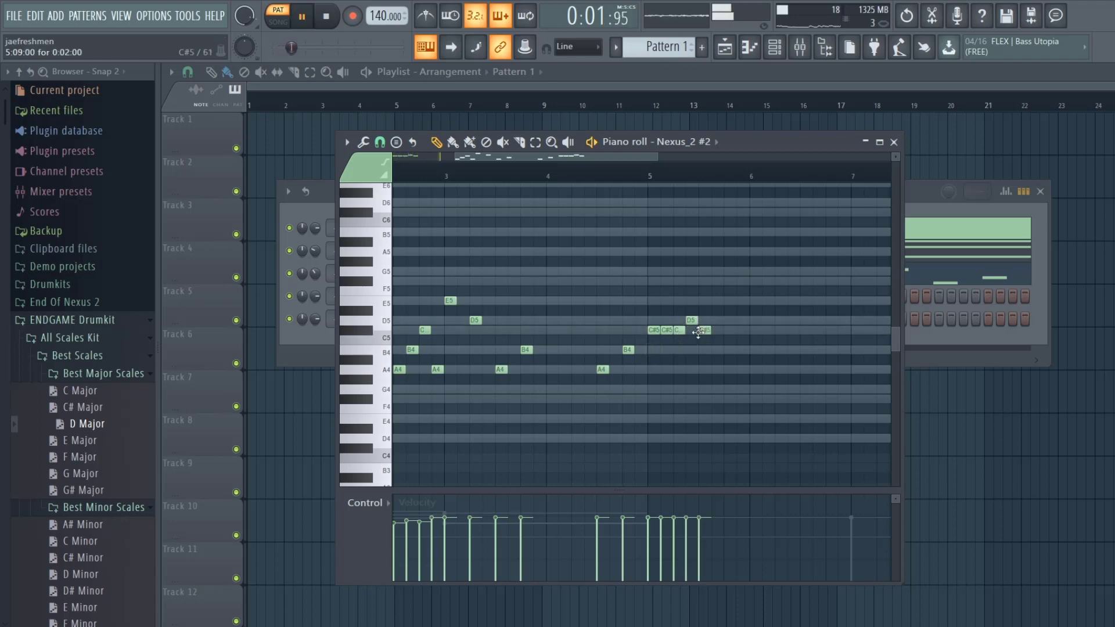
{"action": "left_click_drag", "start_coordinate": [639, 158], "coordinate": [733, 186]}
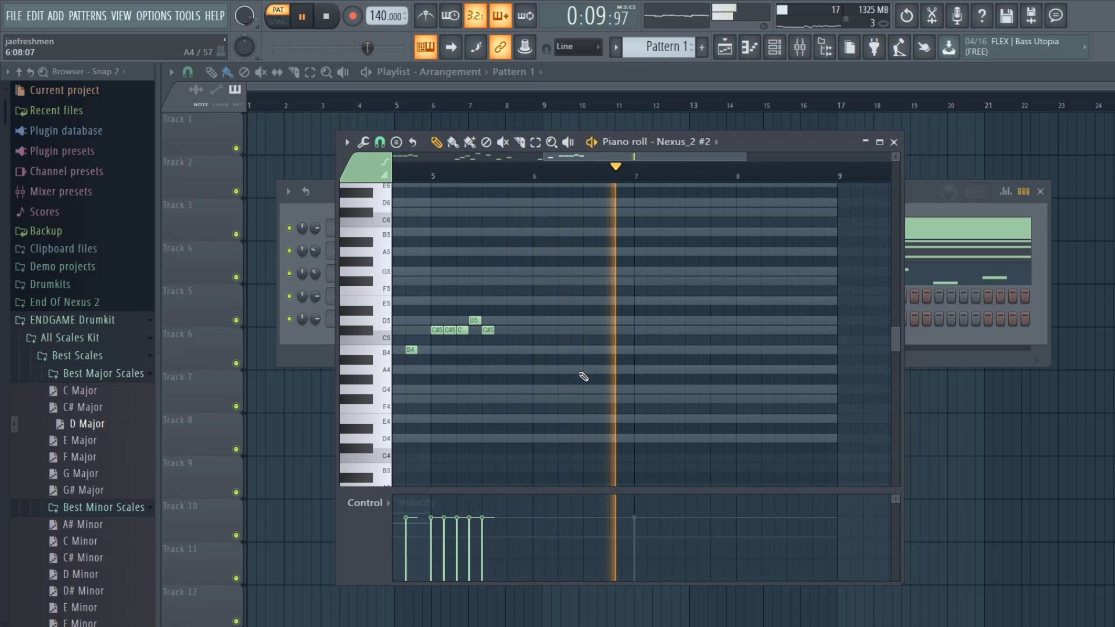
{"action": "key", "text": "space"}
{"action": "mouse_move", "coordinate": [586, 377]}
{"action": "left_mouse_down"}
{"action": "mouse_move", "coordinate": [583, 320]}
{"action": "mouse_move", "coordinate": [586, 330]}
{"action": "mouse_move", "coordinate": [612, 321]}
{"action": "mouse_move", "coordinate": [607, 360]}
{"action": "mouse_move", "coordinate": [612, 330]}
{"action": "mouse_move", "coordinate": [639, 350]}
{"action": "left_mouse_up"}
{"action": "left_click", "coordinate": [603, 330]}
{"action": "left_click", "coordinate": [626, 319]}
{"action": "left_click", "coordinate": [635, 330]}
{"action": "key", "text": "space"}
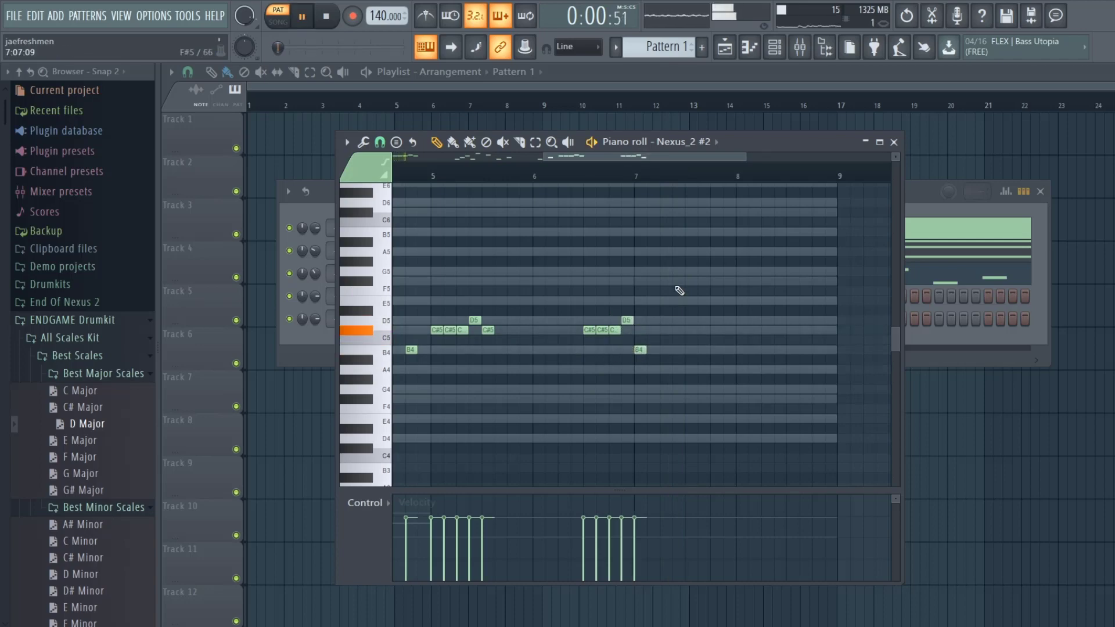
{"action": "key", "text": "space"}
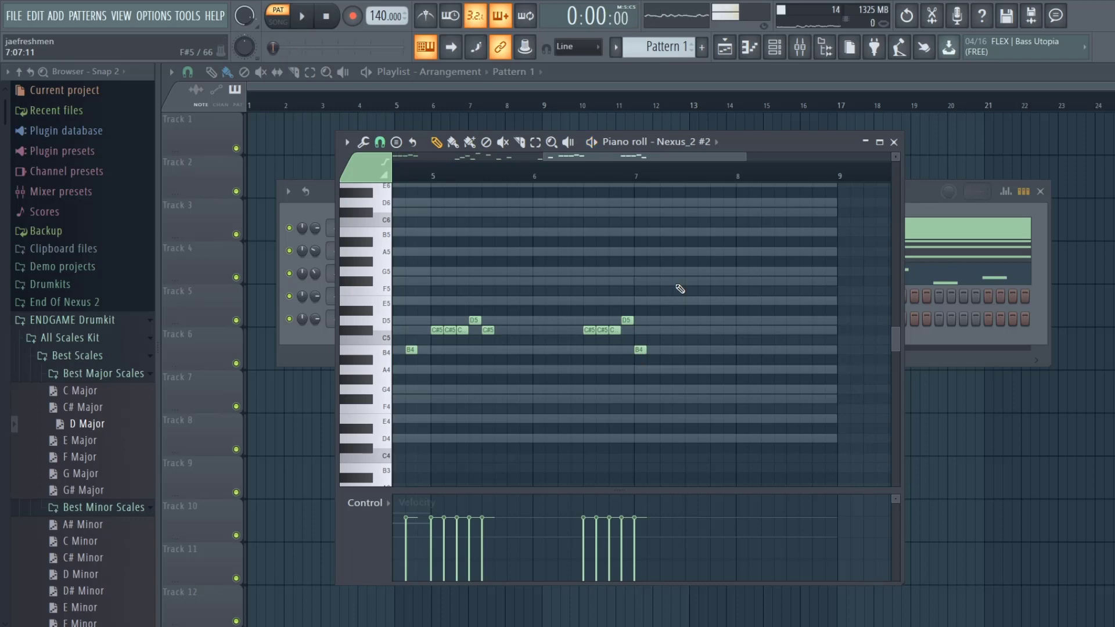
Replace the unwanted bar-7 notes with an E5, add B4 notes and a closing note near bar 9, and remove an A4
{"action": "right_click", "coordinate": [601, 330]}
{"action": "right_click", "coordinate": [626, 320]}
{"action": "right_click", "coordinate": [639, 349]}
{"action": "left_click_drag", "start_coordinate": [589, 330], "coordinate": [615, 320]}
{"action": "key", "text": "space"}
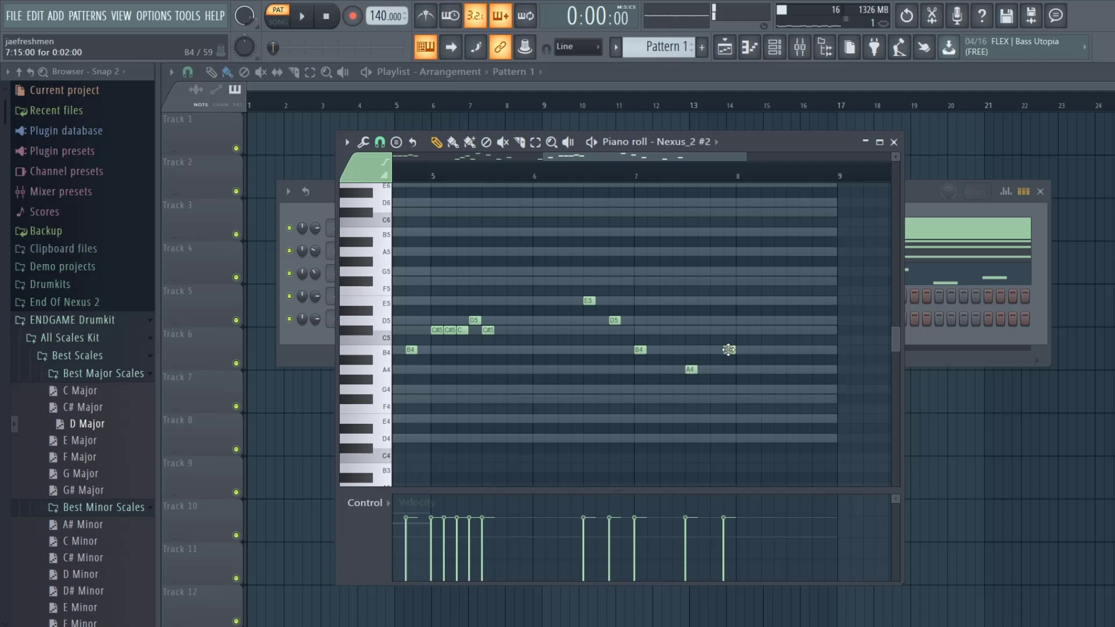
{"action": "left_click", "coordinate": [715, 349]}
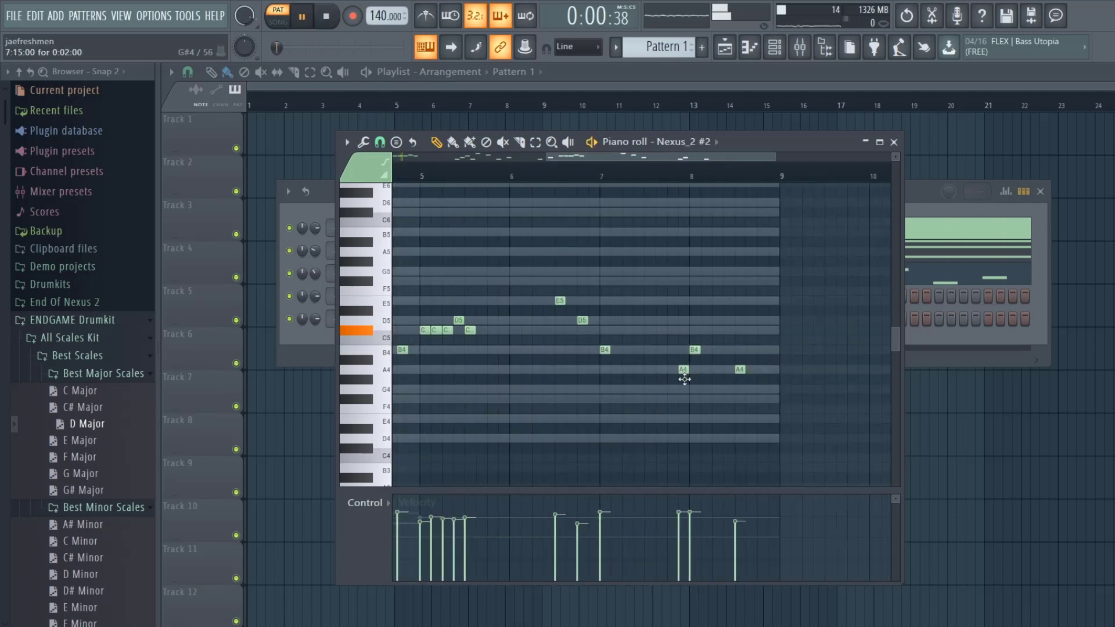
{"action": "left_click", "coordinate": [740, 349]}
{"action": "left_click", "coordinate": [761, 330]}
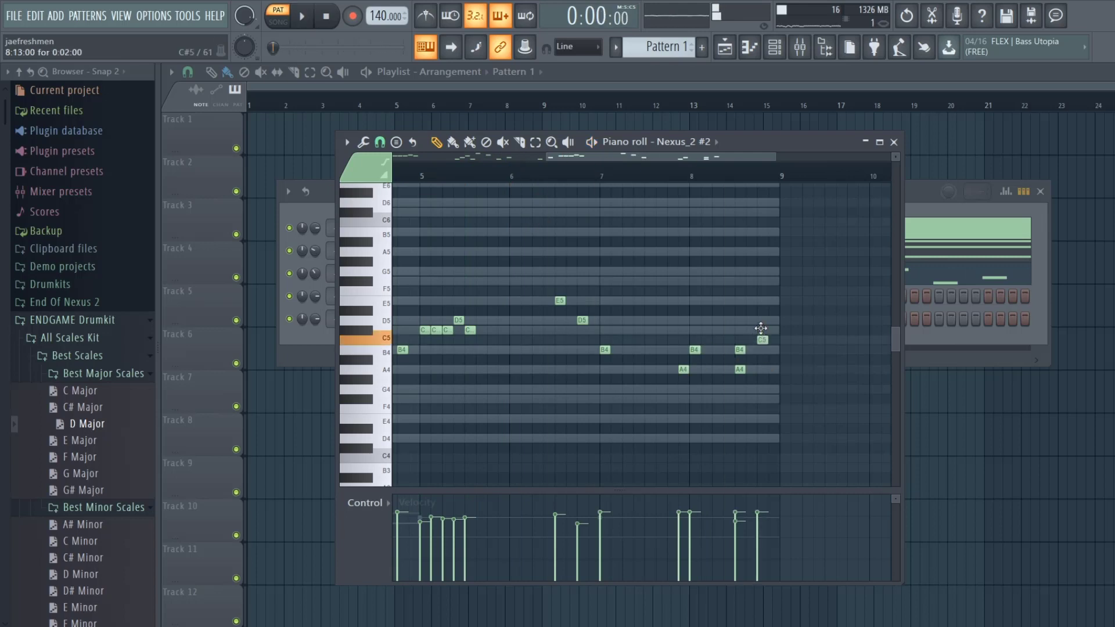
{"action": "right_click", "coordinate": [740, 369]}
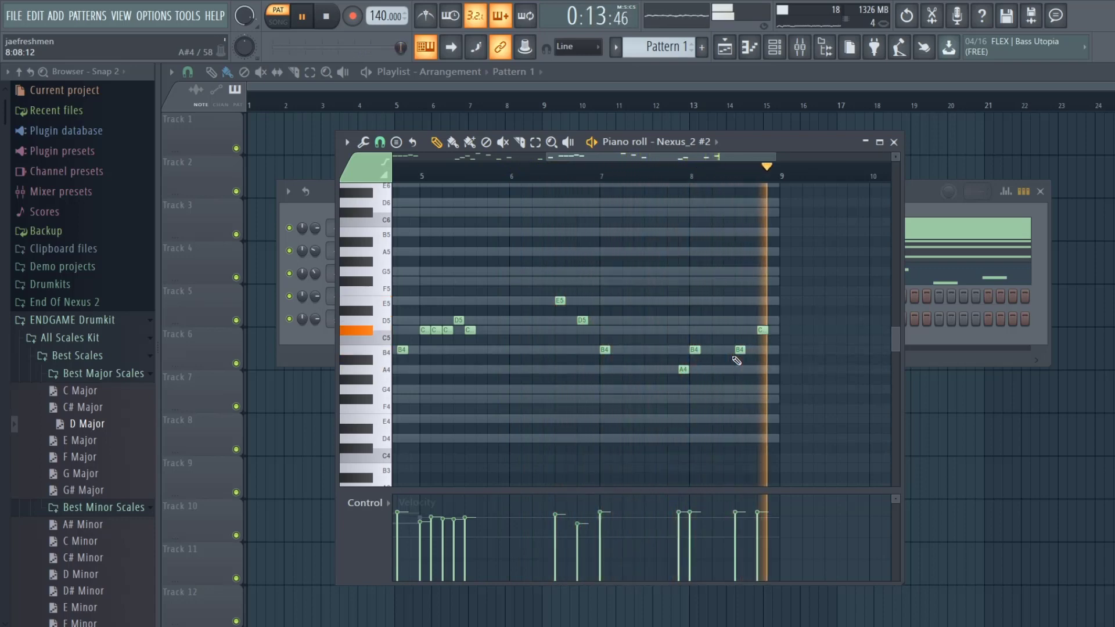
{"action": "key", "text": "space"}
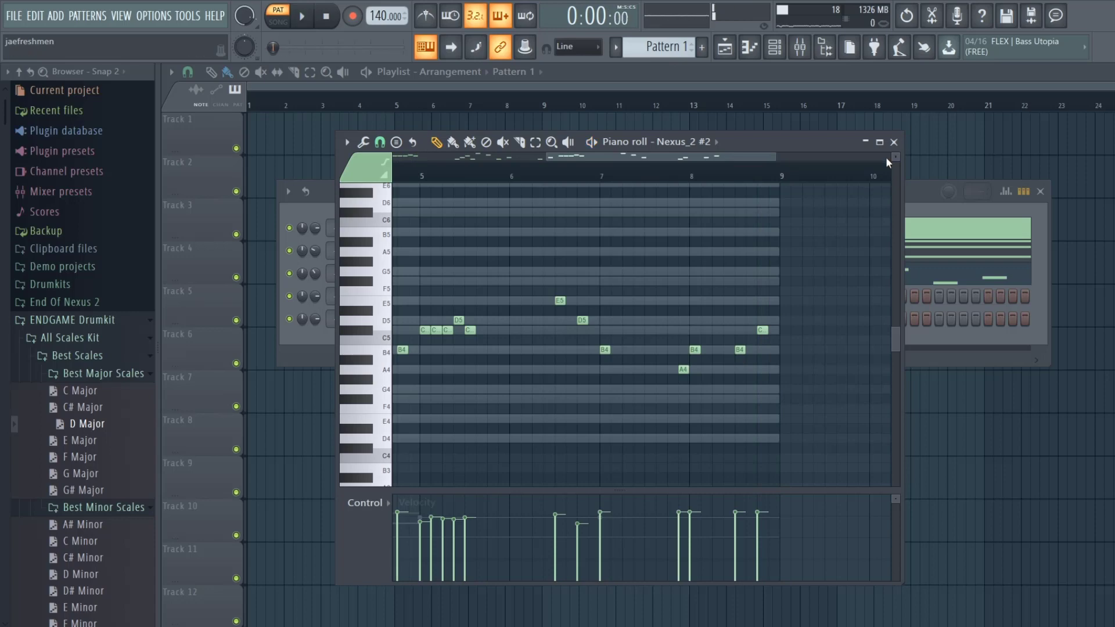
Open Nexus_2 #2, audition different delay mix levels, and set the delay time to 1/2
{"action": "left_click", "coordinate": [894, 143]}
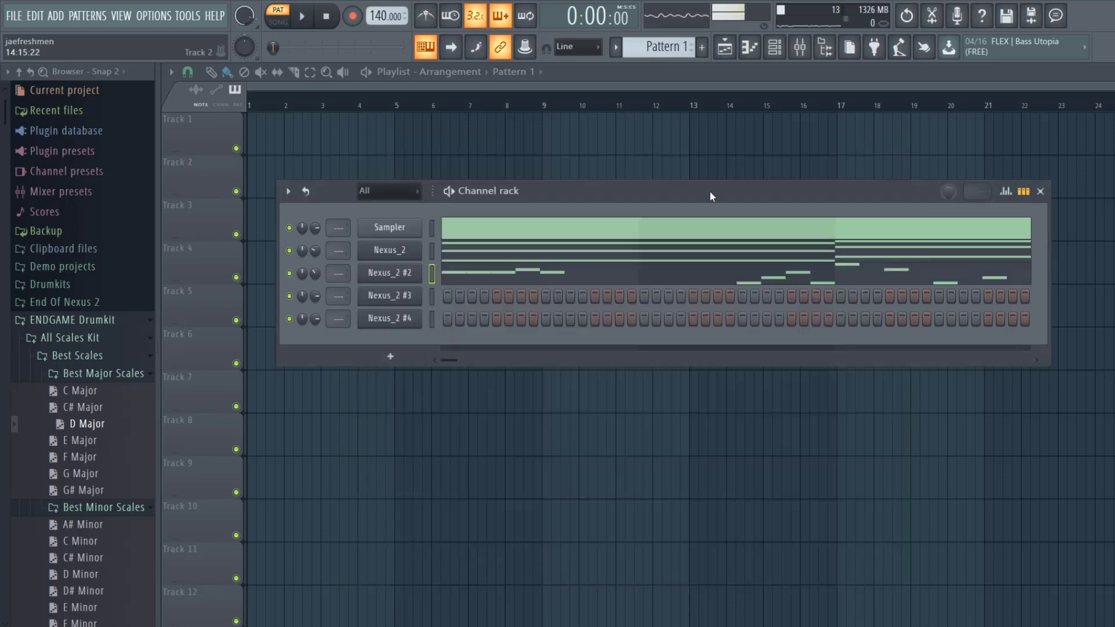
{"action": "left_click", "coordinate": [398, 274]}
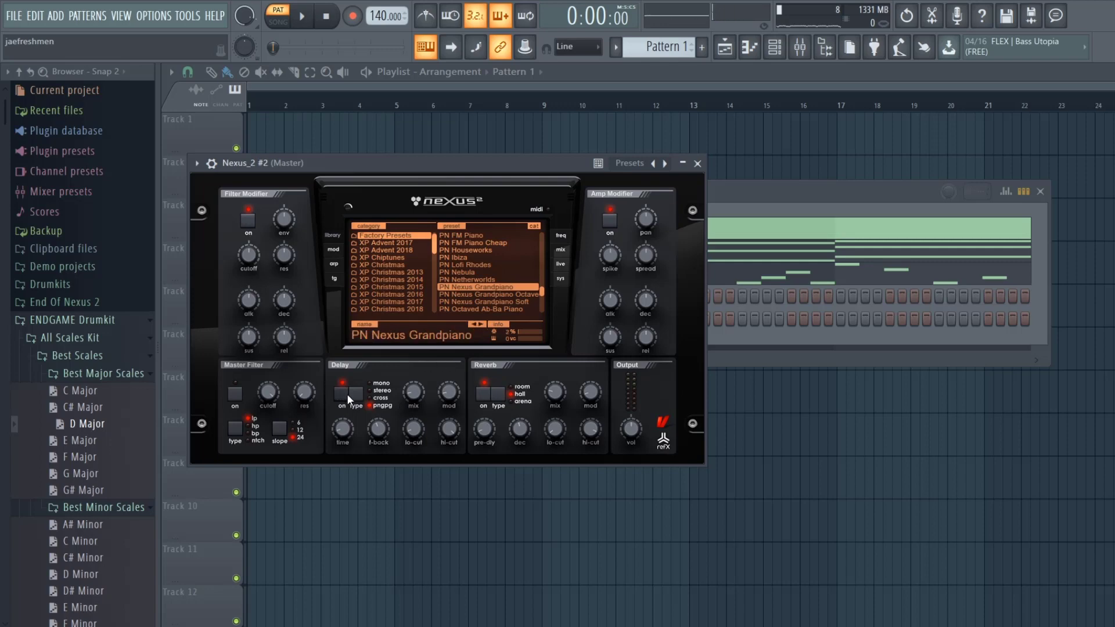
{"action": "left_click_drag", "start_coordinate": [413, 392], "coordinate": [393, 371]}
{"action": "key", "text": "space"}
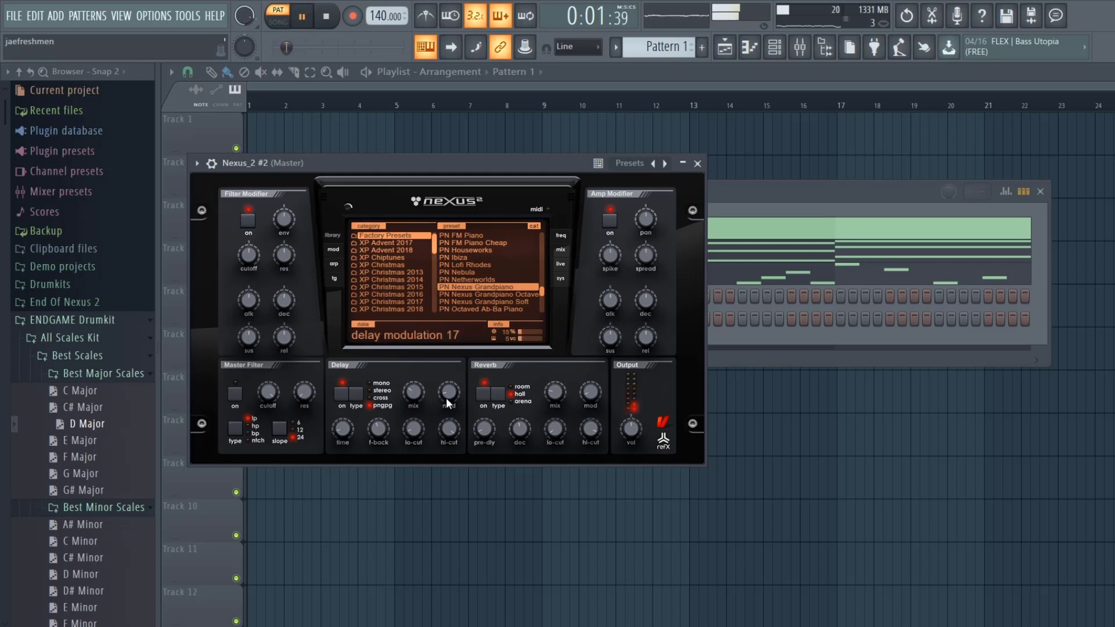
{"action": "key", "text": "space"}
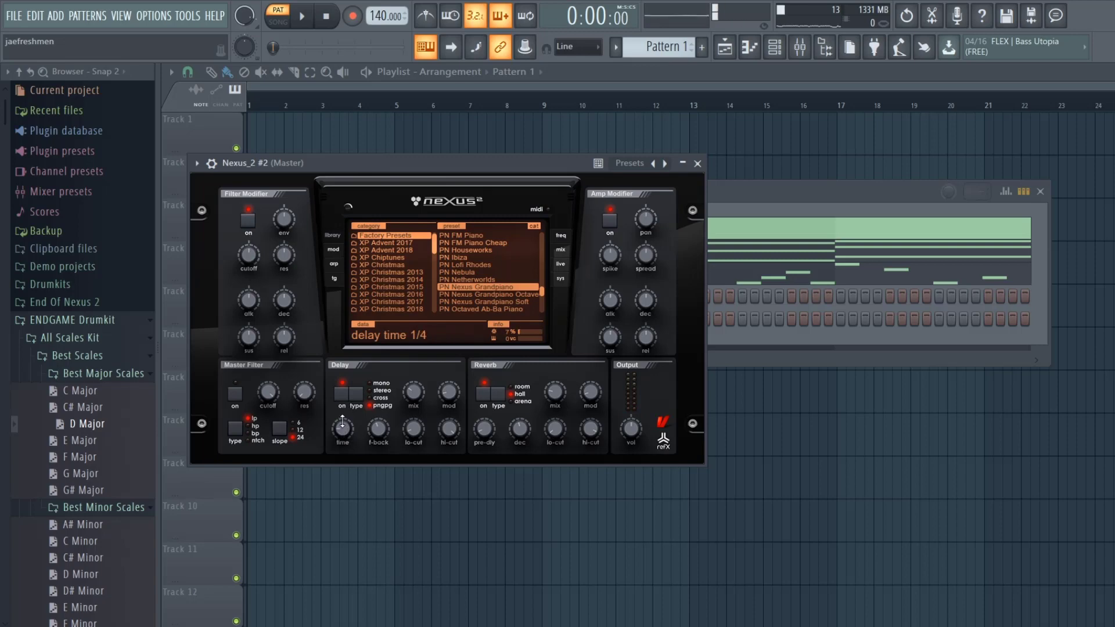
{"action": "key", "text": "space"}
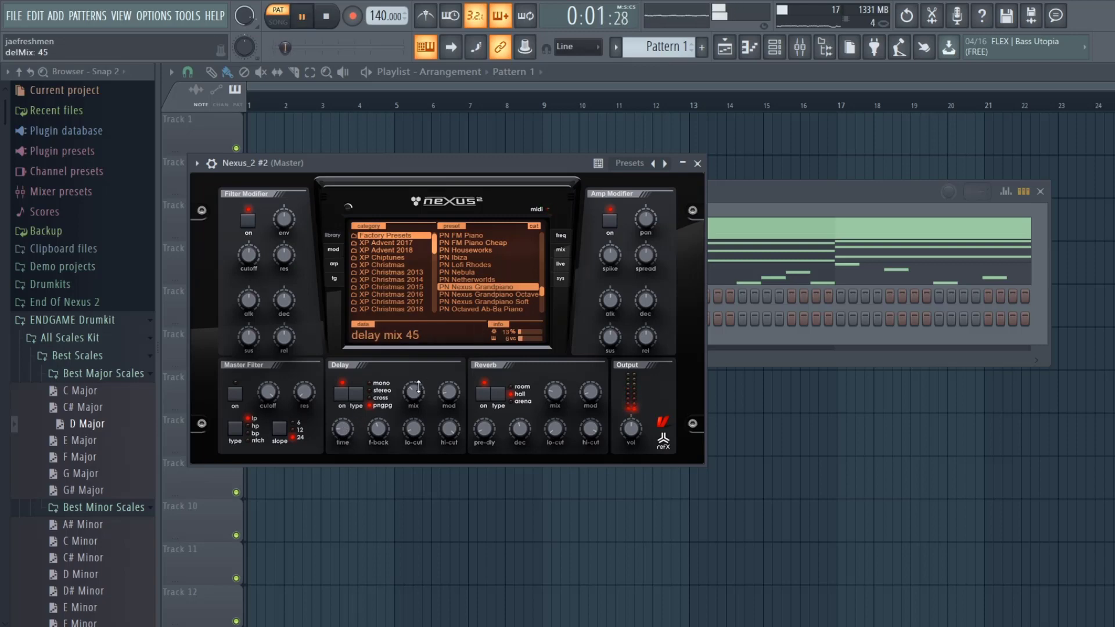
{"action": "left_click_drag", "start_coordinate": [419, 387], "coordinate": [379, 372]}
{"action": "key", "text": "space"}
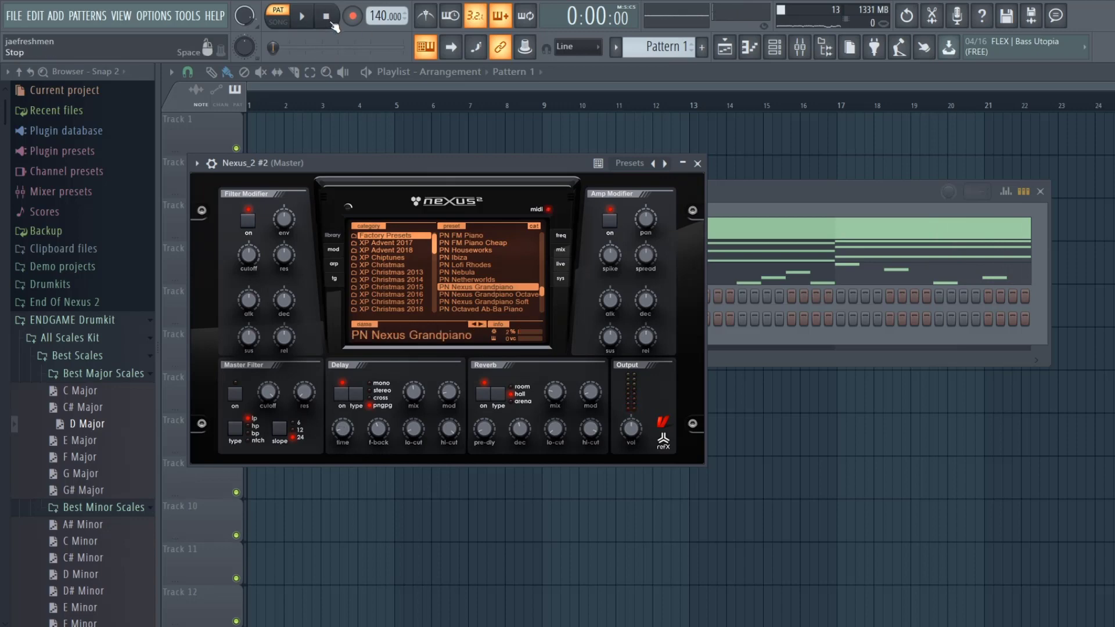
{"action": "key", "text": "space"}
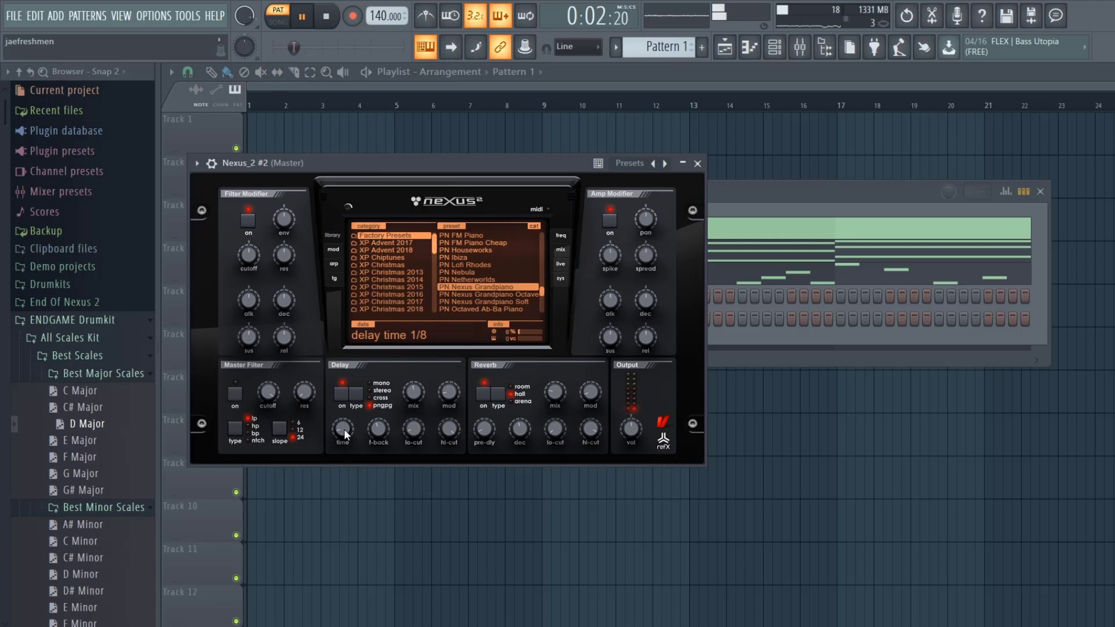
{"action": "left_click_drag", "start_coordinate": [343, 431], "coordinate": [340, 406]}
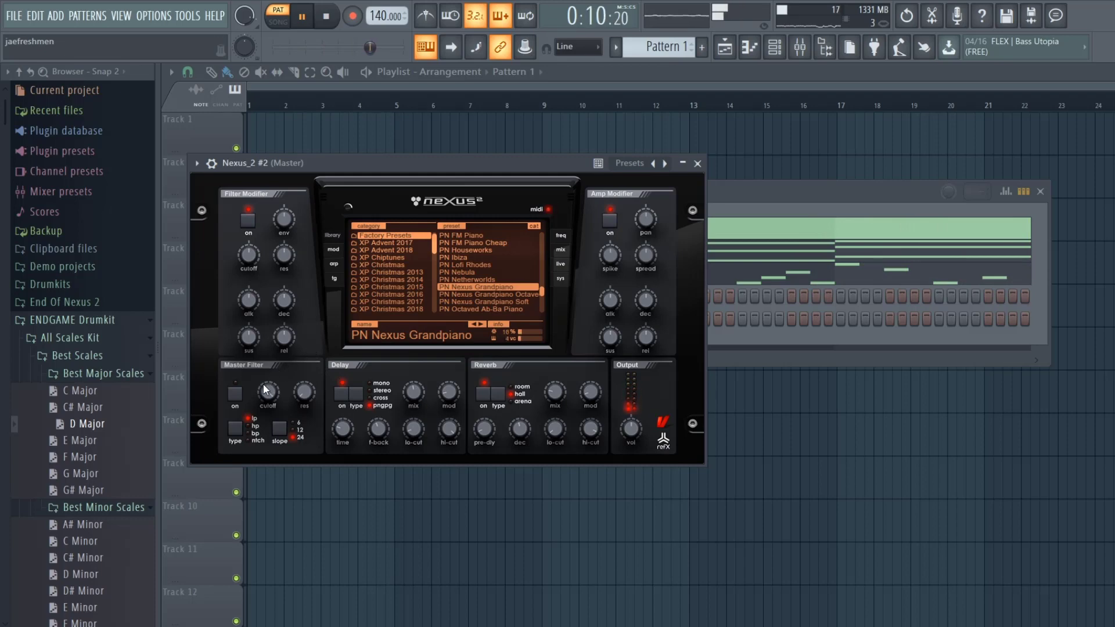
Bring the Nexus_2 #2 delay mix down to 17 and close the synth window
{"action": "key", "text": "space"}
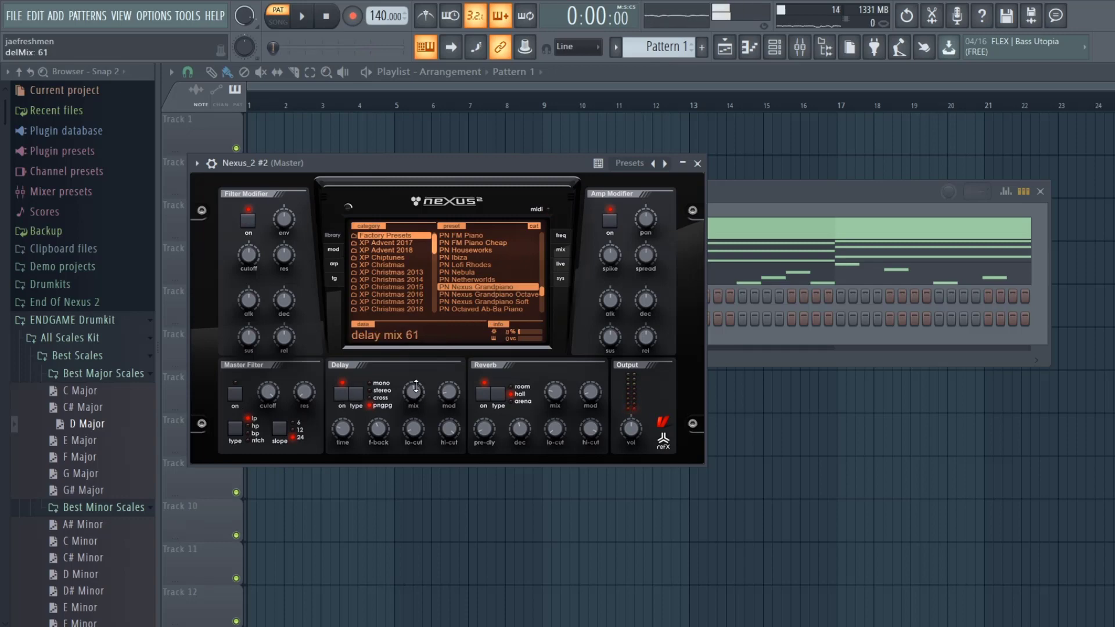
{"action": "left_click_drag", "start_coordinate": [415, 388], "coordinate": [416, 386]}
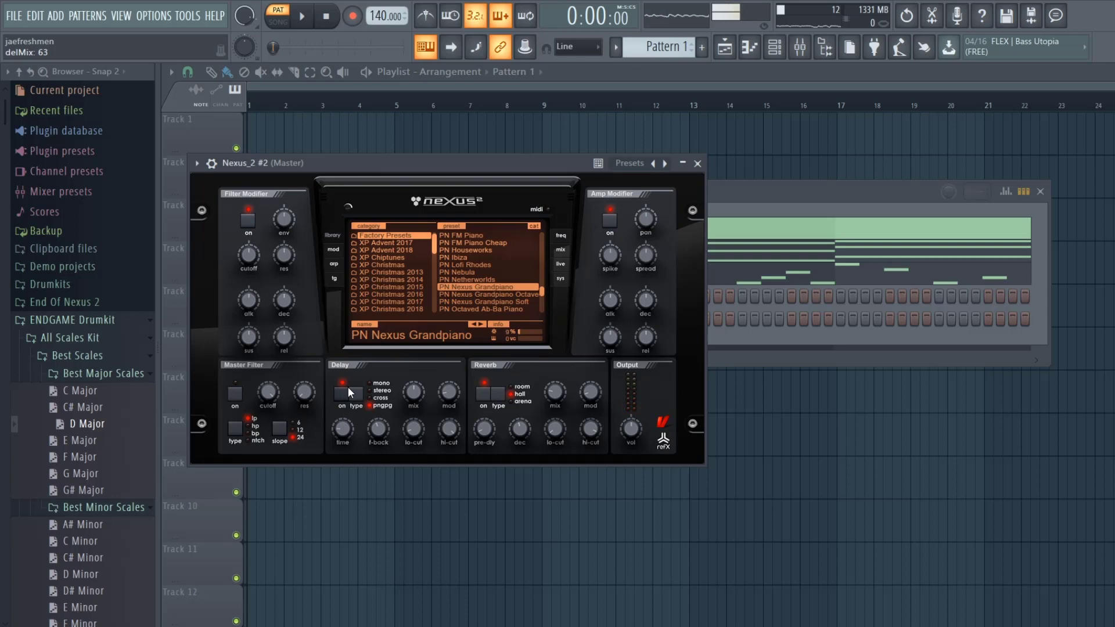
{"action": "key", "text": "space"}
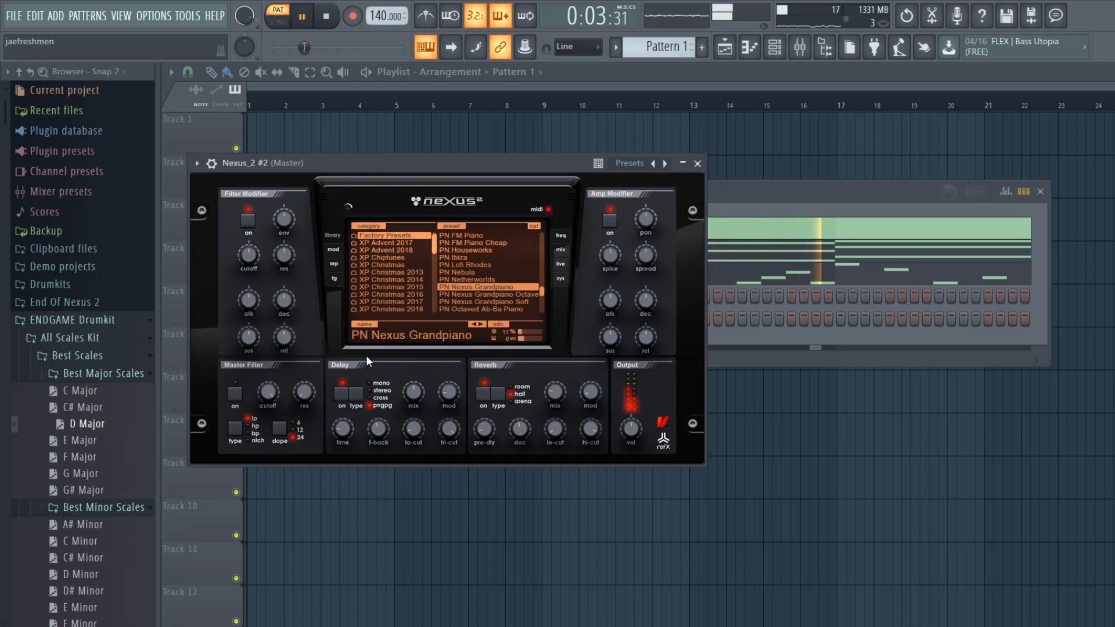
{"action": "mouse_move", "coordinate": [412, 389]}
{"action": "left_click_drag", "start_coordinate": [413, 390], "coordinate": [374, 408]}
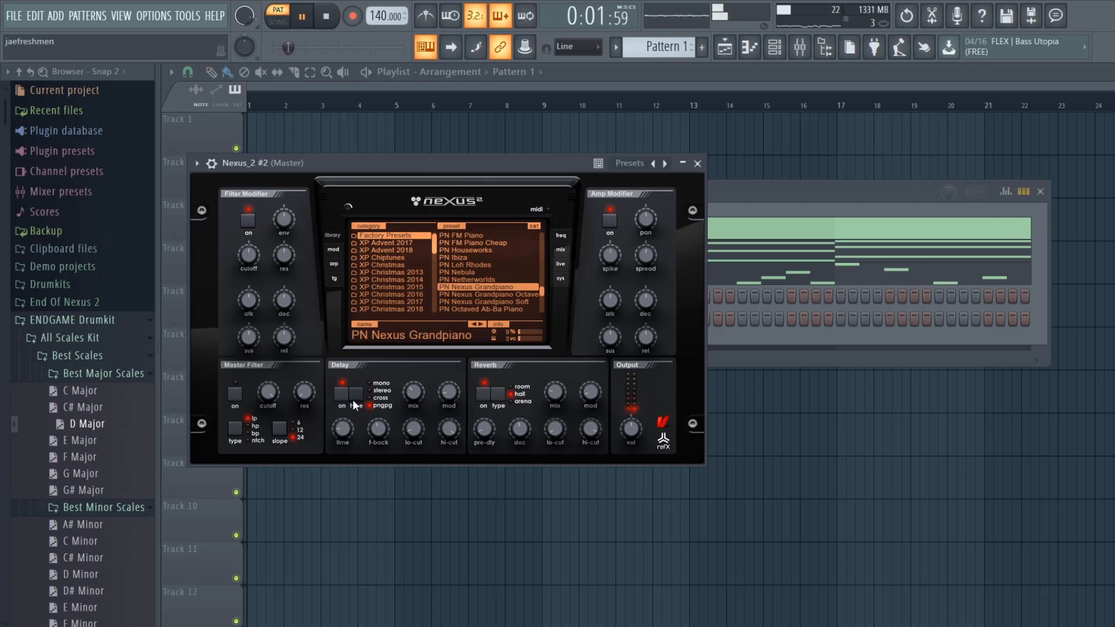
{"action": "mouse_move", "coordinate": [384, 422]}
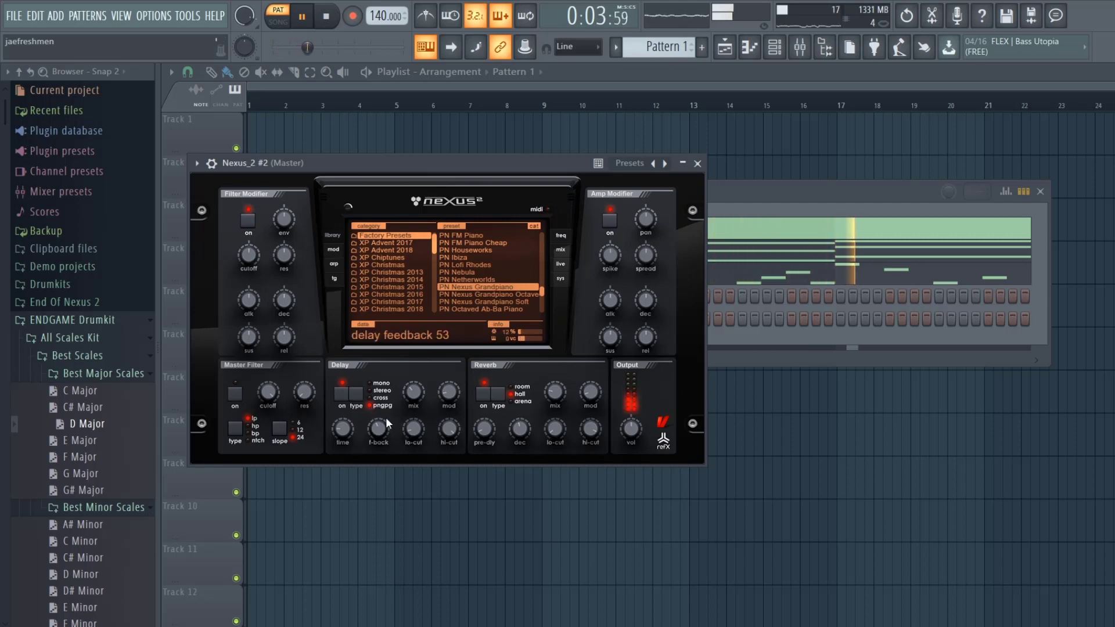
{"action": "mouse_move", "coordinate": [420, 384]}
{"action": "left_click_drag", "start_coordinate": [419, 389], "coordinate": [294, 407]}
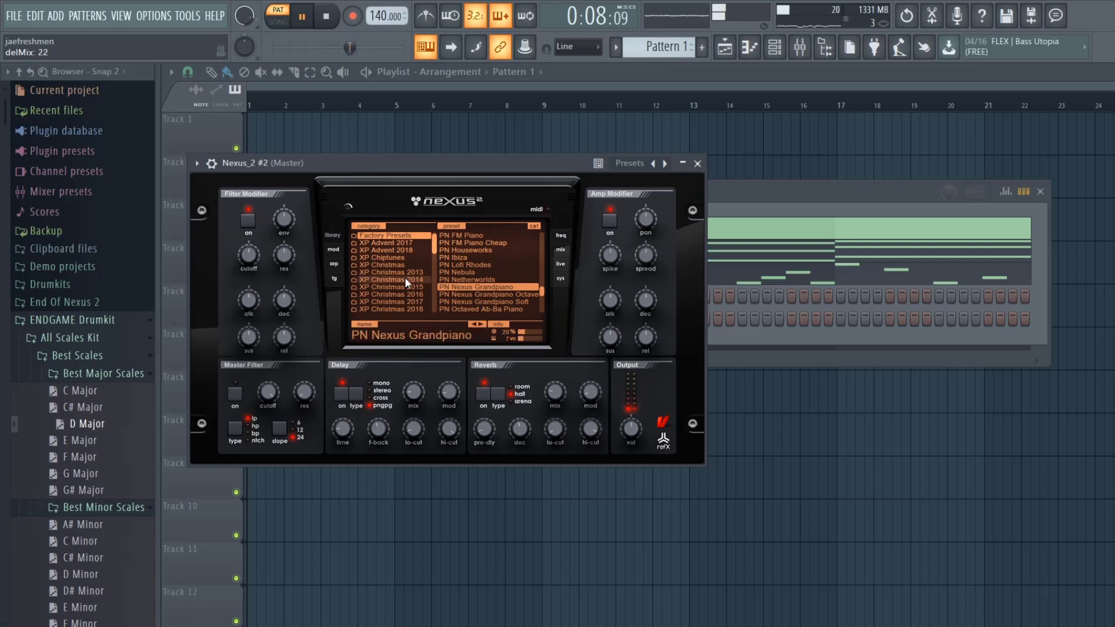
{"action": "left_click", "coordinate": [698, 163]}
{"action": "key", "text": "space"}
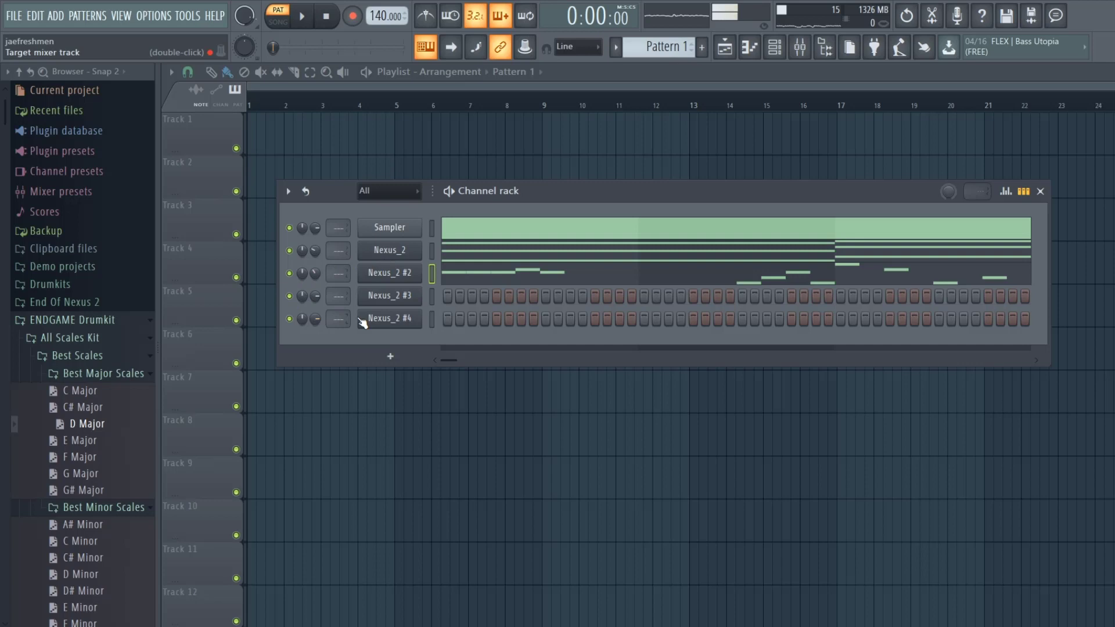
Open the Nexus_2 #3 synth and switch between it and the channel list
{"action": "right_click", "coordinate": [420, 290]}
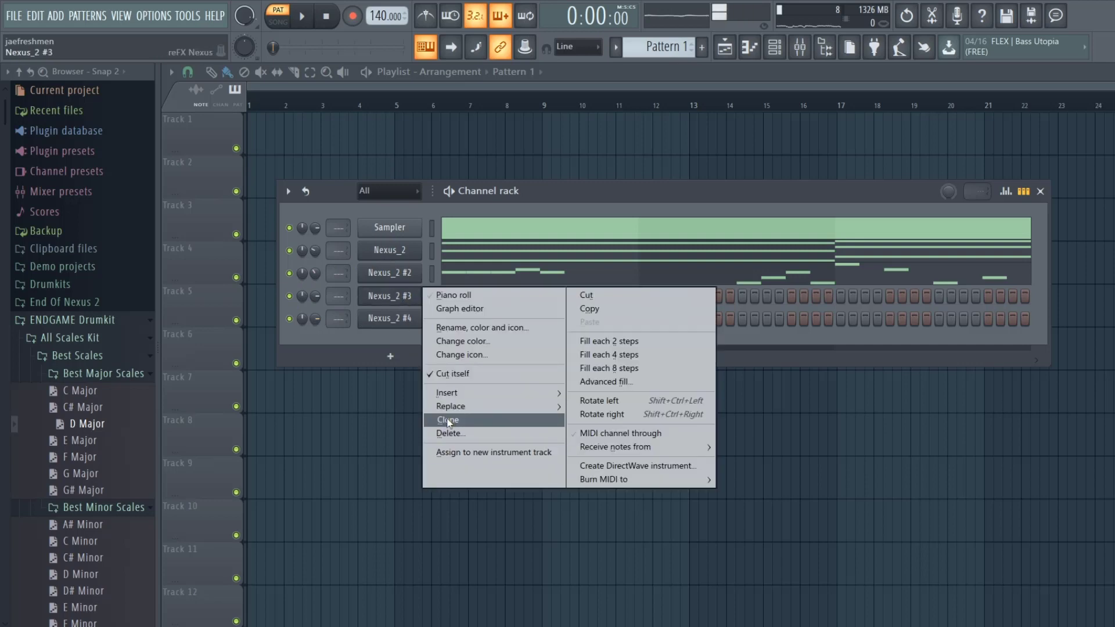
{"action": "left_click", "coordinate": [404, 298]}
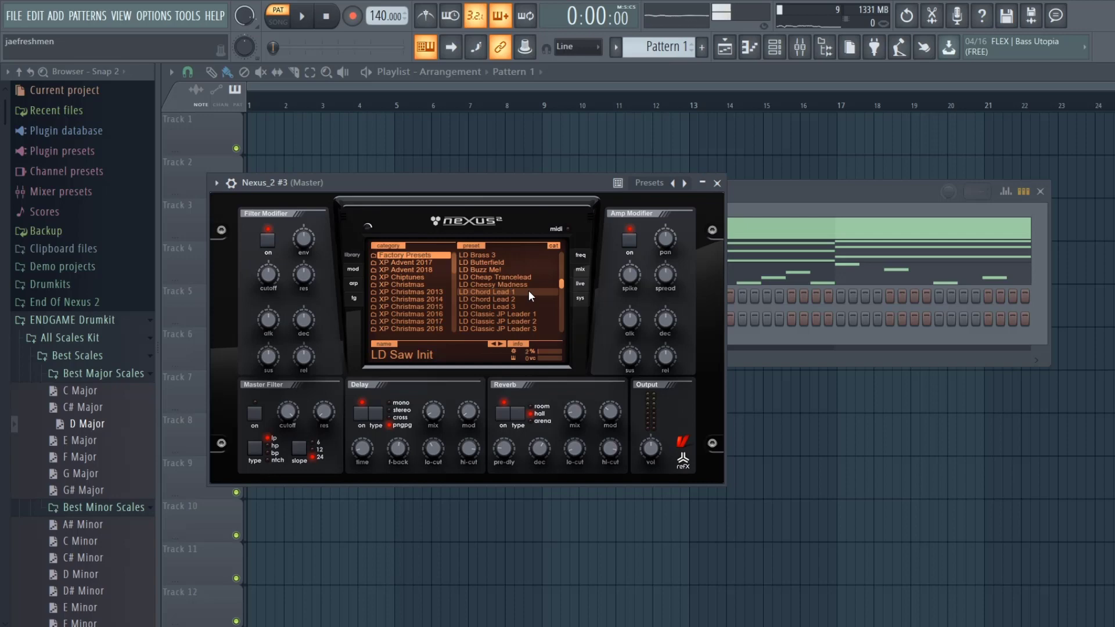
{"action": "left_click", "coordinate": [829, 206]}
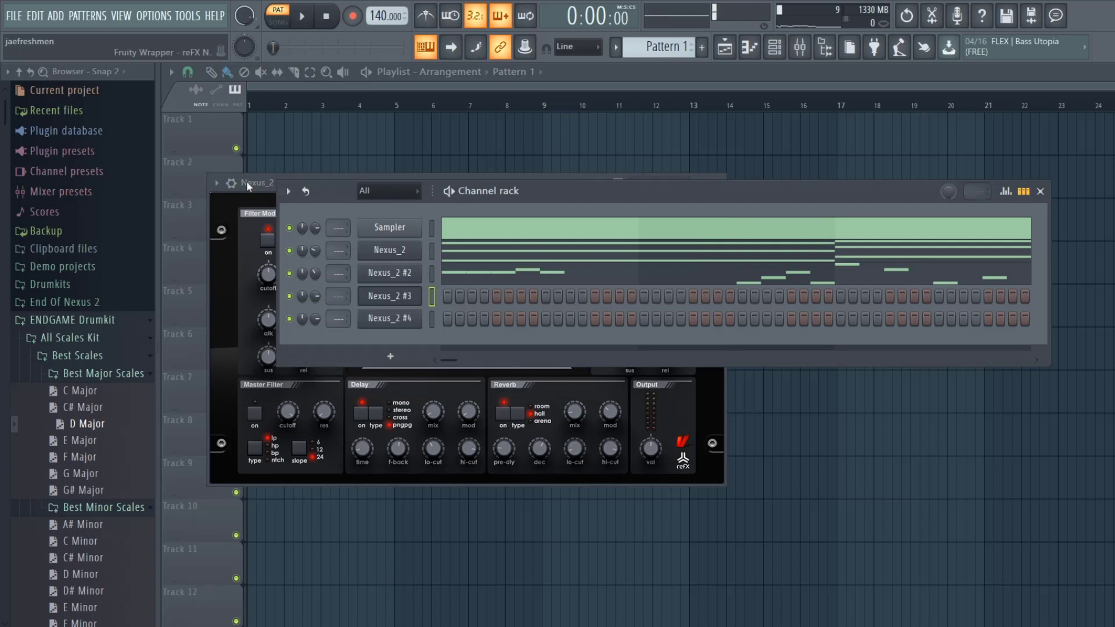
{"action": "left_click", "coordinate": [260, 186]}
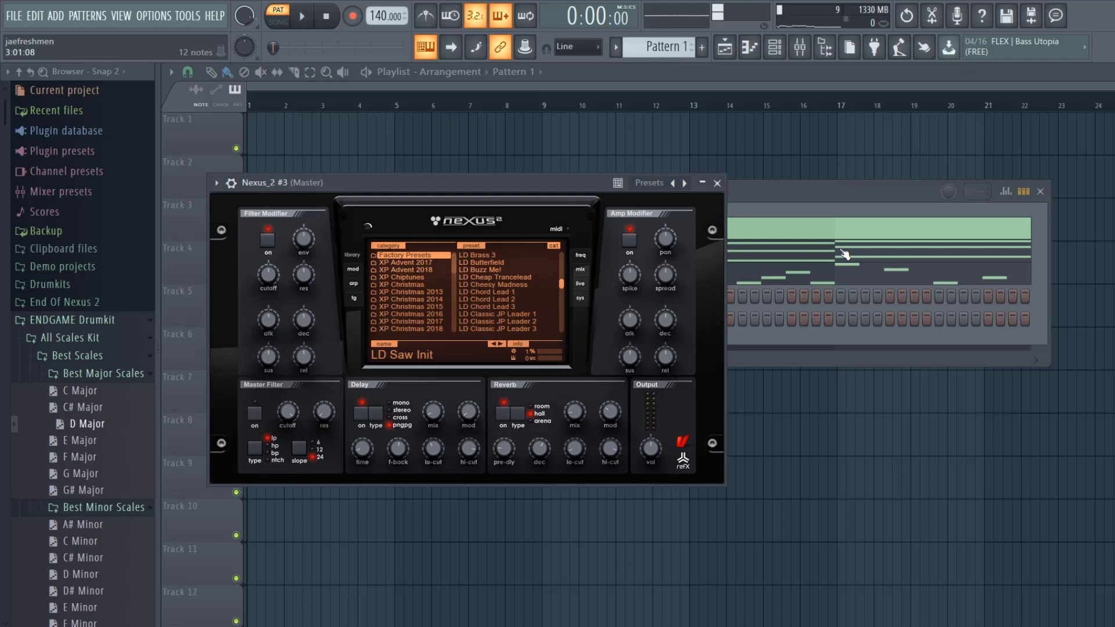
{"action": "left_click", "coordinate": [850, 209]}
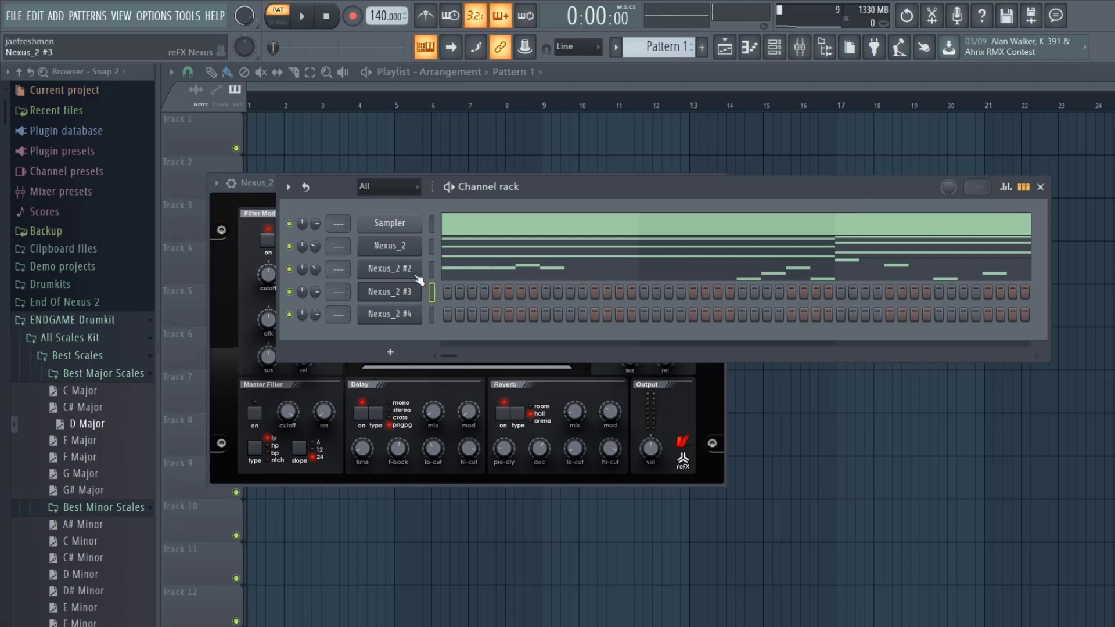
Copy Nexus_2's notes and paste them into the Nexus_2 #3 channel
{"action": "right_click", "coordinate": [404, 251]}
{"action": "left_click", "coordinate": [589, 258]}
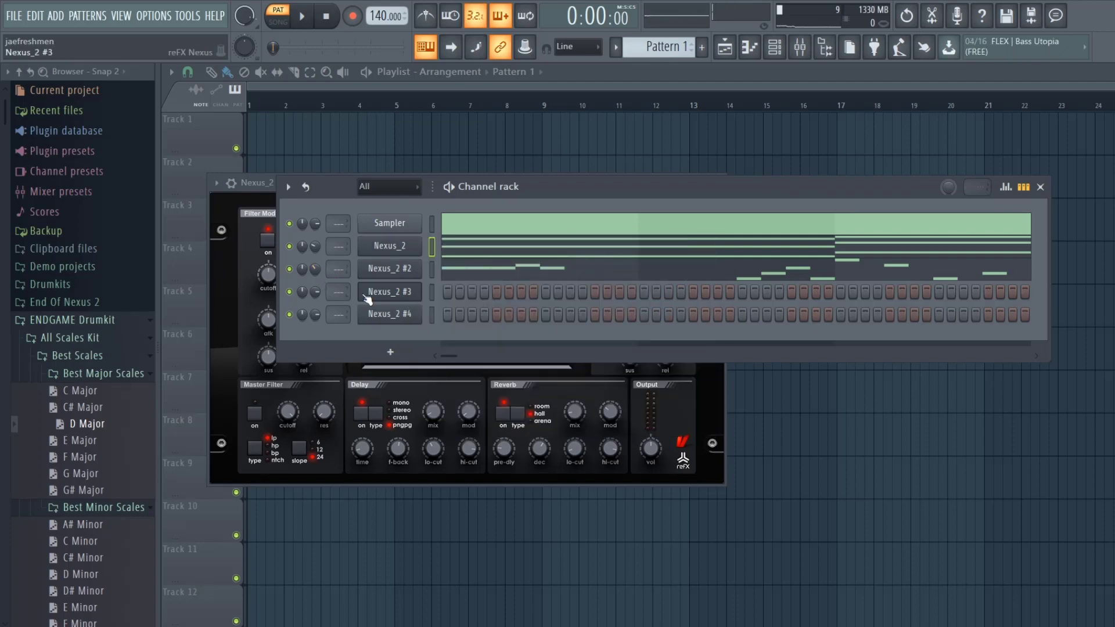
{"action": "right_click", "coordinate": [370, 292]}
{"action": "left_click", "coordinate": [407, 301]}
{"action": "right_click", "coordinate": [408, 287]}
{"action": "left_click", "coordinate": [604, 323]}
{"action": "left_click", "coordinate": [393, 295]}
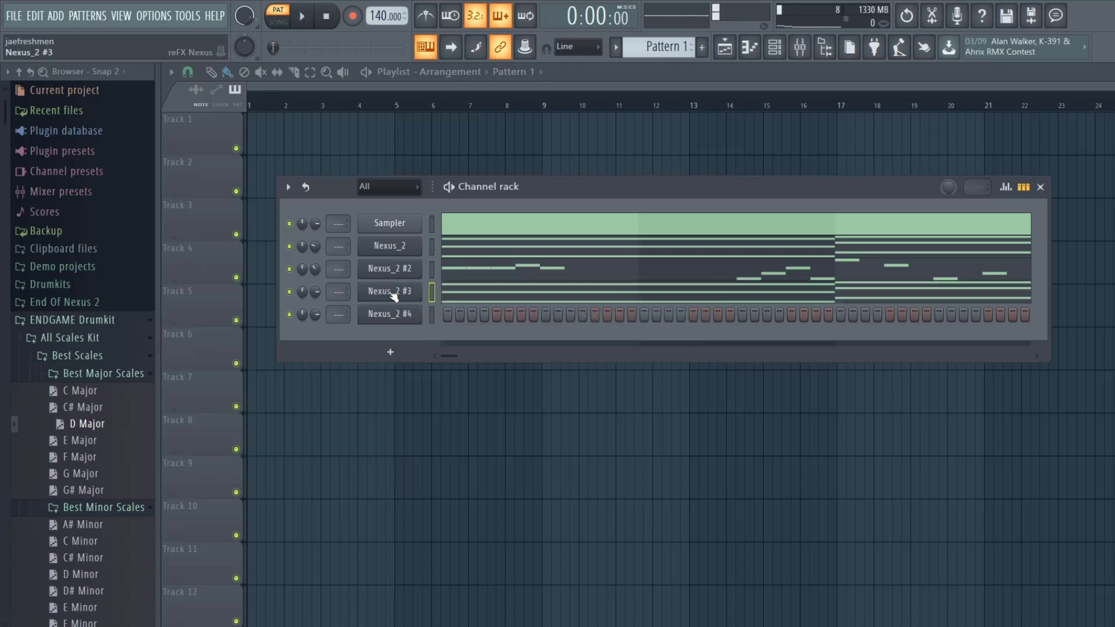
{"action": "left_click", "coordinate": [406, 291]}
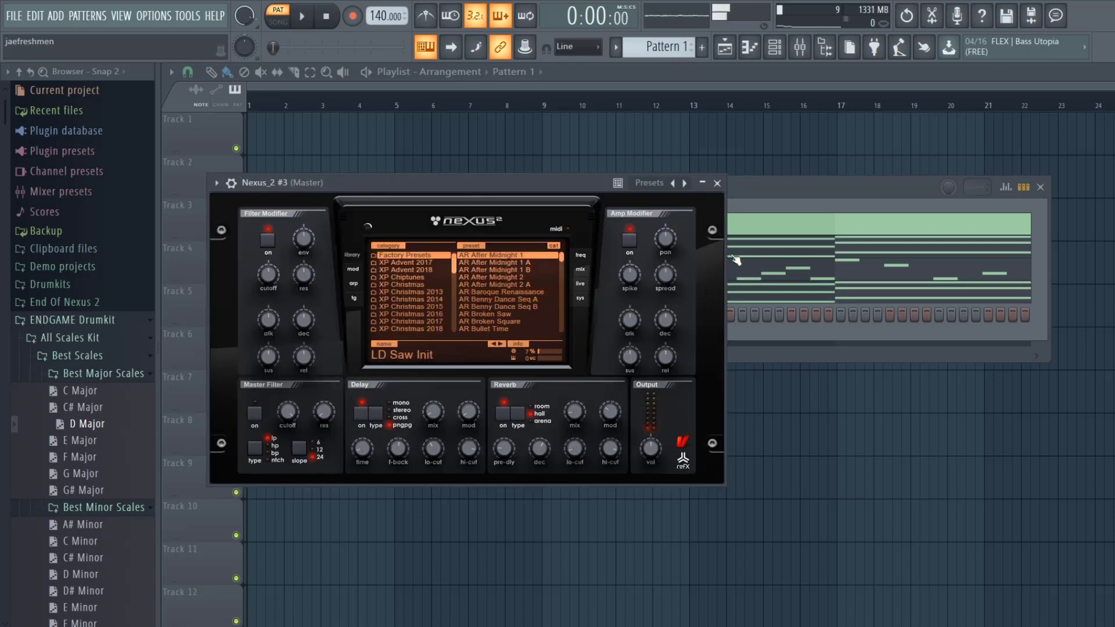
{"action": "left_click", "coordinate": [716, 183]}
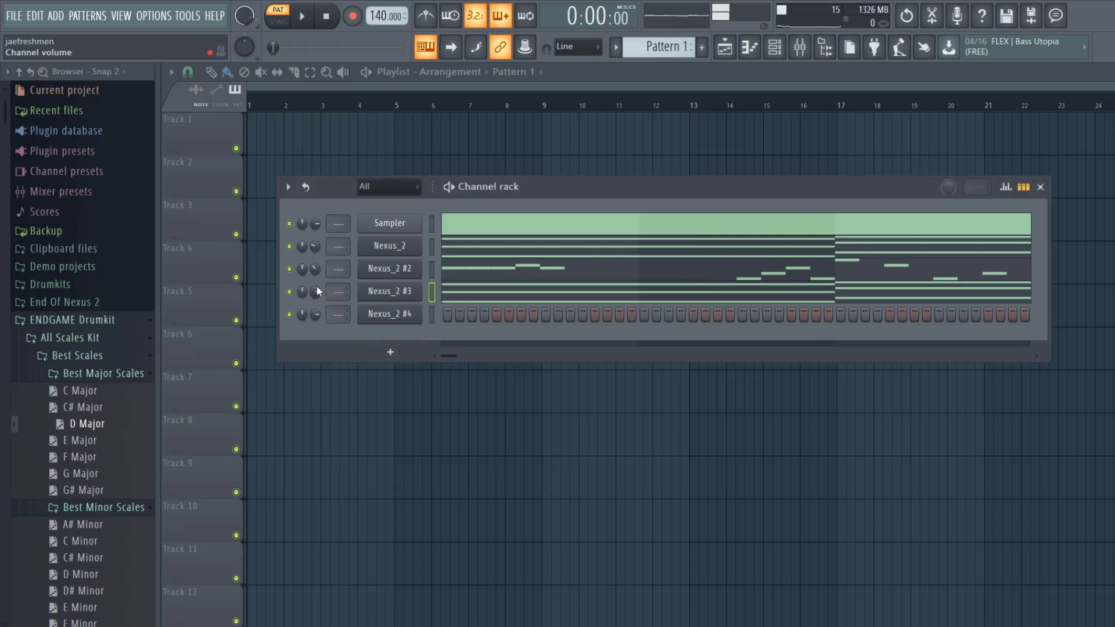
Load the LD Computermusic C preset into Nexus_2 #3 and close the synth
{"action": "left_click", "coordinate": [403, 292]}
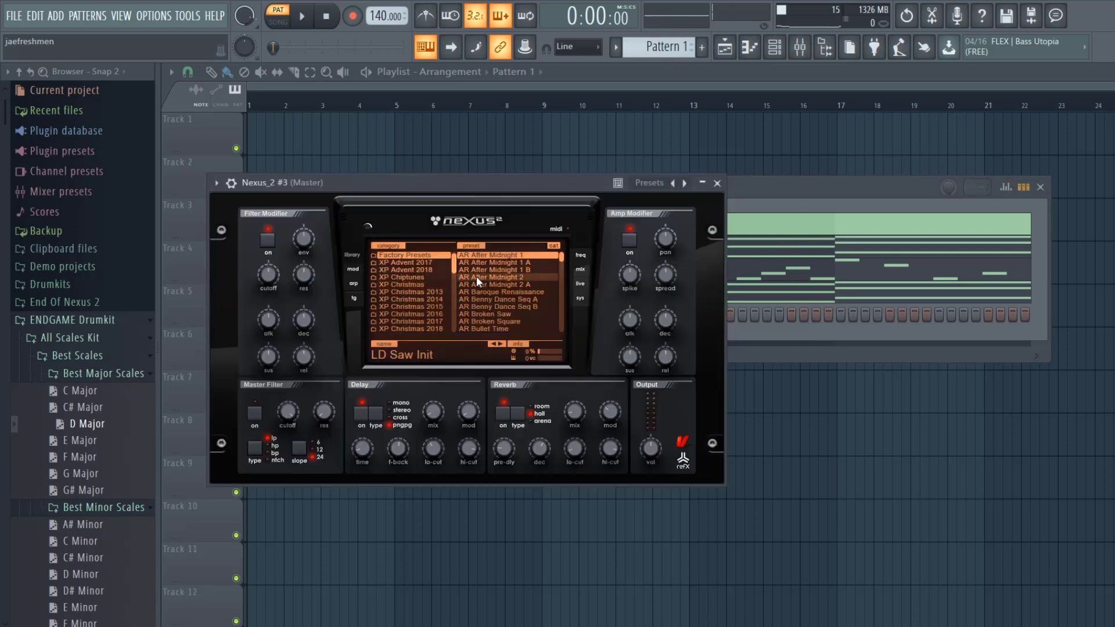
{"action": "scroll", "coordinate": [530, 162], "scroll_direction": "down", "scroll_amount": 3}
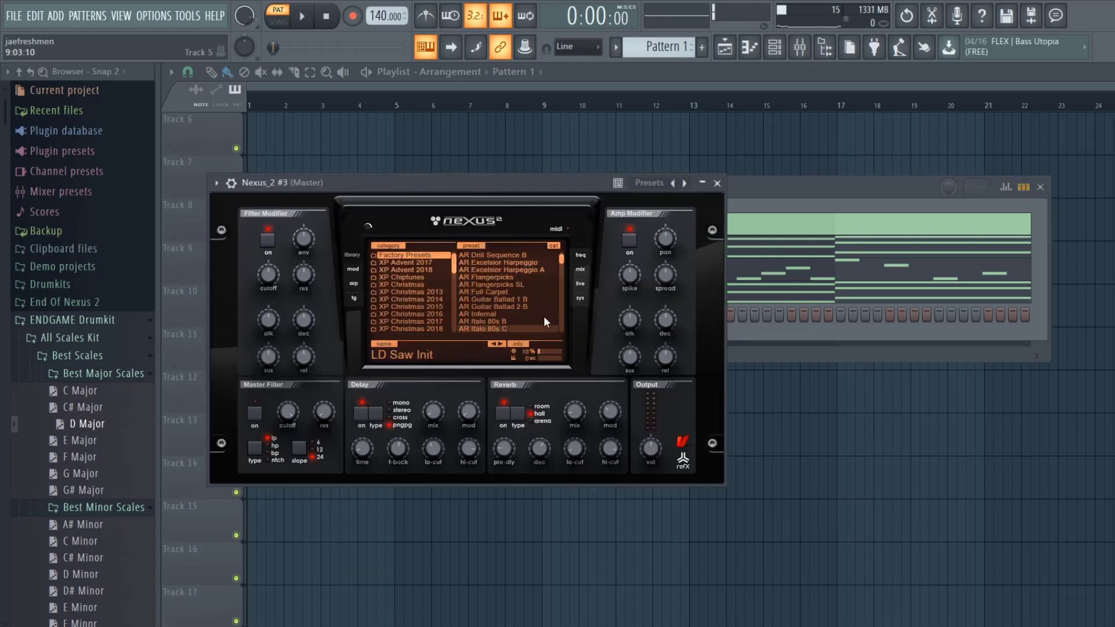
{"action": "scroll", "coordinate": [489, 303], "scroll_direction": "down", "scroll_amount": 5}
{"action": "scroll", "coordinate": [437, 308], "scroll_direction": "down", "scroll_amount": 5}
{"action": "scroll", "coordinate": [439, 309], "scroll_direction": "up", "scroll_amount": 10}
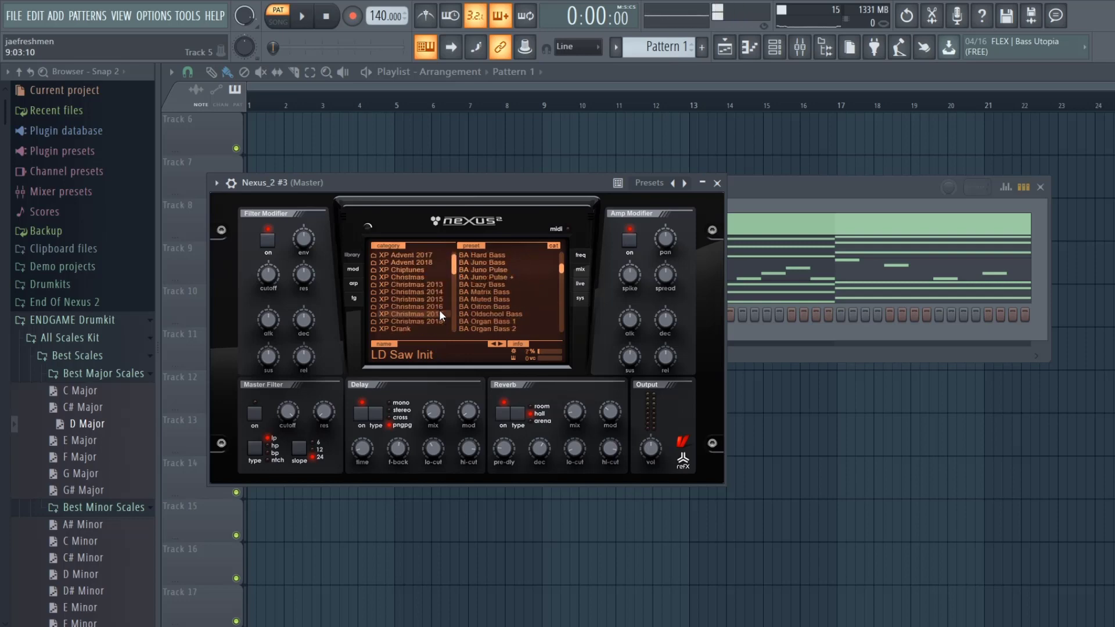
{"action": "scroll", "coordinate": [477, 294], "scroll_direction": "down", "scroll_amount": 5}
{"action": "scroll", "coordinate": [479, 301], "scroll_direction": "down", "scroll_amount": 8}
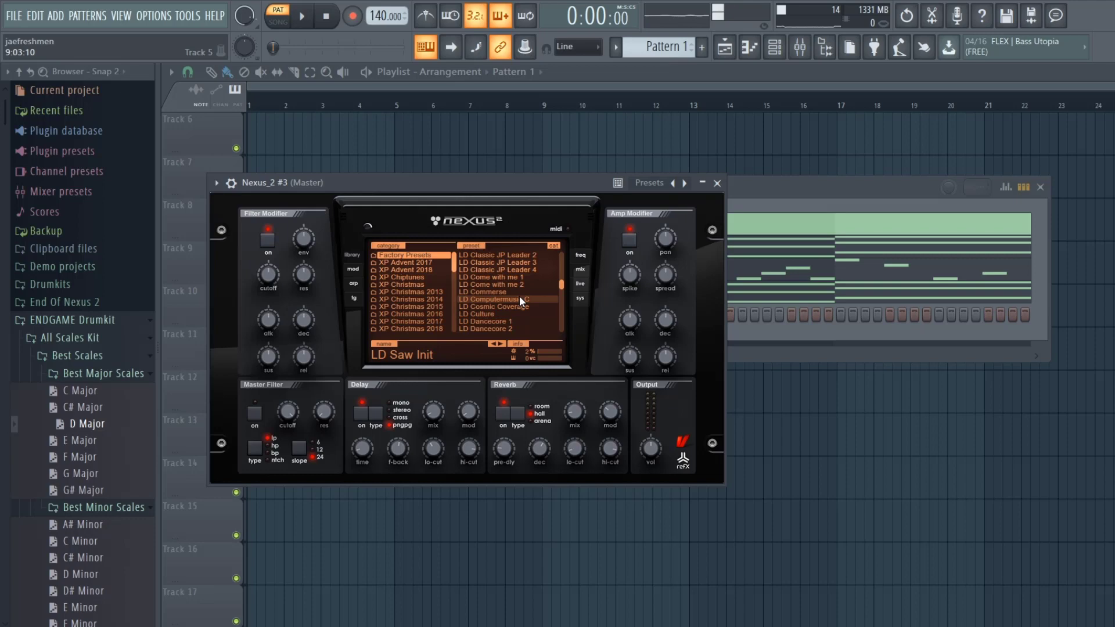
{"action": "left_click", "coordinate": [519, 292]}
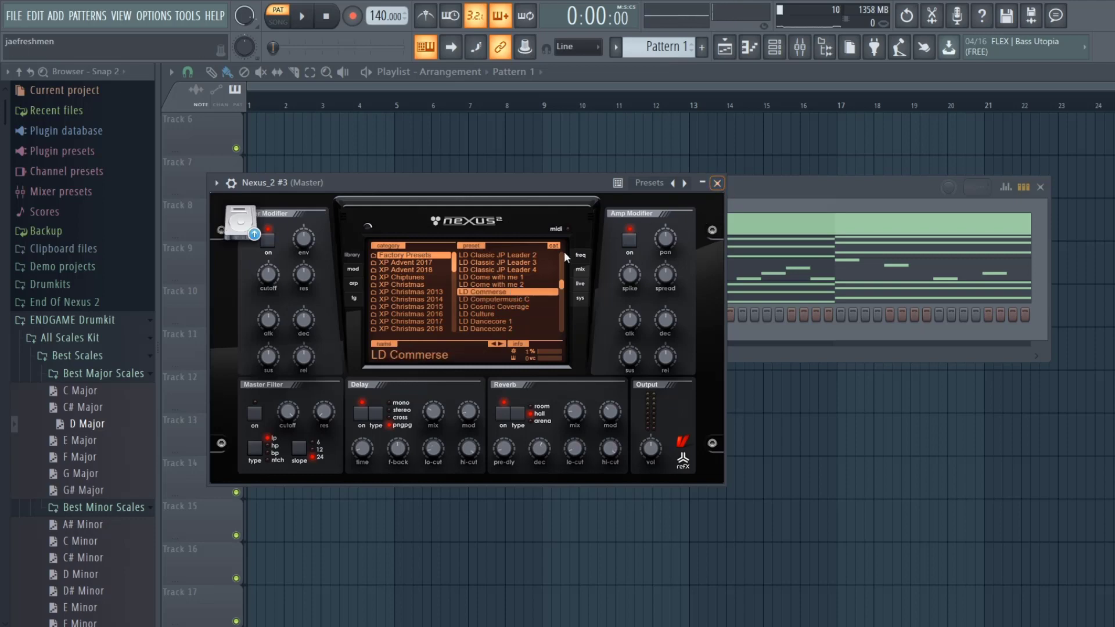
{"action": "left_click", "coordinate": [500, 299]}
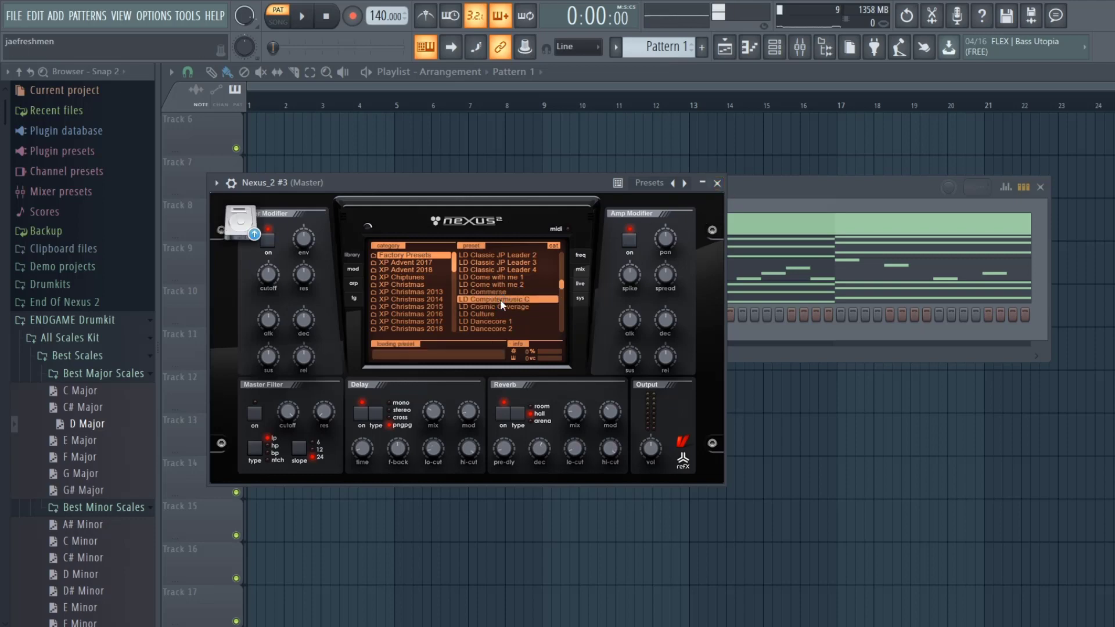
{"action": "left_click", "coordinate": [717, 182]}
Clear Nexus_2 #3's pasted notes and draw an F#5 note filling bar 1
{"action": "right_click", "coordinate": [392, 292]}
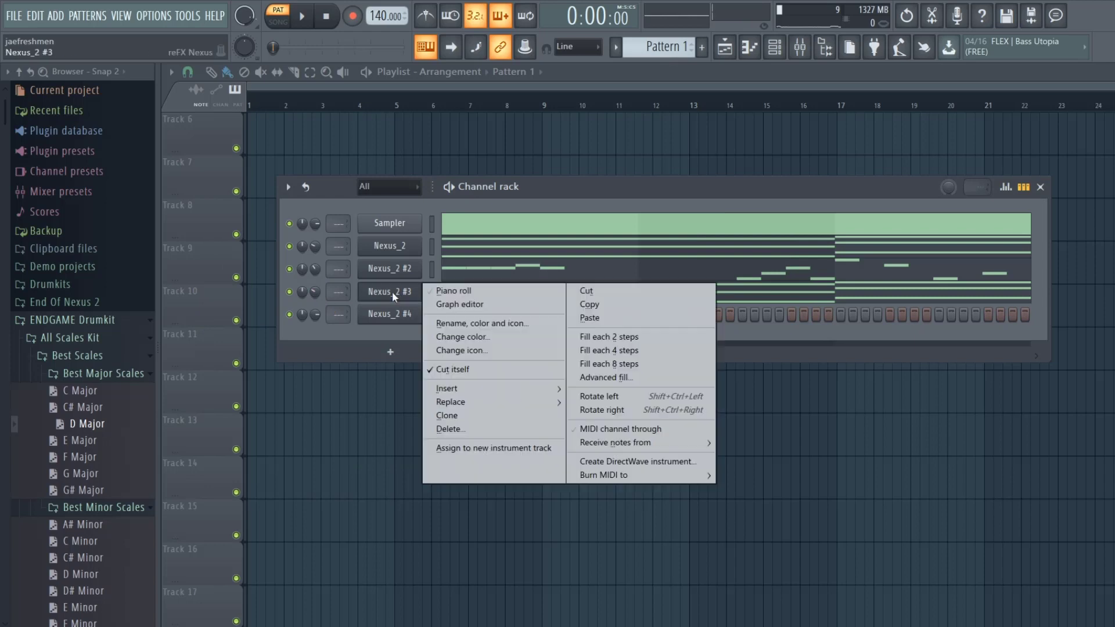
{"action": "left_click", "coordinate": [510, 289]}
{"action": "right_click", "coordinate": [401, 291]}
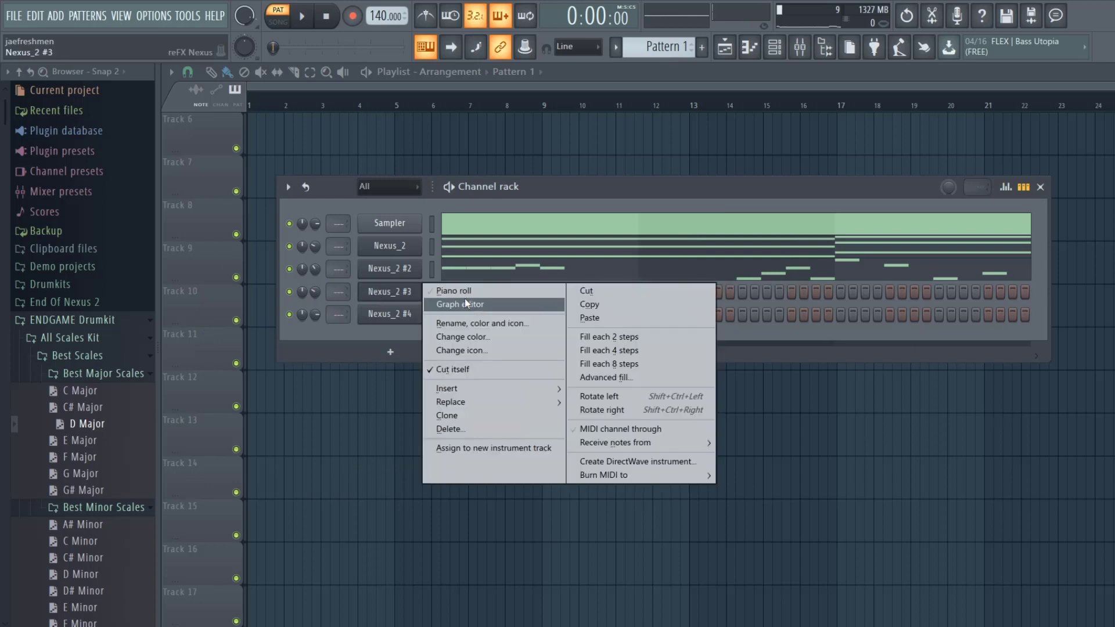
{"action": "left_click", "coordinate": [441, 291]}
{"action": "key", "text": "space"}
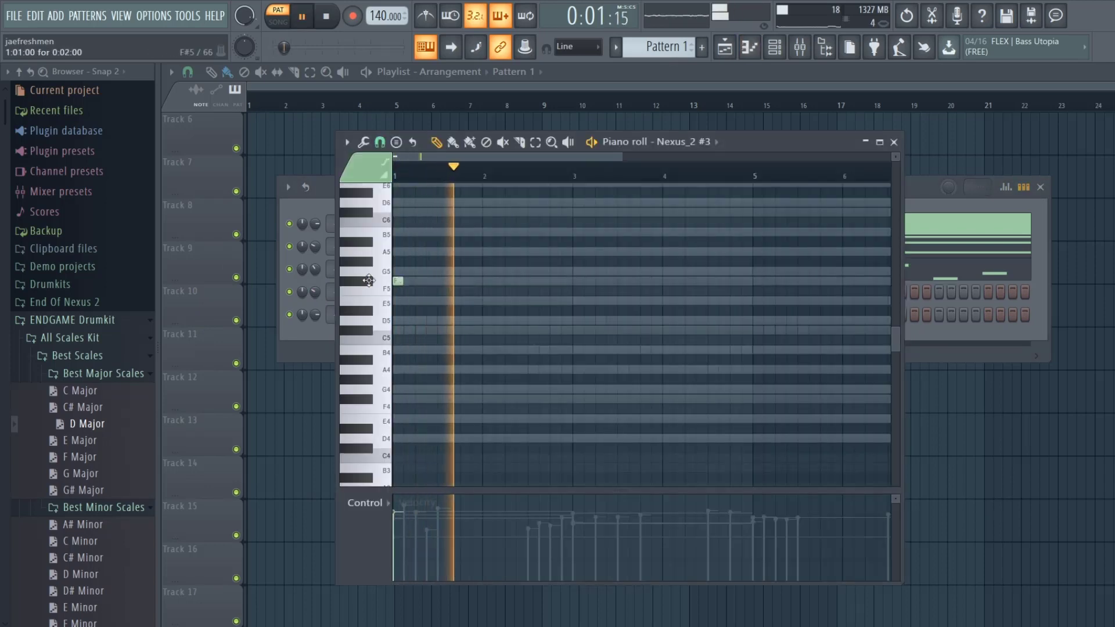
{"action": "left_click", "coordinate": [399, 281]}
{"action": "left_click_drag", "start_coordinate": [406, 281], "coordinate": [478, 284]}
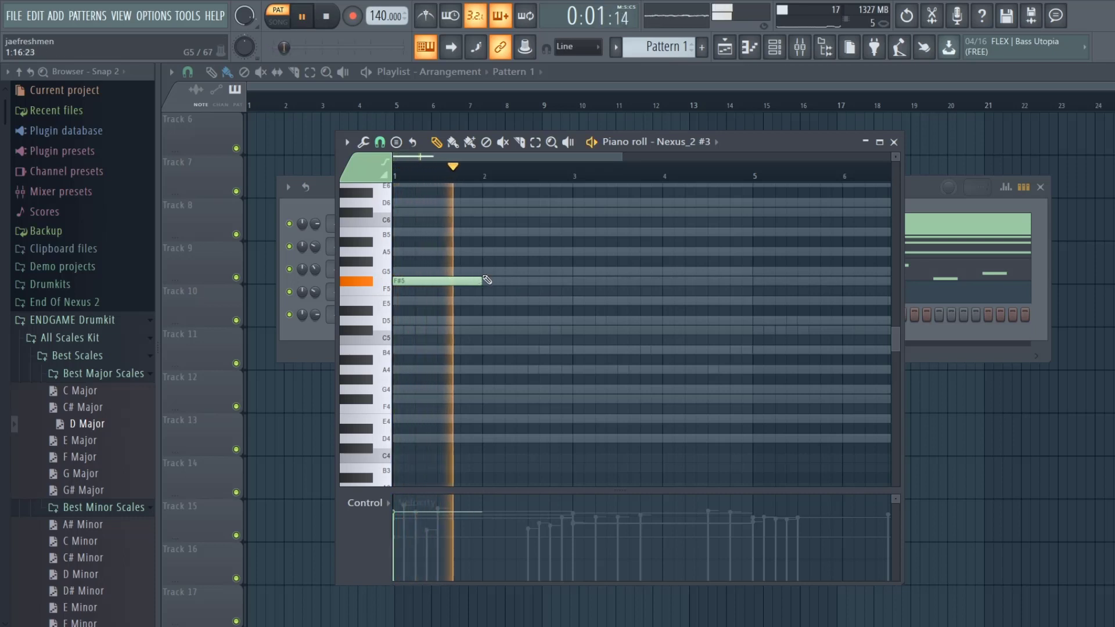
{"action": "left_click", "coordinate": [485, 271]}
{"action": "key", "text": "space"}
{"action": "right_click", "coordinate": [554, 269]}
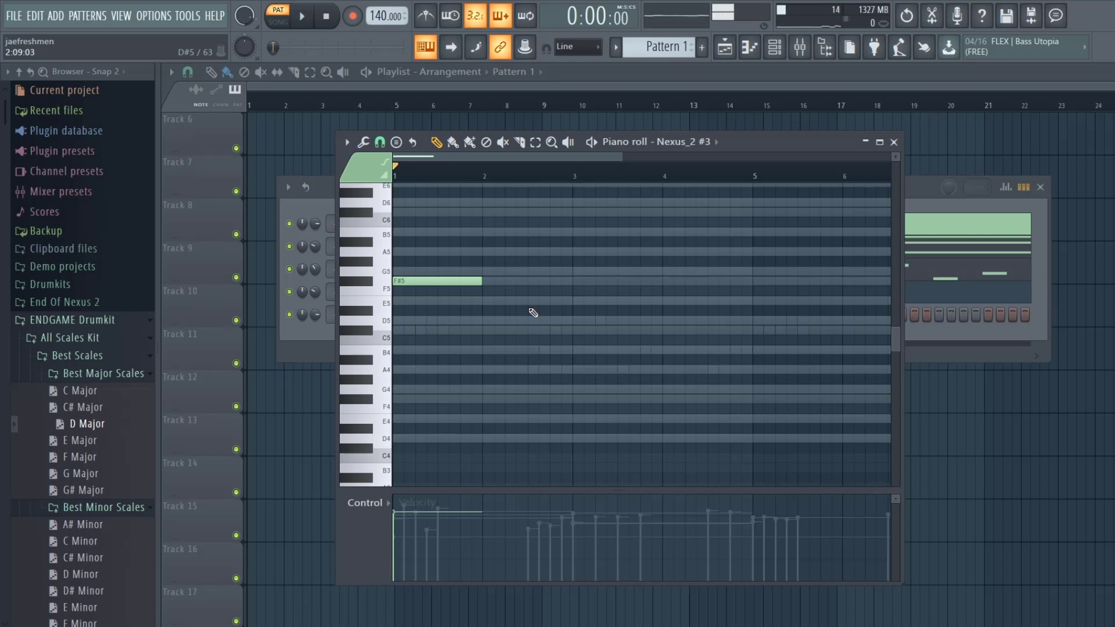
{"action": "key", "text": "space"}
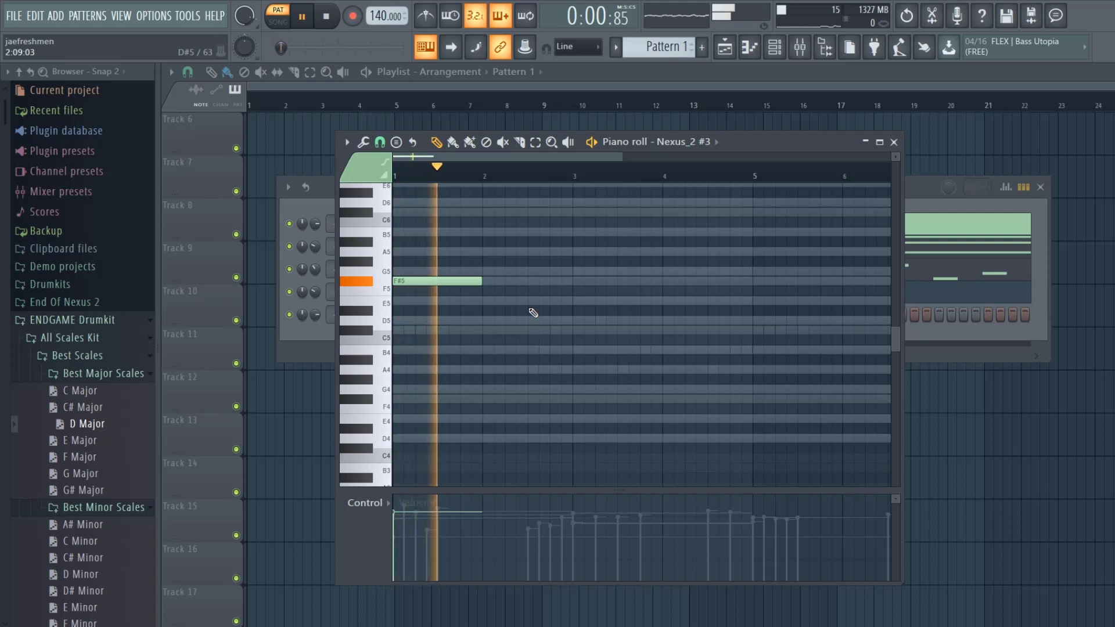
{"action": "key", "text": "space"}
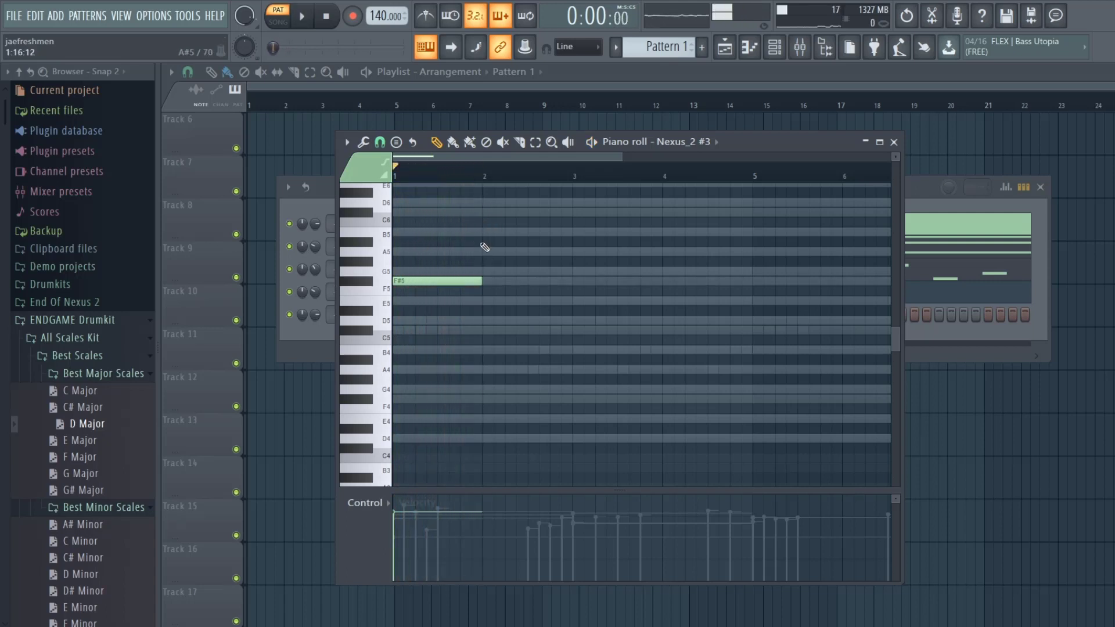
Add F#6 across bar 2 and E6 across bar 3, lowering F#6's velocity to 66%
{"action": "mouse_move", "coordinate": [485, 235]}
{"action": "left_mouse_down"}
{"action": "mouse_move", "coordinate": [475, 193]}
{"action": "mouse_move", "coordinate": [483, 177]}
{"action": "mouse_move", "coordinate": [482, 219]}
{"action": "mouse_move", "coordinate": [482, 196]}
{"action": "left_mouse_up"}
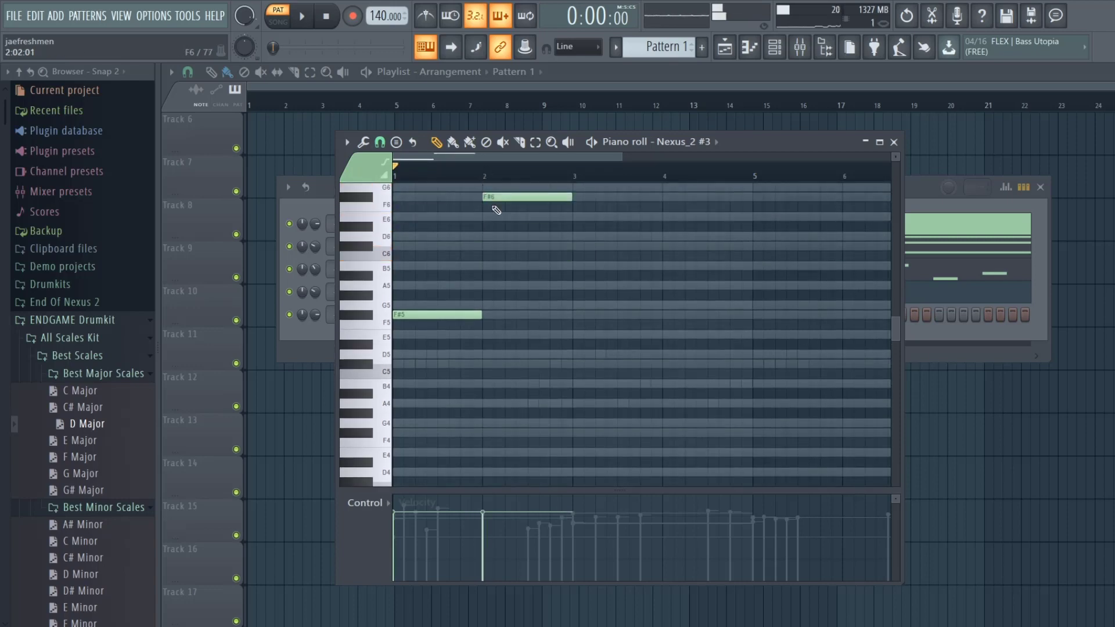
{"action": "left_click_drag", "start_coordinate": [576, 242], "coordinate": [572, 218]}
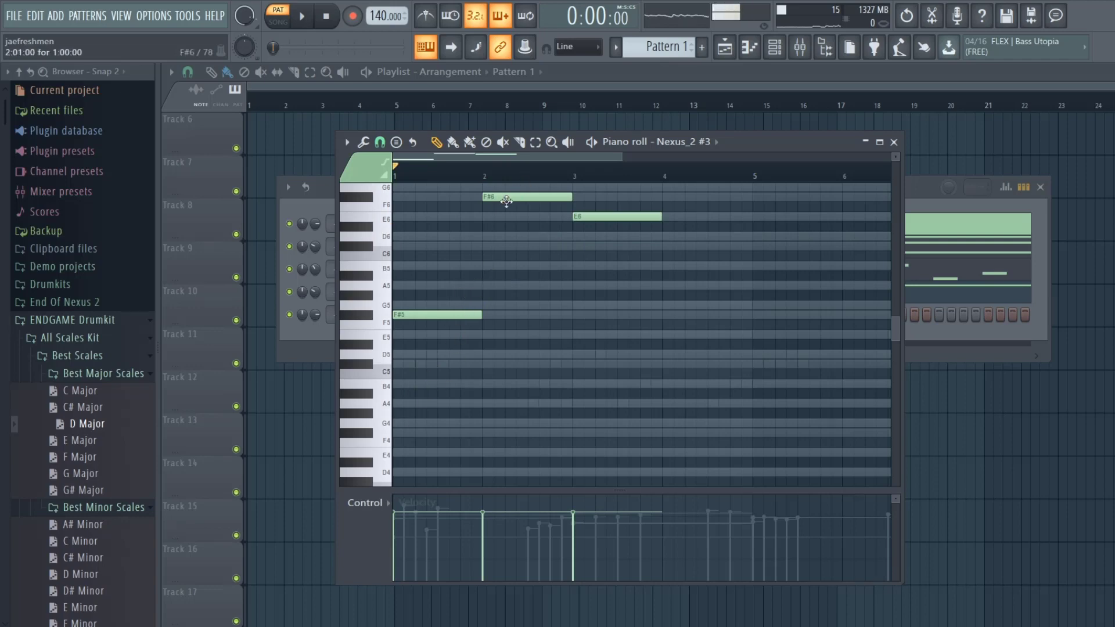
{"action": "left_click", "coordinate": [488, 524]}
{"action": "left_click_drag", "start_coordinate": [491, 527], "coordinate": [491, 530]}
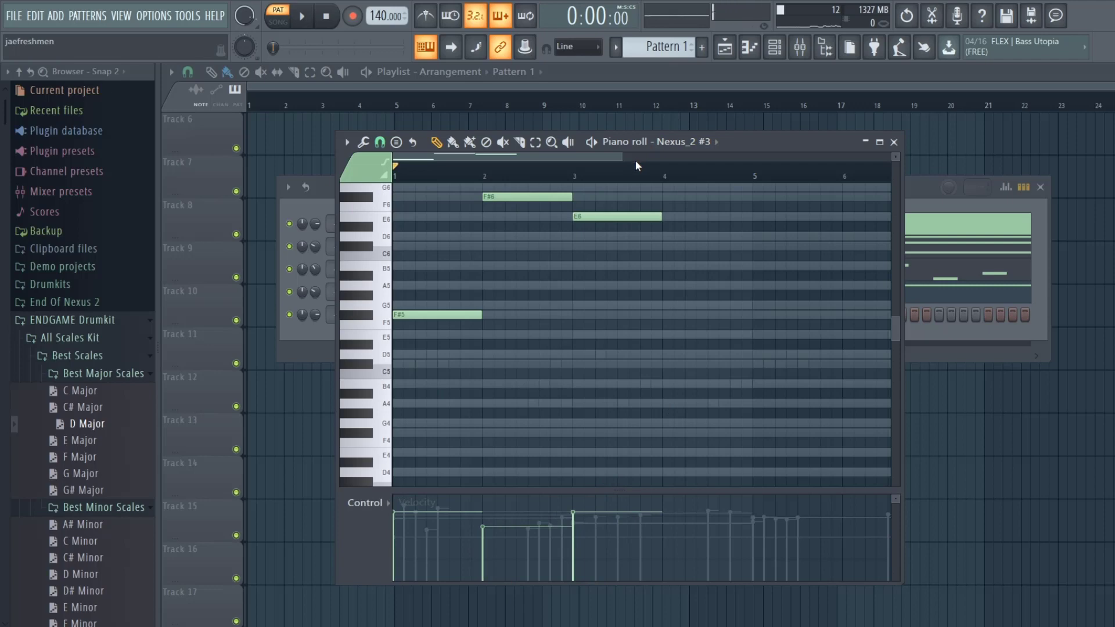
{"action": "left_click_drag", "start_coordinate": [620, 157], "coordinate": [877, 157]}
Replace the long F#6 note with a shorter F#6 and remove the extra E6
{"action": "scroll", "coordinate": [583, 305], "scroll_direction": "up", "scroll_amount": 2}
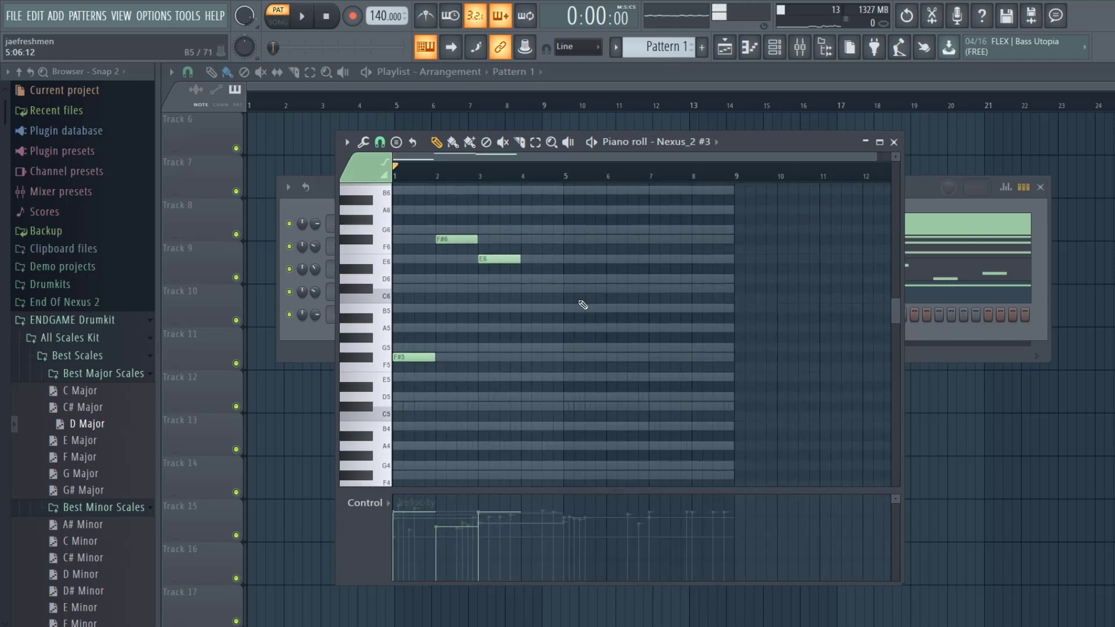
{"action": "scroll", "coordinate": [582, 305], "scroll_direction": "up", "scroll_amount": 1}
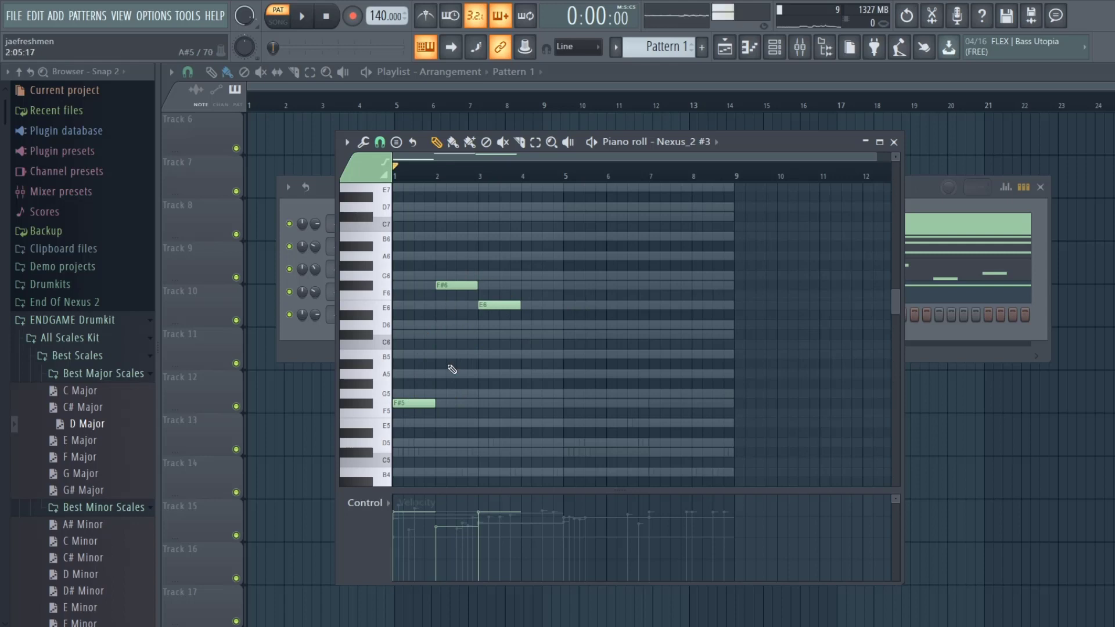
{"action": "key", "text": "space"}
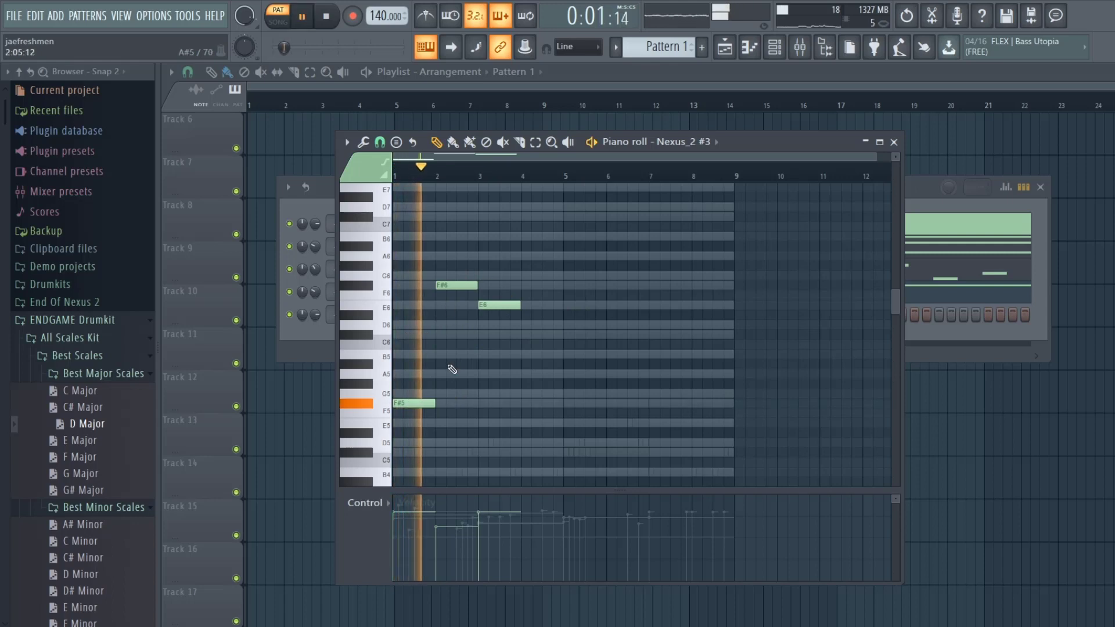
{"action": "key", "text": "space"}
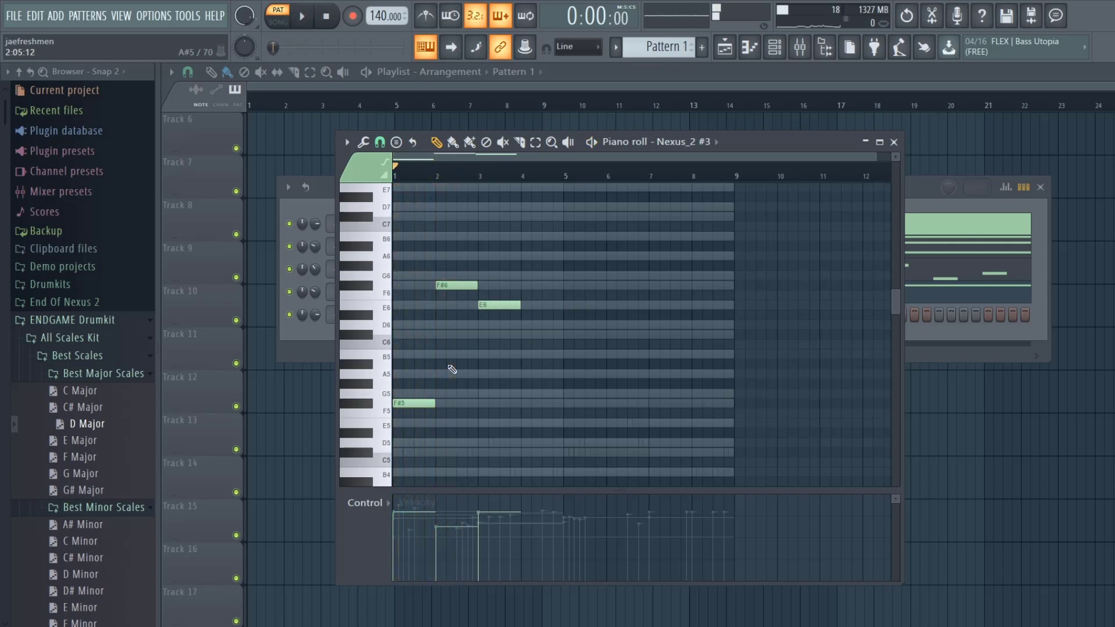
{"action": "mouse_move", "coordinate": [453, 274]}
{"action": "left_mouse_down"}
{"action": "mouse_move", "coordinate": [459, 318]}
{"action": "mouse_move", "coordinate": [458, 304]}
{"action": "mouse_move", "coordinate": [488, 287]}
{"action": "left_mouse_up"}
{"action": "right_click", "coordinate": [494, 304]}
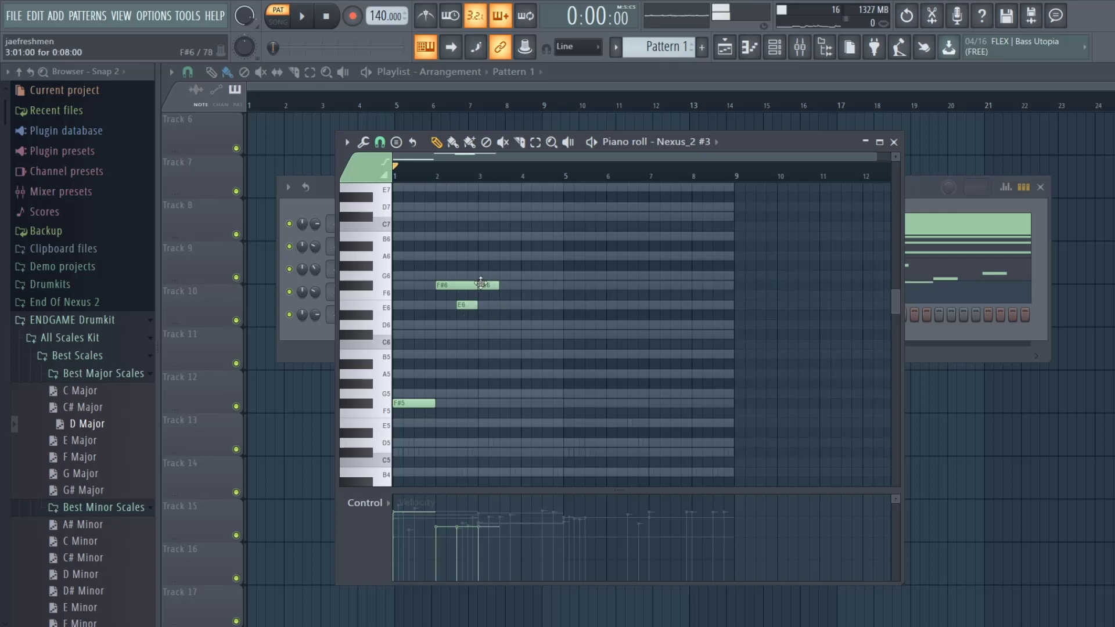
{"action": "right_click", "coordinate": [470, 285]}
{"action": "left_click", "coordinate": [436, 285]}
{"action": "key", "text": "space"}
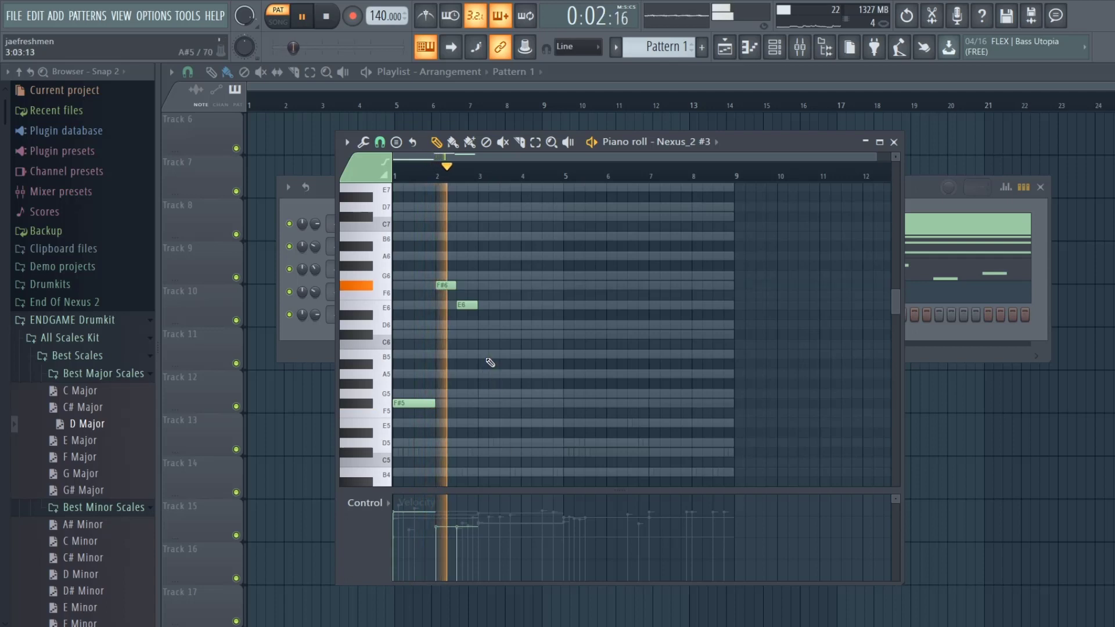
{"action": "key", "text": "space"}
Add C#6 at bar 3 and B5 at bar 4, deleting a stray C#6 note
{"action": "left_click", "coordinate": [478, 335]}
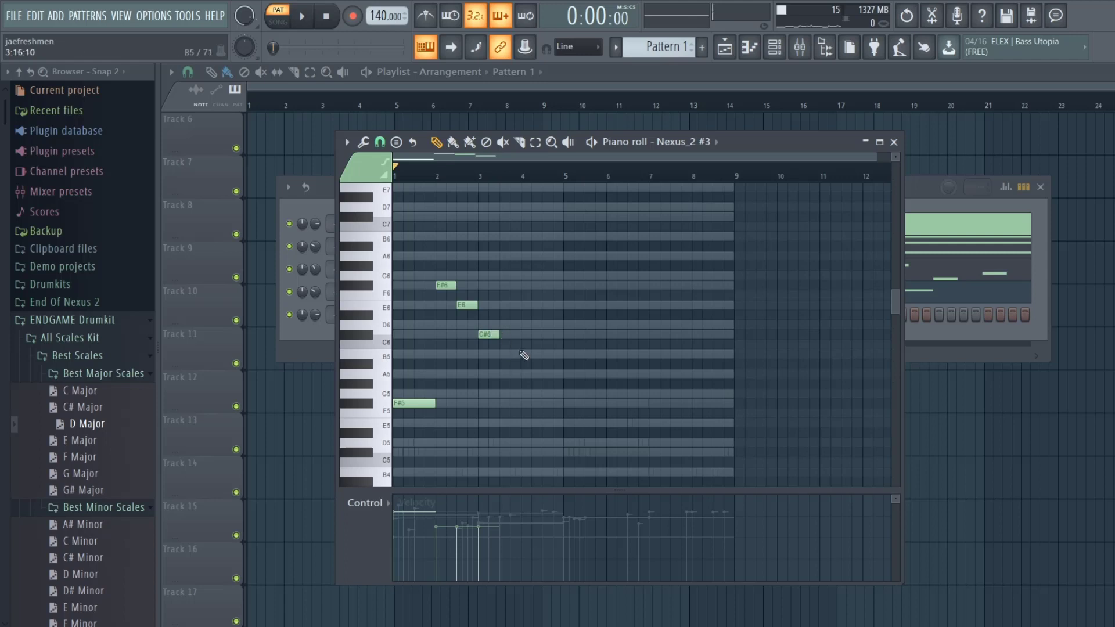
{"action": "left_click", "coordinate": [522, 364]}
{"action": "mouse_move", "coordinate": [522, 352]}
{"action": "left_mouse_down"}
{"action": "mouse_move", "coordinate": [546, 331]}
{"action": "mouse_move", "coordinate": [520, 334]}
{"action": "left_mouse_up"}
{"action": "key", "text": "space"}
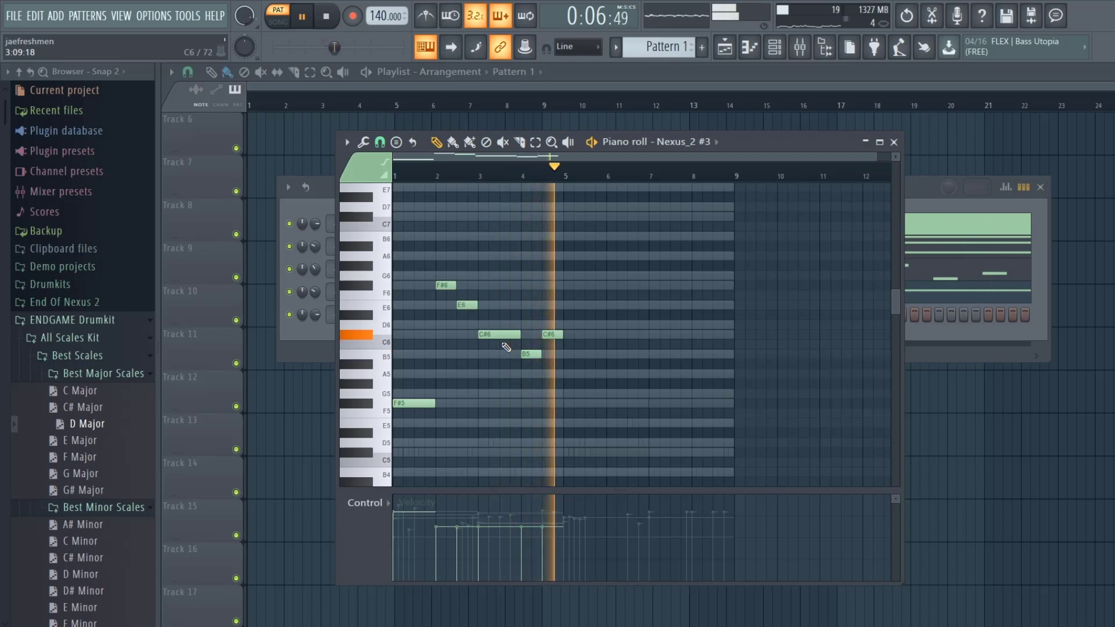
{"action": "key", "text": "space"}
{"action": "right_click", "coordinate": [545, 337]}
Stretch B5 to end at bar 5 and duplicate the whole phrase into bars 5–9
{"action": "left_click_drag", "start_coordinate": [540, 354], "coordinate": [564, 355]}
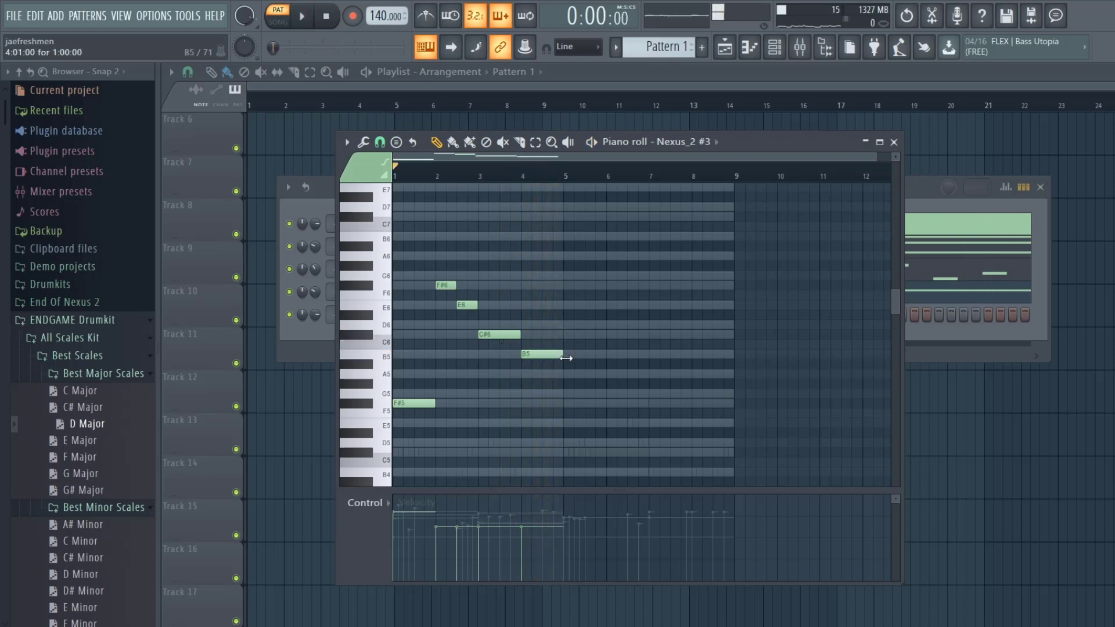
{"action": "key", "text": "ctrl+a"}
{"action": "key", "text": "ctrl+b"}
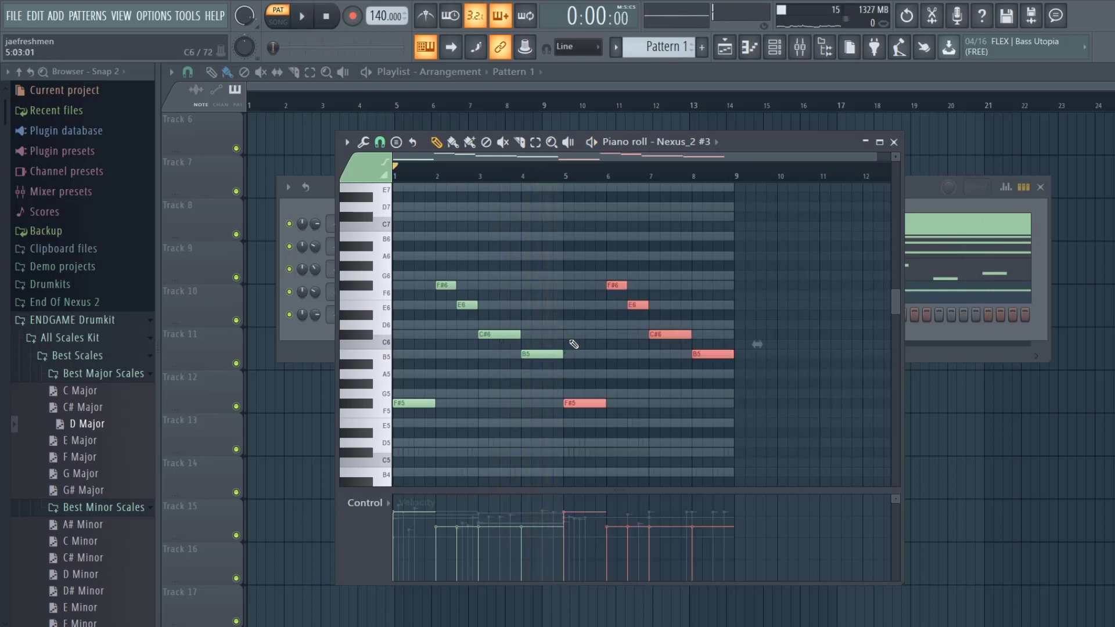
{"action": "key", "text": "ctrl+d"}
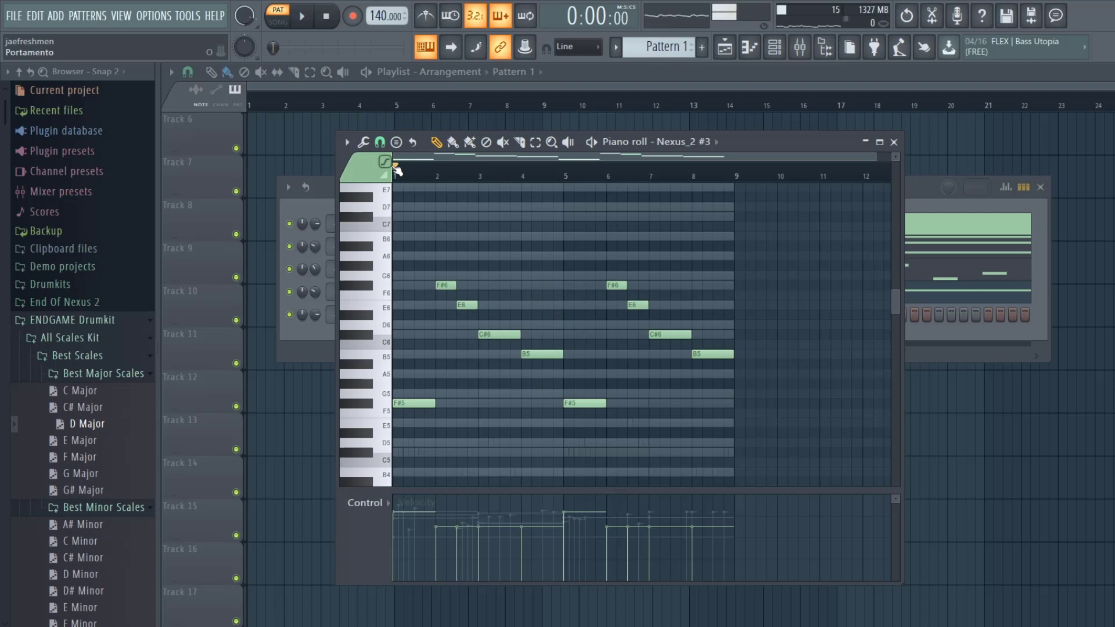
{"action": "key", "text": "space"}
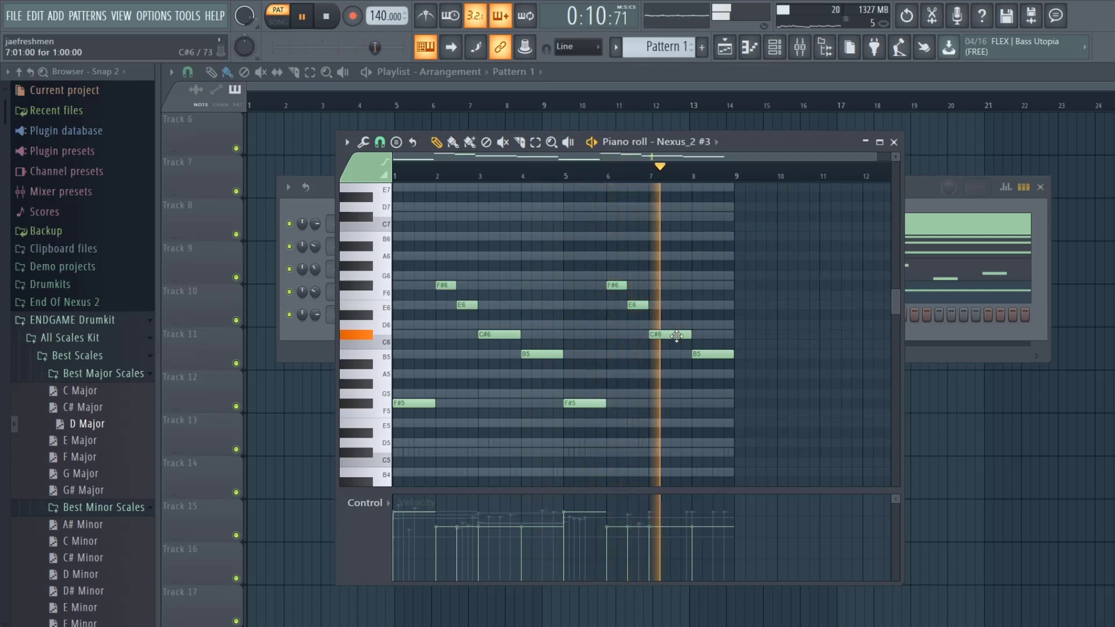
{"action": "key", "text": "space"}
Change the copied bar 7 note to B5 and the bar 8 note to C#6
{"action": "left_click_drag", "start_coordinate": [676, 335], "coordinate": [717, 386]}
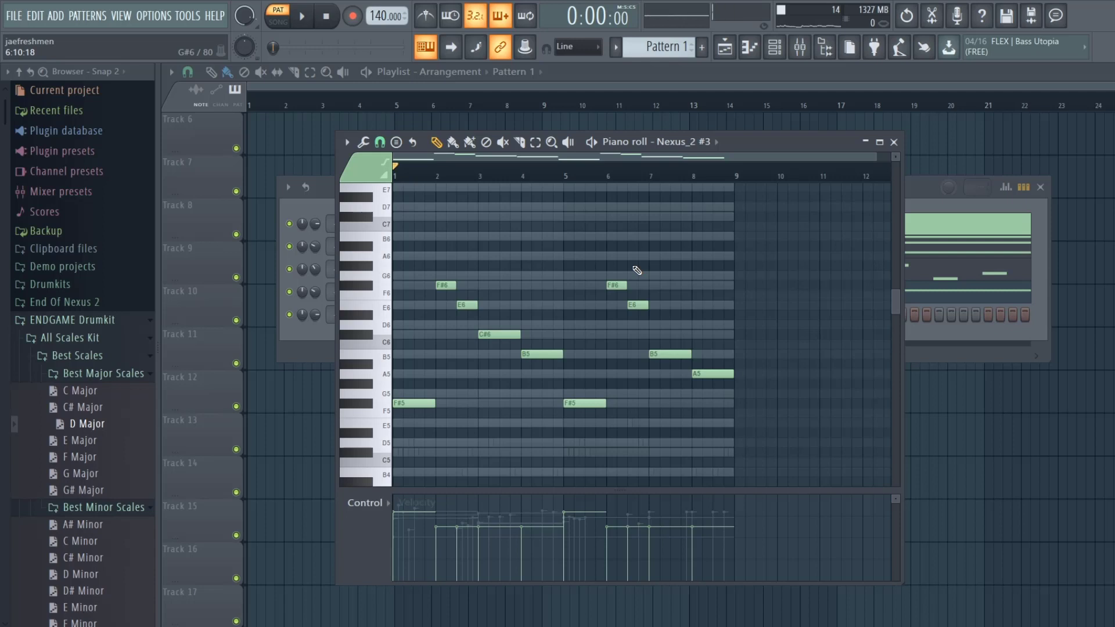
{"action": "key", "text": "space"}
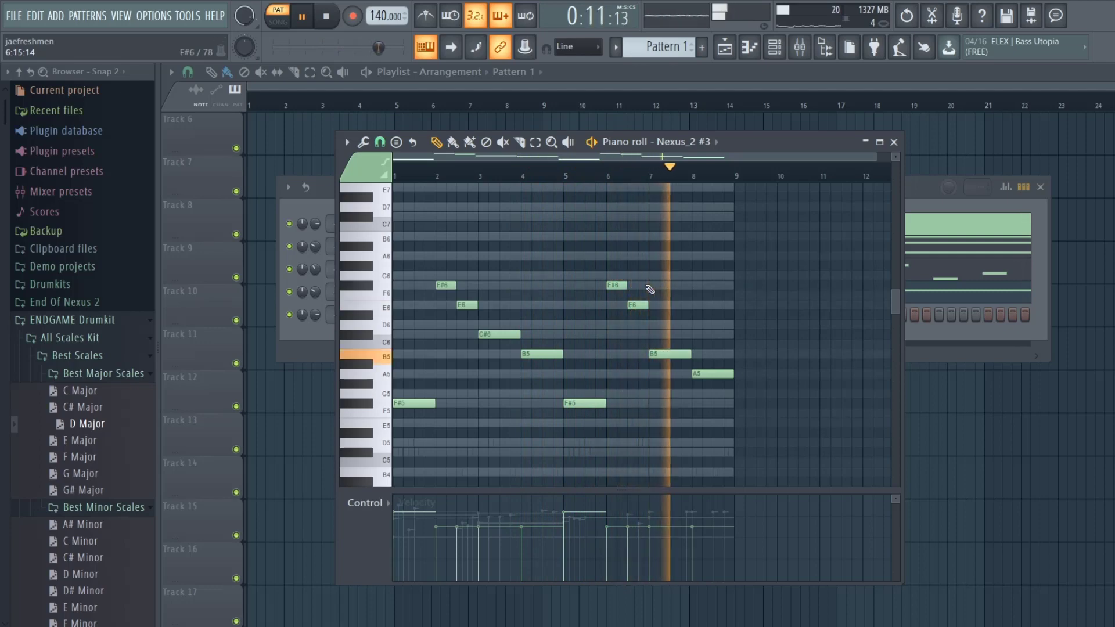
{"action": "key", "text": "space"}
{"action": "left_click_drag", "start_coordinate": [700, 374], "coordinate": [702, 332]}
{"action": "key", "text": "space"}
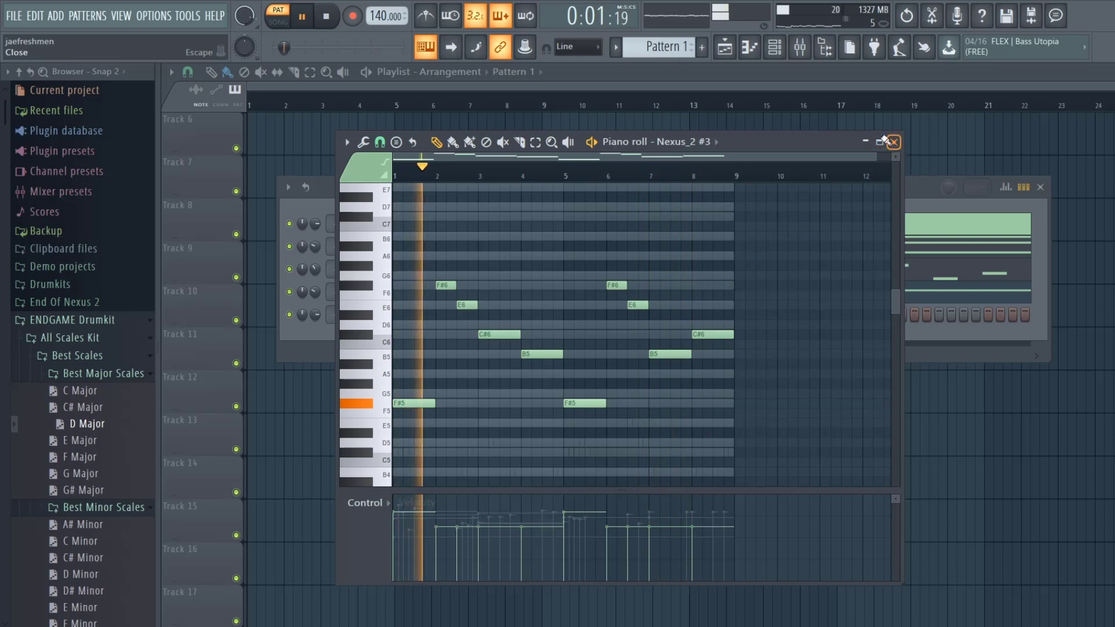
{"action": "key", "text": "space"}
{"action": "key", "text": "F7"}
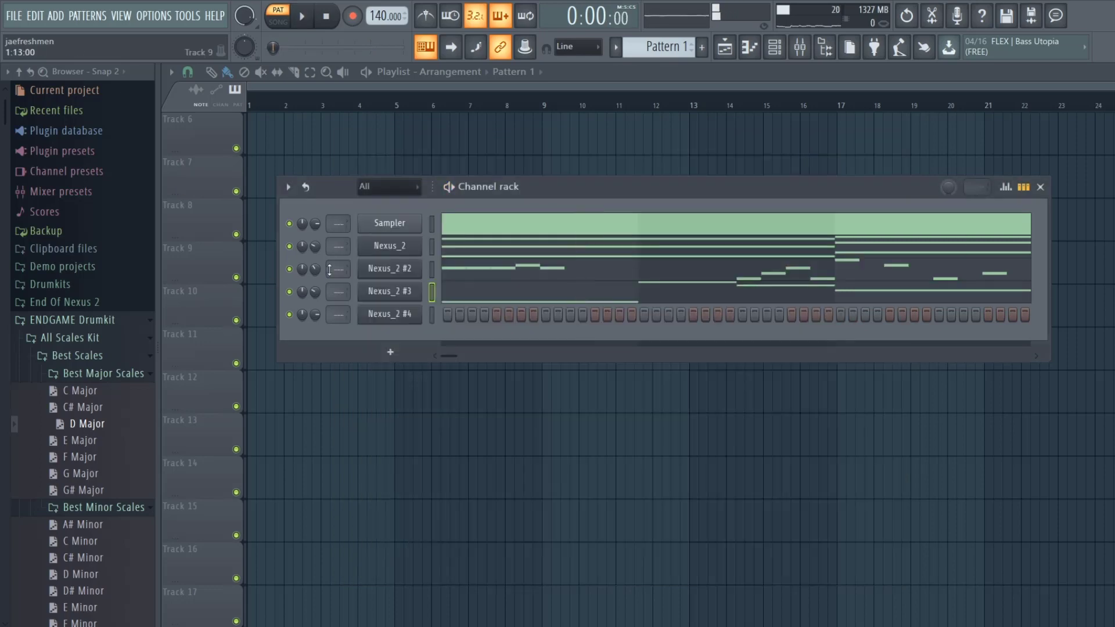
Open Nexus_2 #3 and browse to the XP Hlw3 Guitars preset category
{"action": "left_click", "coordinate": [395, 288]}
{"action": "scroll", "coordinate": [518, 300], "scroll_direction": "down", "scroll_amount": 5}
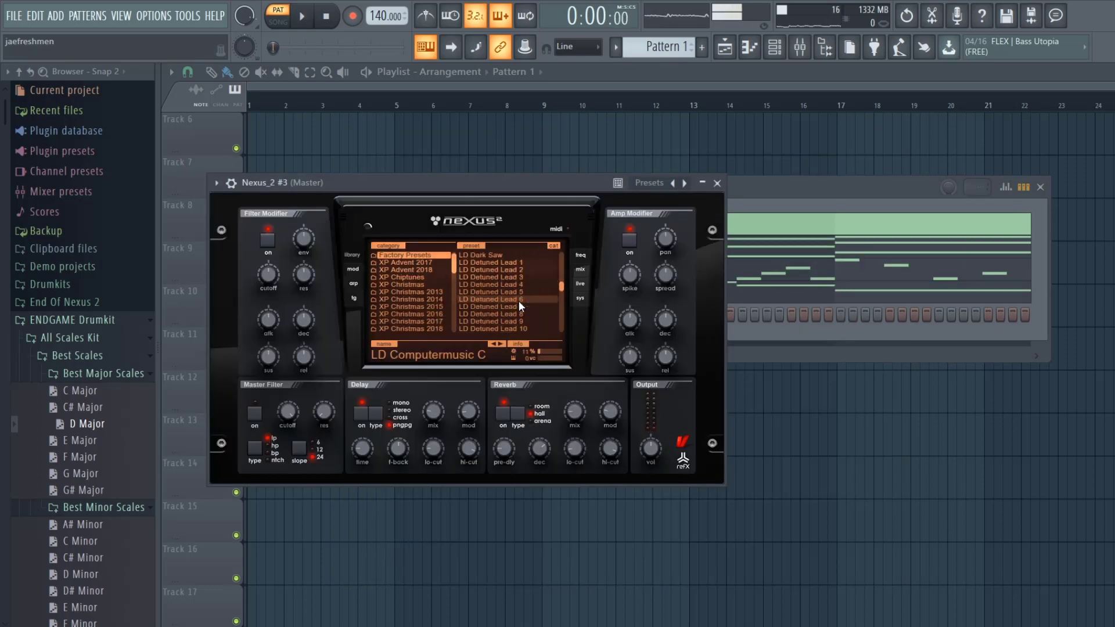
{"action": "scroll", "coordinate": [406, 307], "scroll_direction": "down", "scroll_amount": 10}
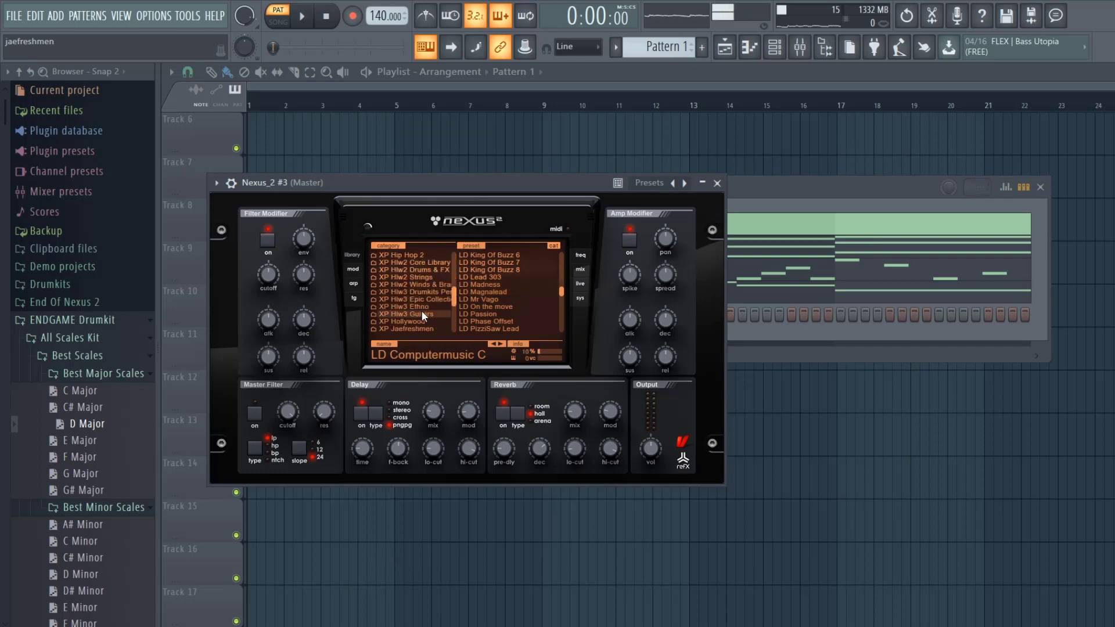
{"action": "scroll", "coordinate": [425, 293], "scroll_direction": "up", "scroll_amount": 5}
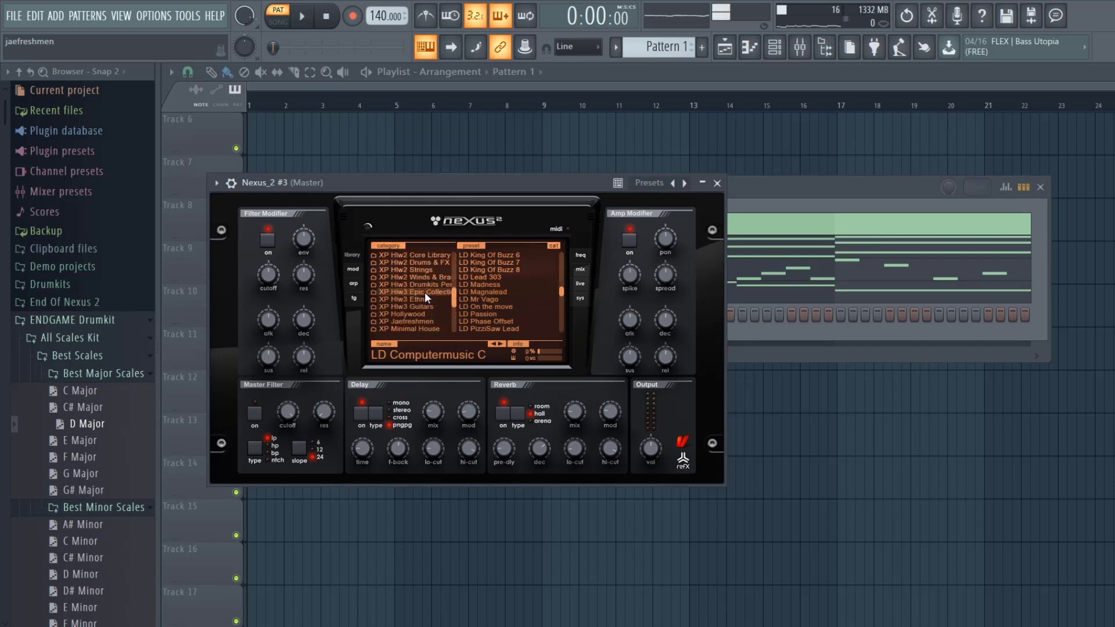
{"action": "scroll", "coordinate": [427, 297], "scroll_direction": "down", "scroll_amount": 3}
{"action": "left_click", "coordinate": [433, 308]}
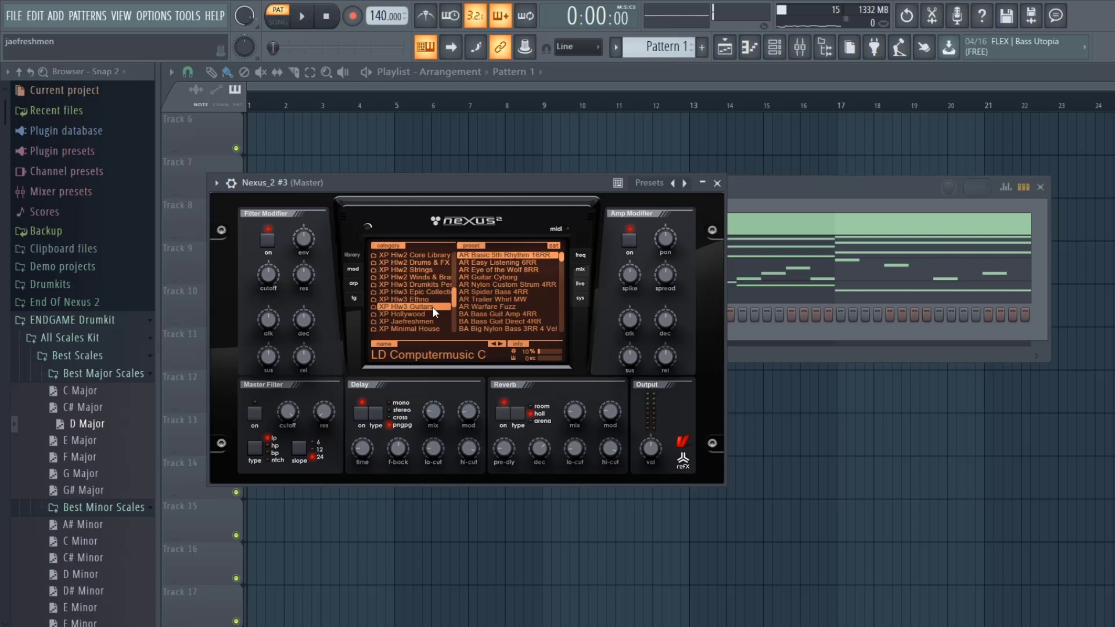
Audition guitar presets and settle on GT AC3 Strt Electric 2Vel
{"action": "scroll", "coordinate": [509, 301], "scroll_direction": "down", "scroll_amount": 12}
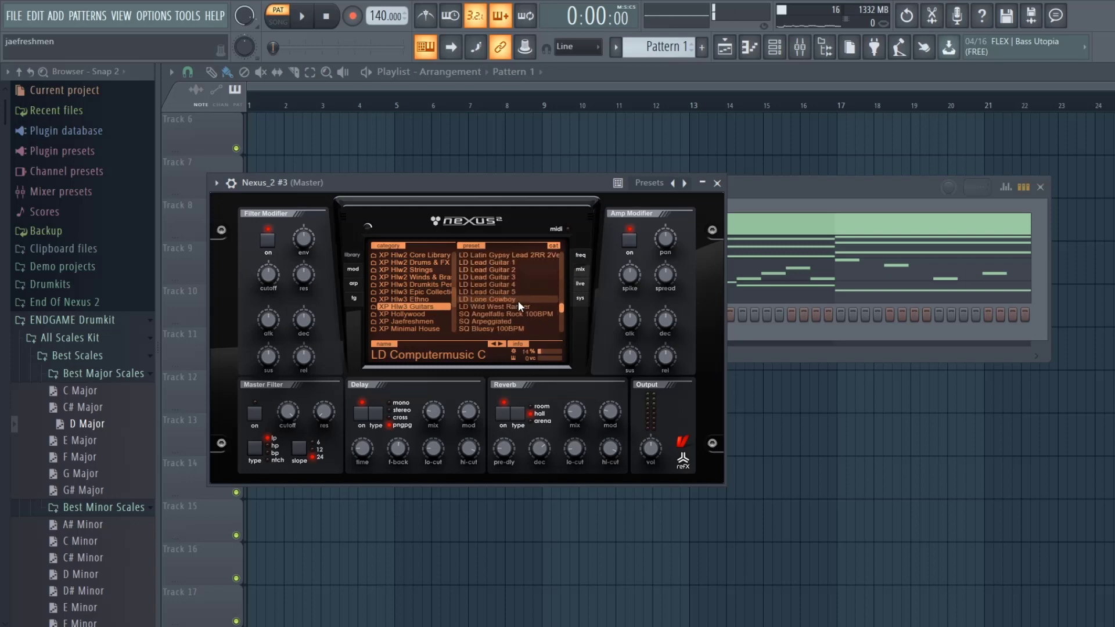
{"action": "scroll", "coordinate": [520, 296], "scroll_direction": "up", "scroll_amount": 6}
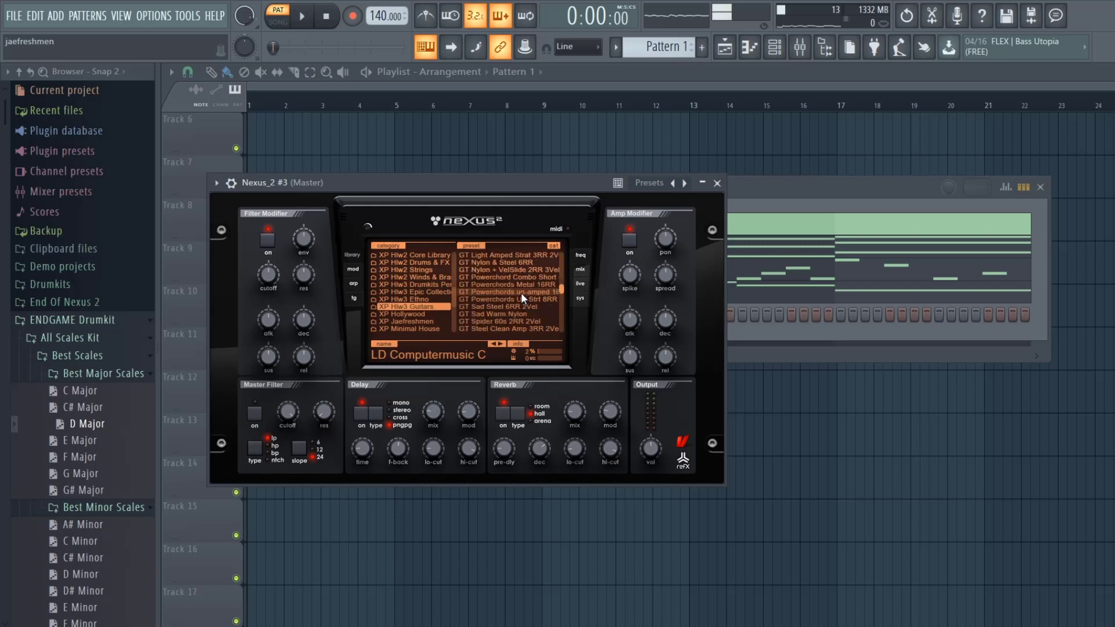
{"action": "scroll", "coordinate": [520, 293], "scroll_direction": "up", "scroll_amount": 3}
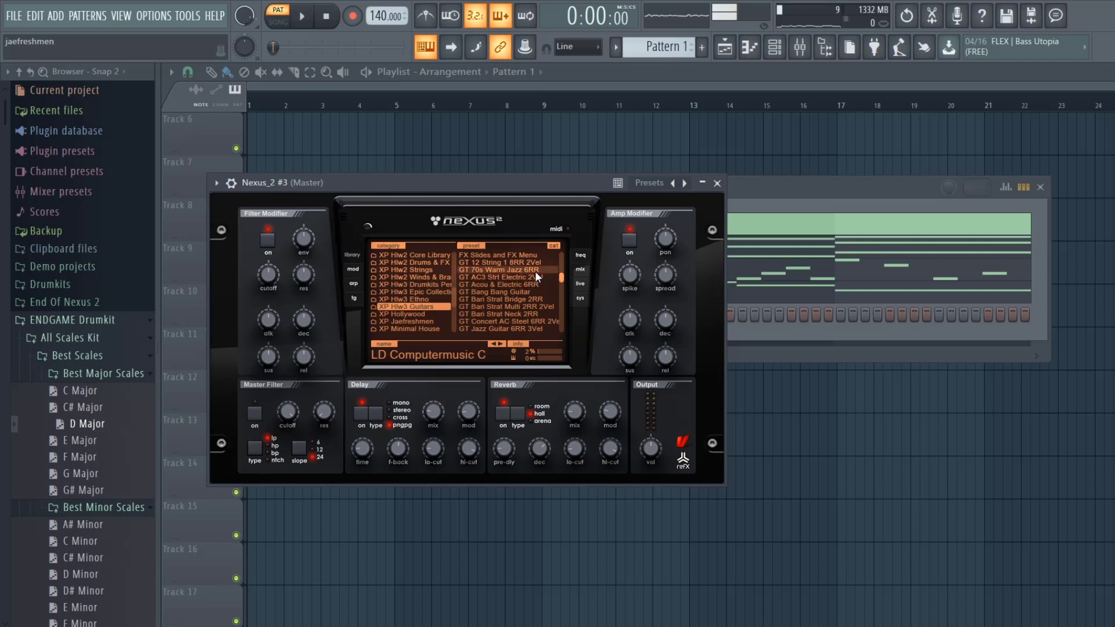
{"action": "left_click", "coordinate": [529, 263]}
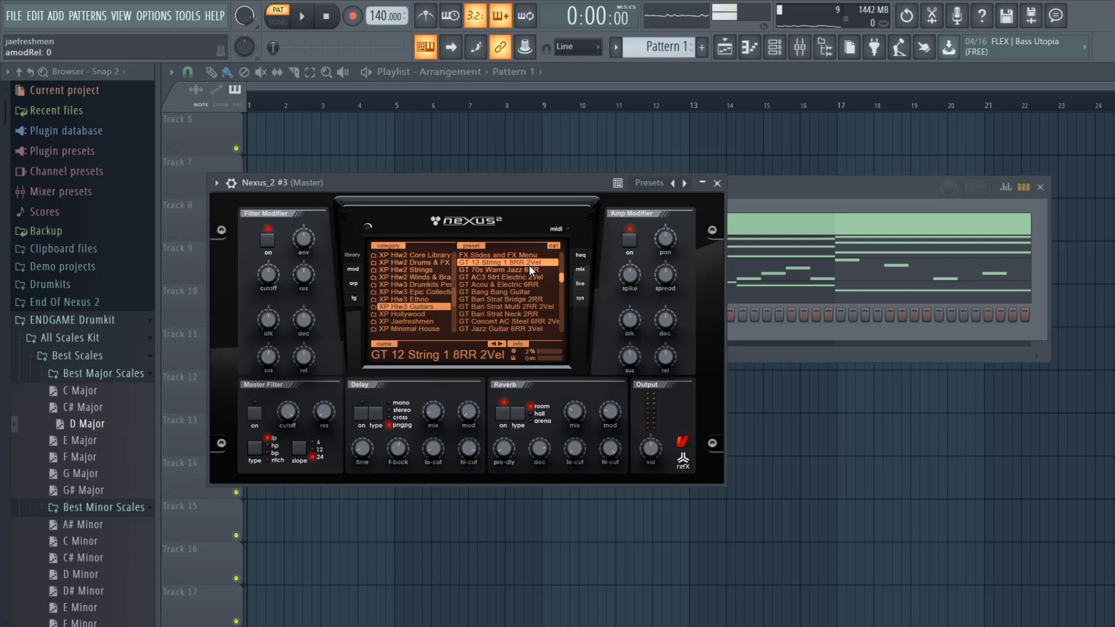
{"action": "left_click", "coordinate": [528, 269]}
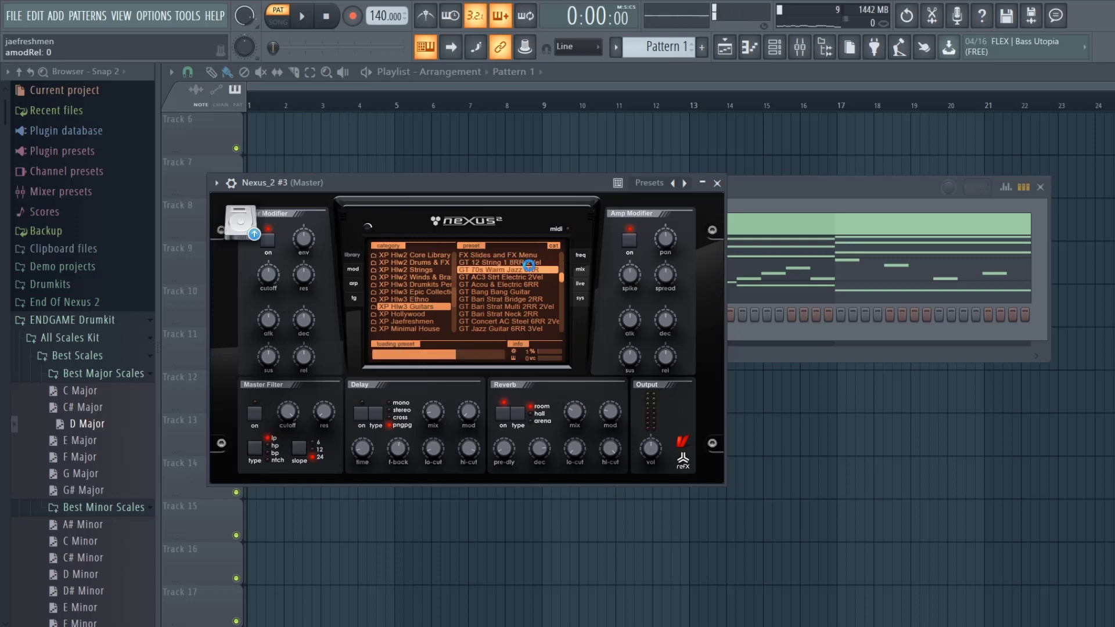
{"action": "key", "text": "space"}
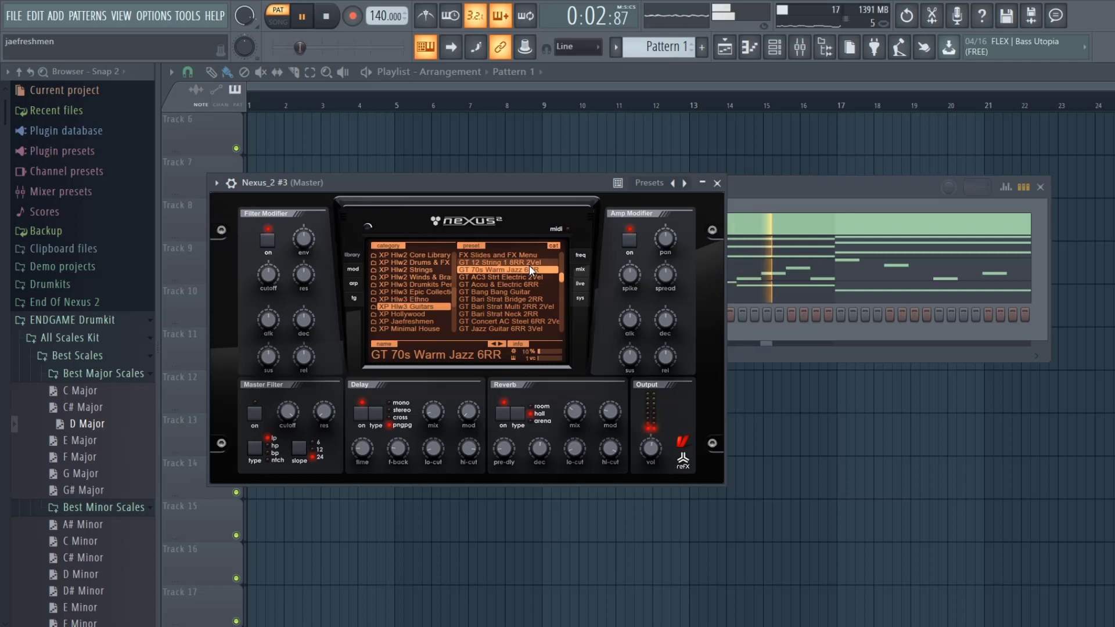
{"action": "key", "text": "Down"}
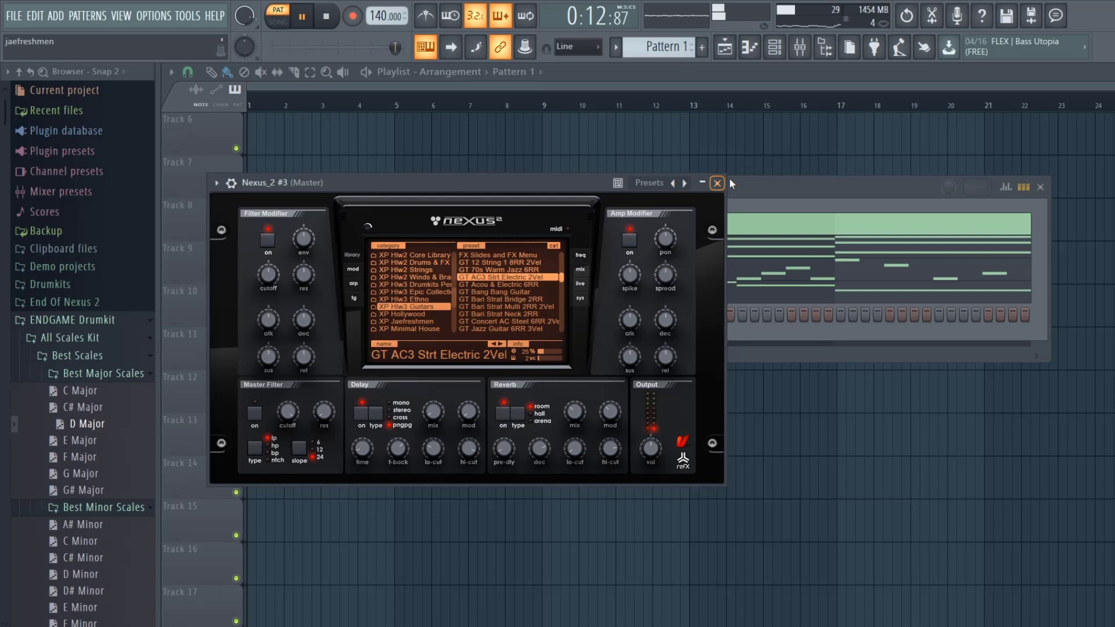
{"action": "key", "text": "F6"}
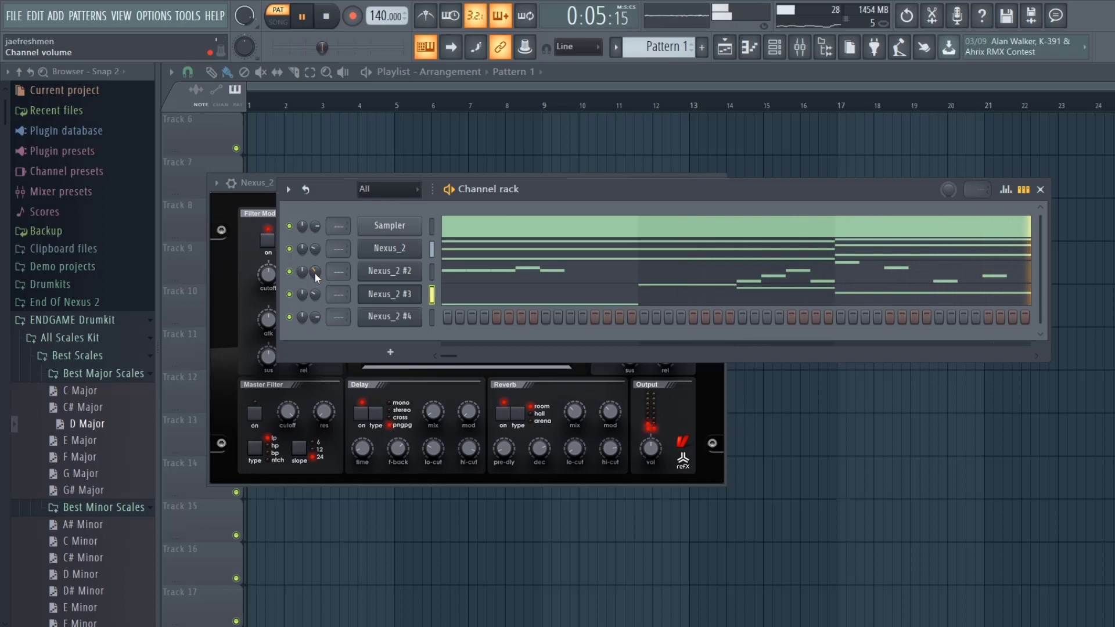
Play the pattern, briefly muting Nexus_2 and Nexus_2 #2 to compare the parts
{"action": "key", "text": "space"}
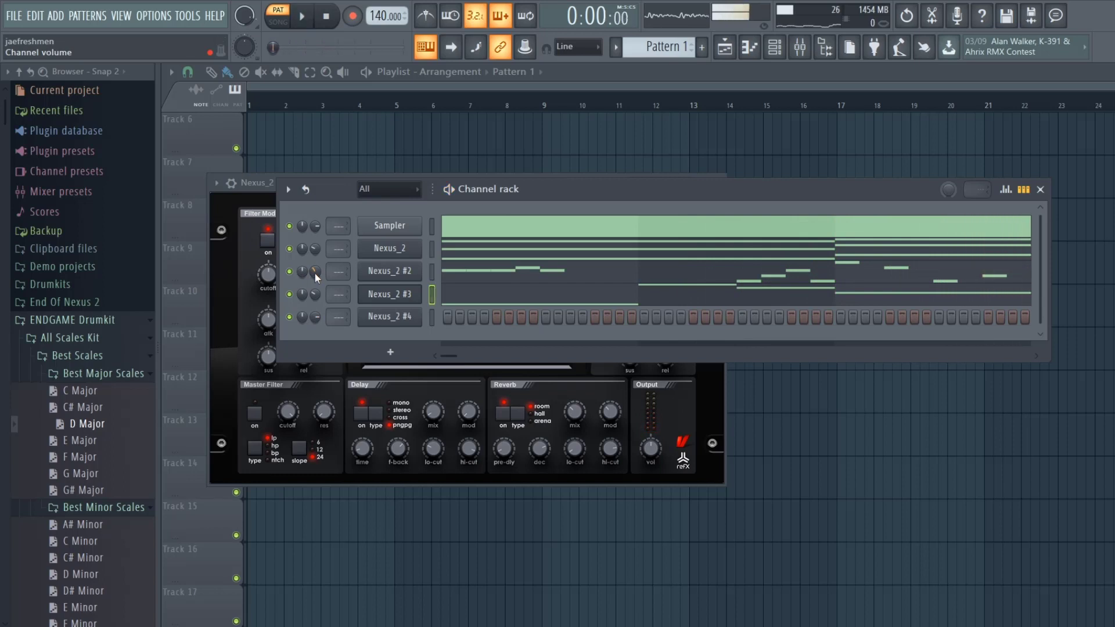
{"action": "key", "text": "space"}
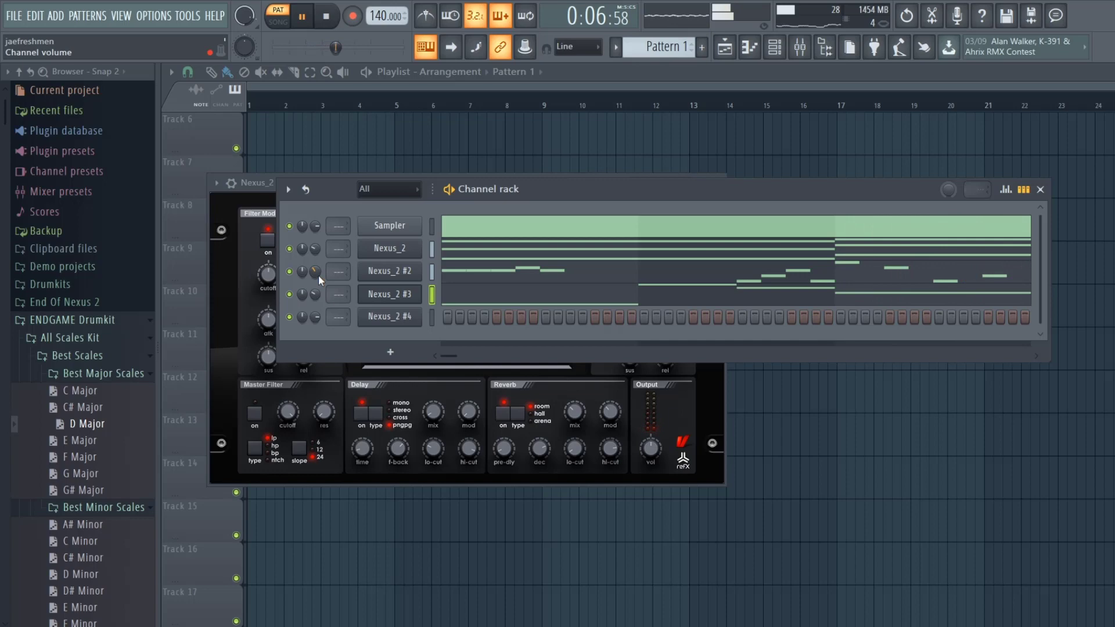
{"action": "left_click", "coordinate": [289, 271]}
{"action": "key", "text": "space"}
{"action": "left_click", "coordinate": [289, 249]}
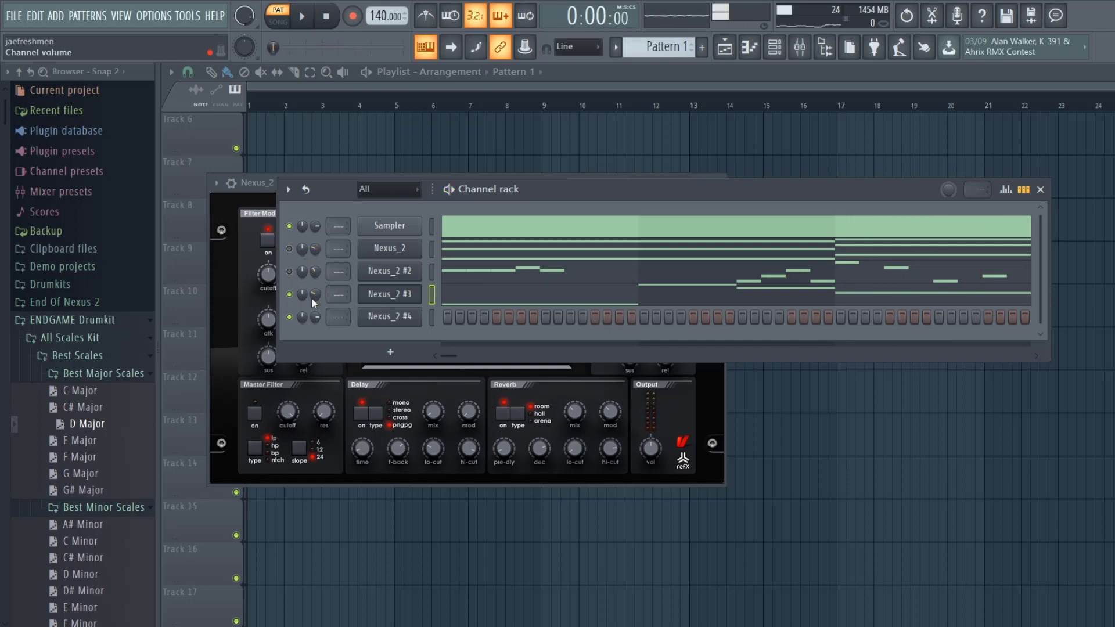
{"action": "left_click", "coordinate": [289, 272]}
Rebalance the Nexus_2 #2 channel volume while listening back, then stop playback
{"action": "key", "text": "space"}
{"action": "left_click_drag", "start_coordinate": [319, 271], "coordinate": [319, 299]}
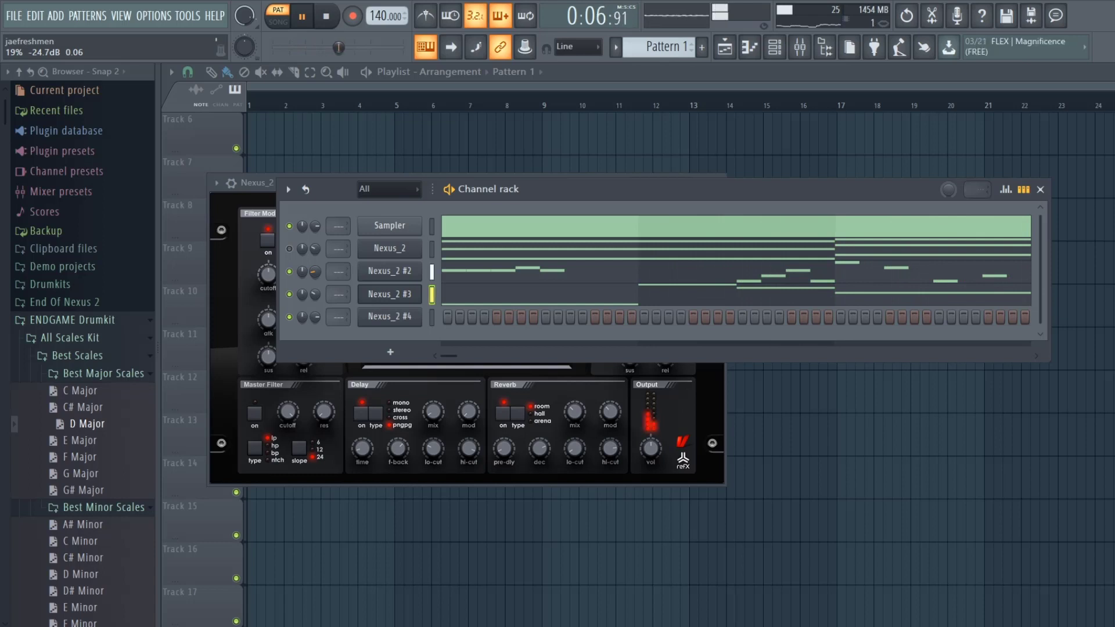
{"action": "left_click_drag", "start_coordinate": [319, 299], "coordinate": [319, 220]}
{"action": "key", "text": "space"}
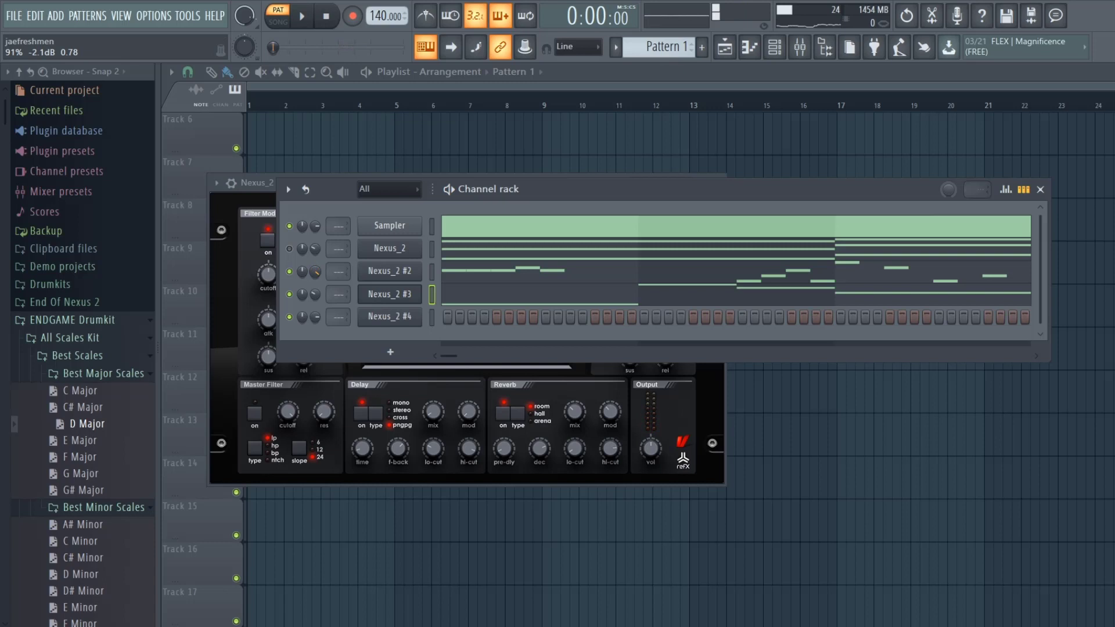
{"action": "key", "text": "space"}
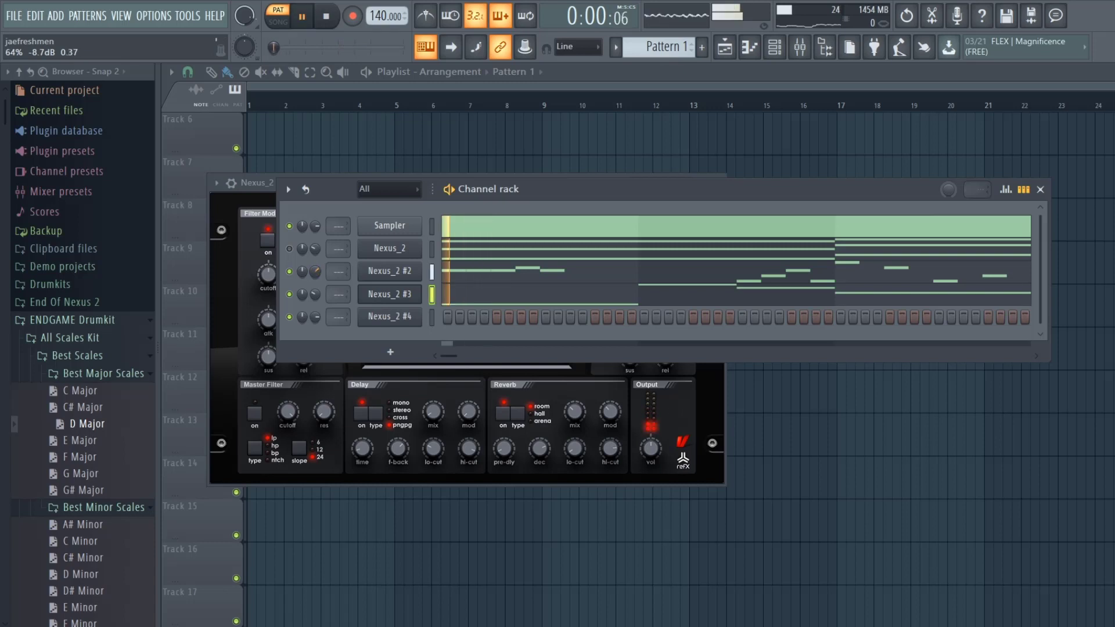
{"action": "key", "text": "space"}
{"action": "key", "text": "space"}
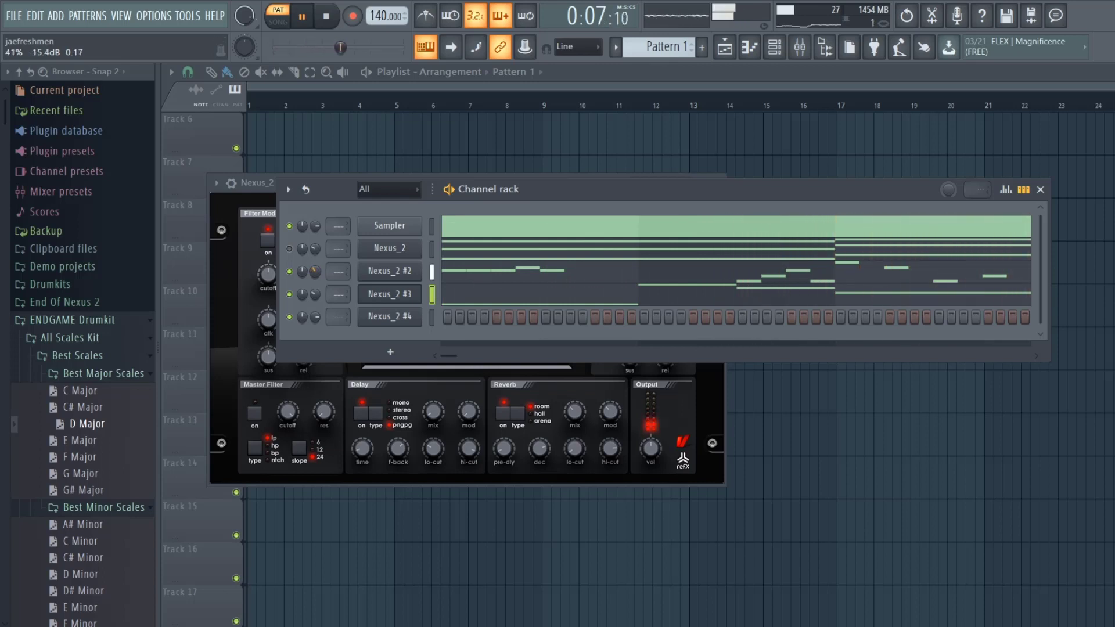
{"action": "key", "text": "space"}
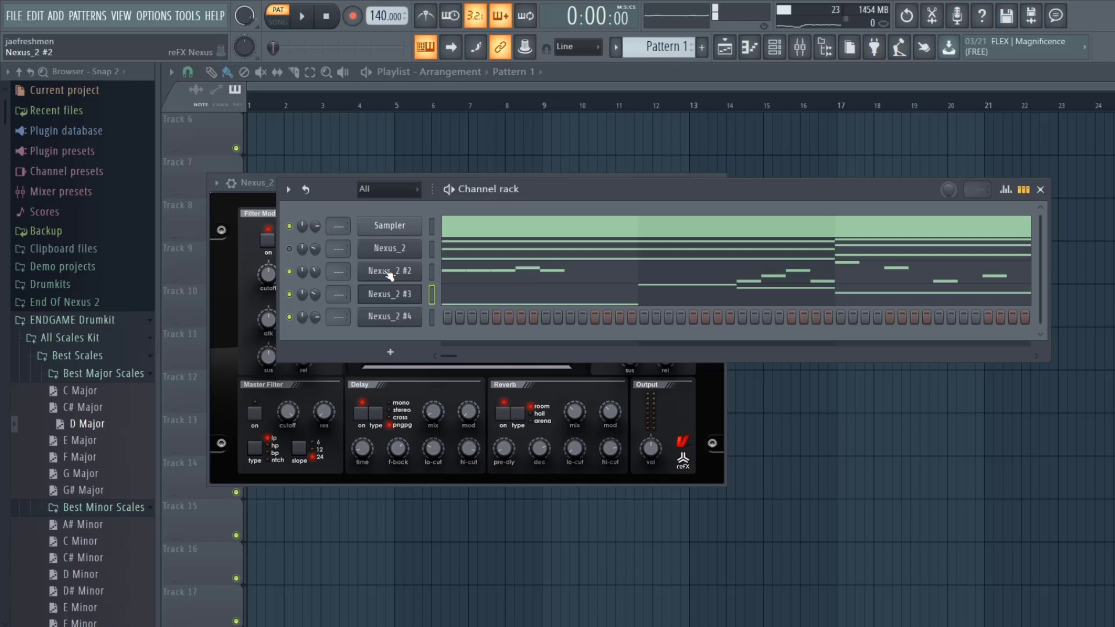
Raise Nexus_2 #2's reverb mix to about 73 and lower its reverb low-cut
{"action": "left_click", "coordinate": [388, 273]}
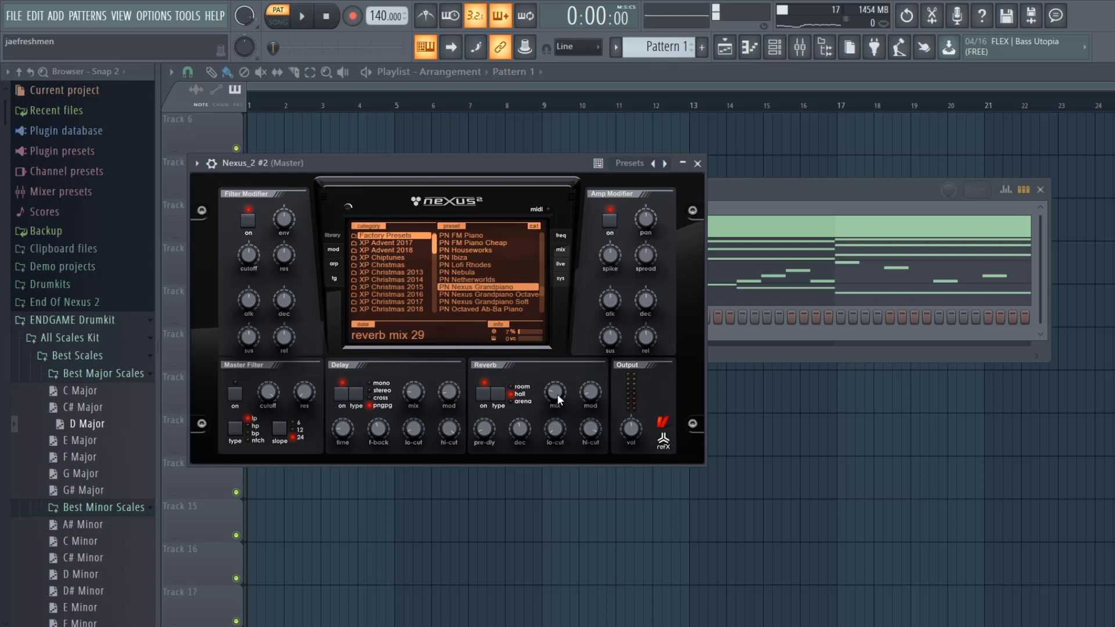
{"action": "left_click_drag", "start_coordinate": [558, 396], "coordinate": [522, 362]}
{"action": "key", "text": "space"}
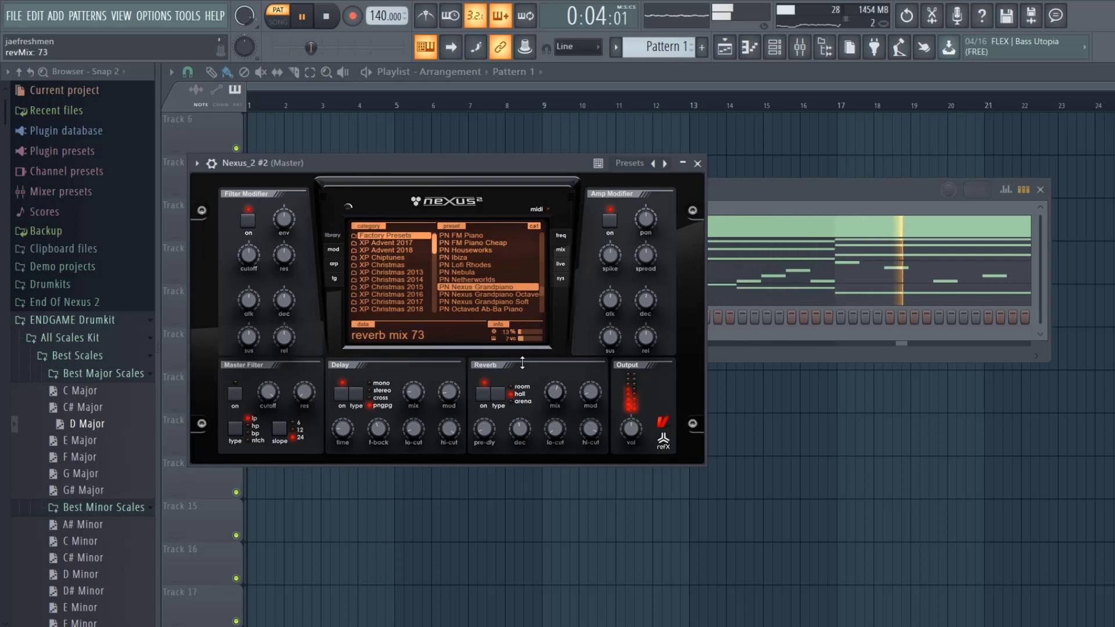
{"action": "left_click", "coordinate": [697, 163]}
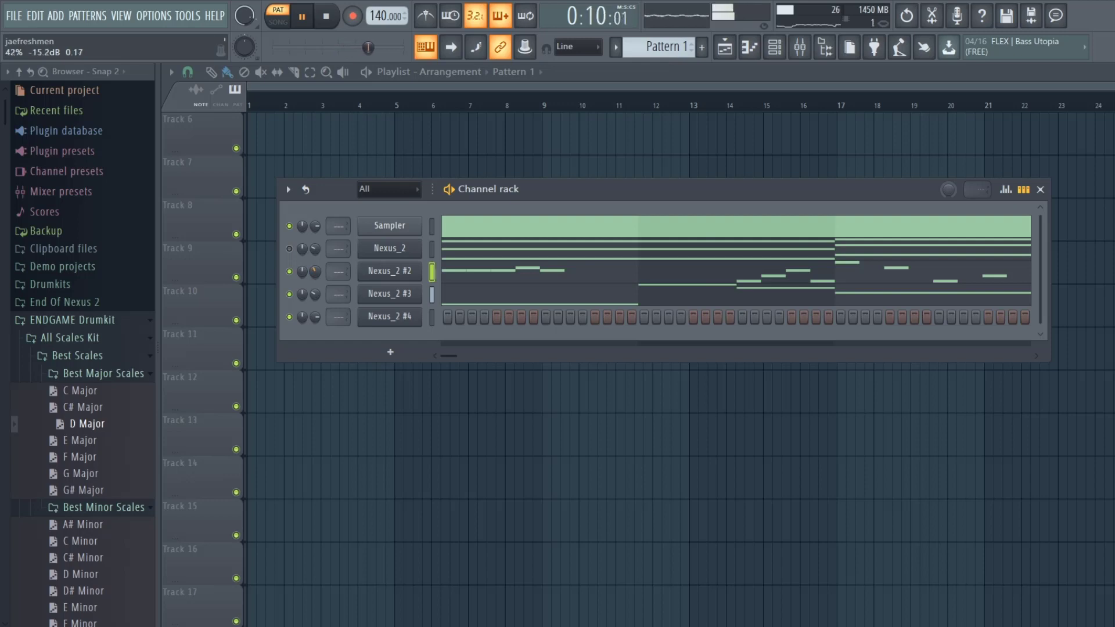
{"action": "key", "text": "space"}
{"action": "left_click", "coordinate": [389, 271]}
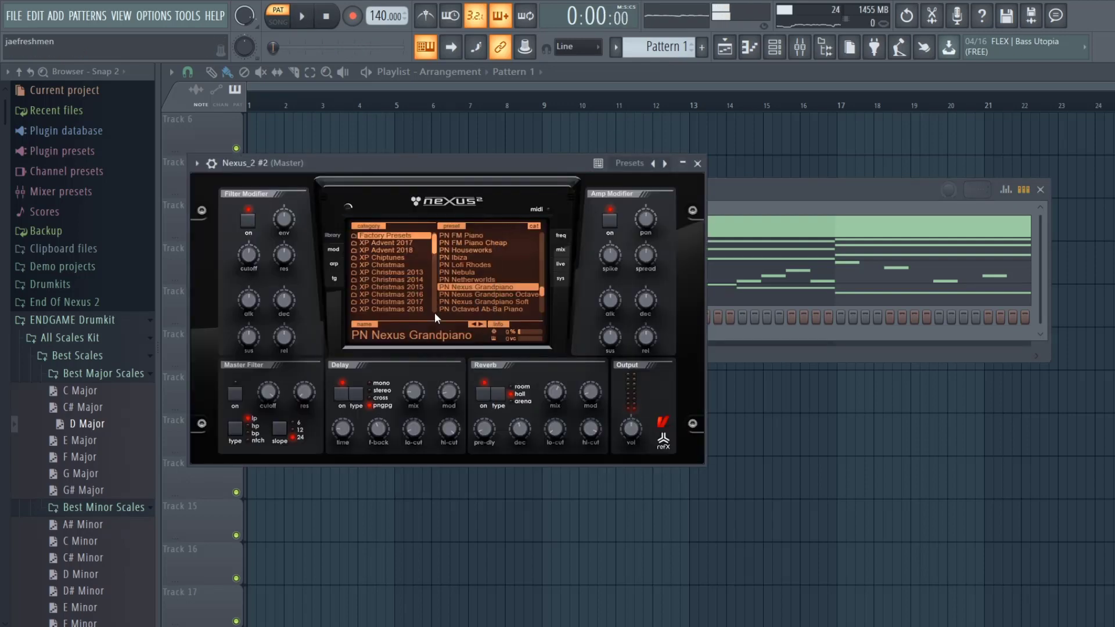
{"action": "key", "text": "space"}
{"action": "left_click_drag", "start_coordinate": [554, 429], "coordinate": [555, 418]}
{"action": "left_click_drag", "start_coordinate": [445, 385], "coordinate": [399, 392]}
Turn down the Nexus_2 #2 and Nexus_2 channel volumes in the Channel rack, auditioning the balance
{"action": "left_click", "coordinate": [741, 204]}
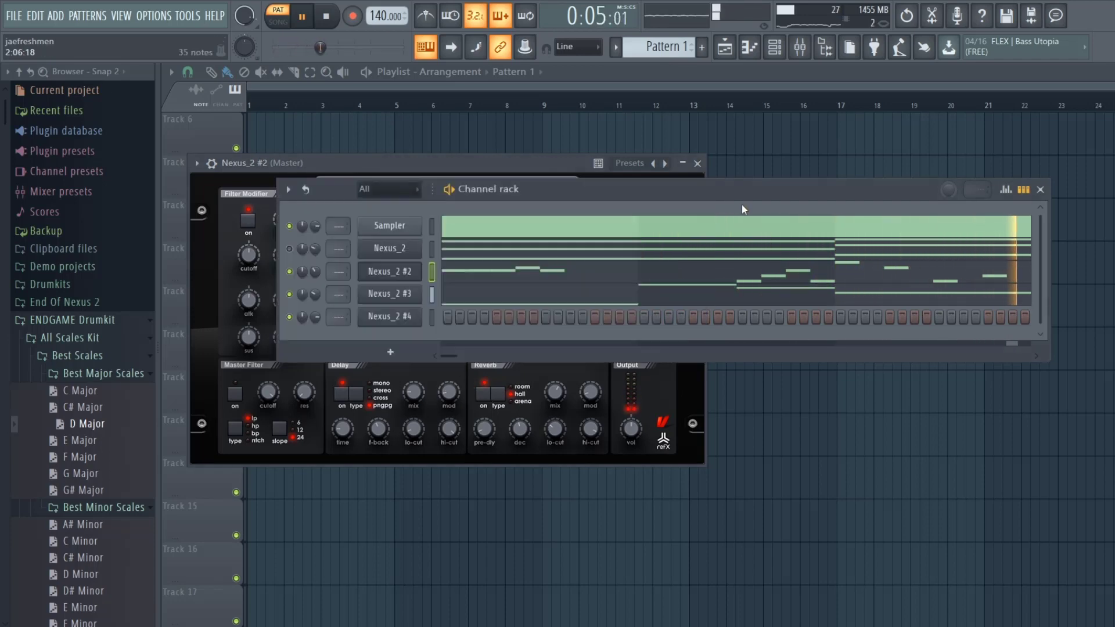
{"action": "left_click_drag", "start_coordinate": [313, 272], "coordinate": [313, 287]}
{"action": "key", "text": "space"}
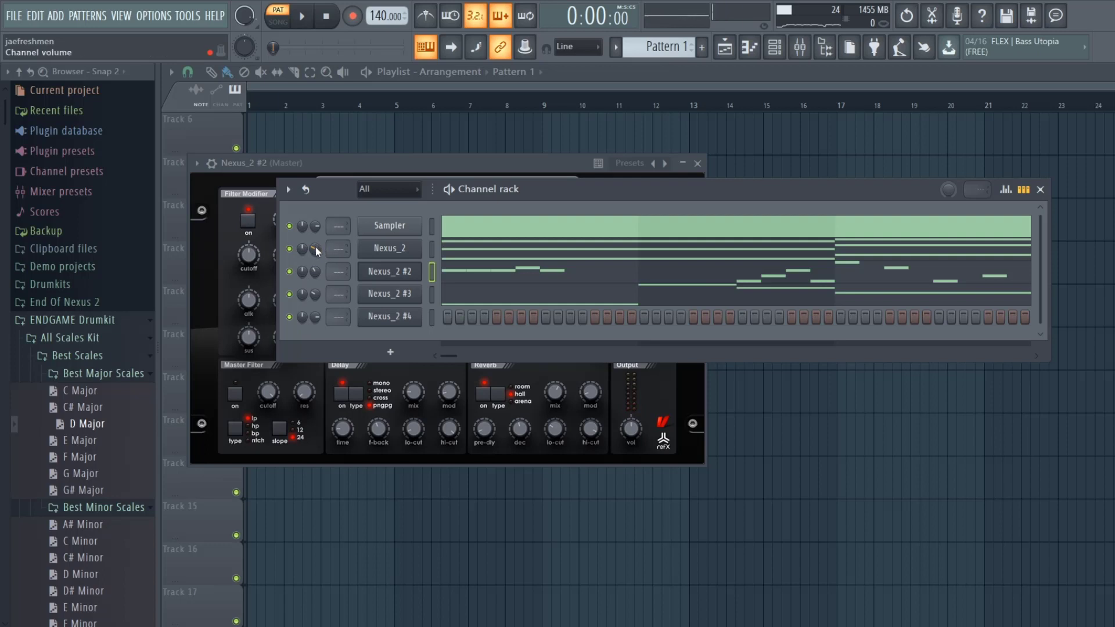
{"action": "left_click_drag", "start_coordinate": [315, 248], "coordinate": [315, 259]}
{"action": "left_click_drag", "start_coordinate": [312, 250], "coordinate": [309, 249]}
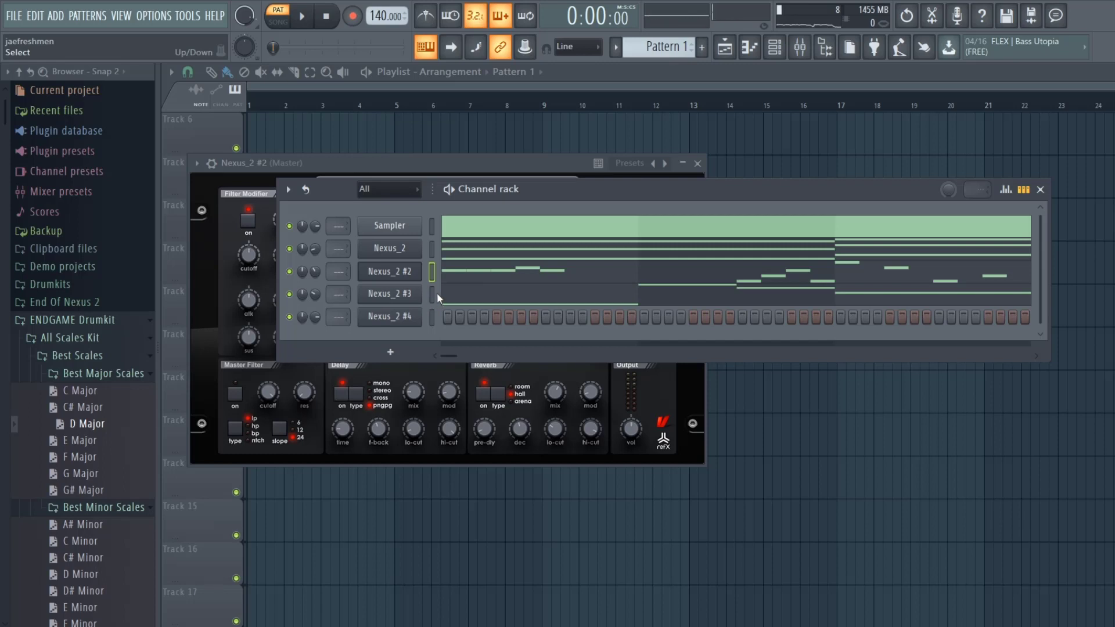
{"action": "key", "text": "space"}
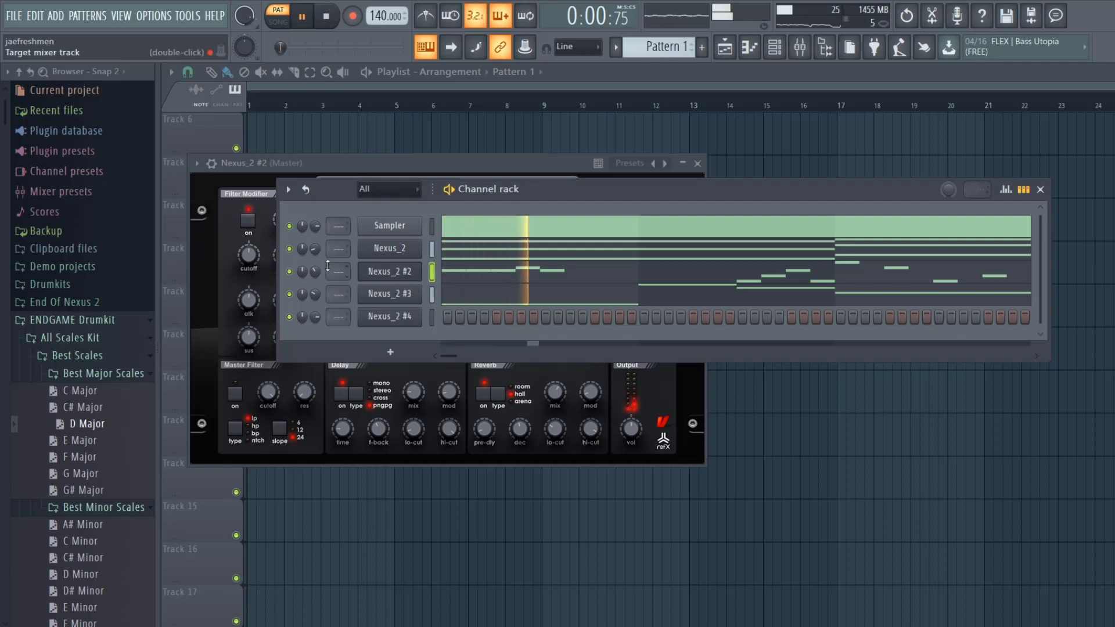
{"action": "key", "text": "space"}
{"action": "key", "text": "space"}
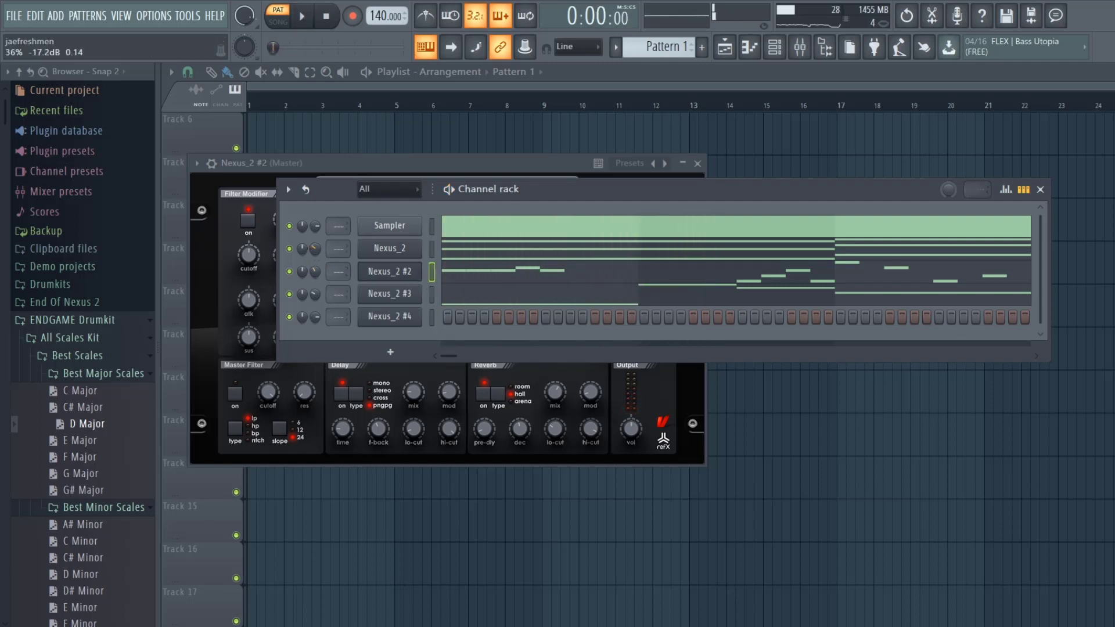
{"action": "key", "text": "space"}
{"action": "key", "text": "space"}
{"action": "key", "text": "space"}
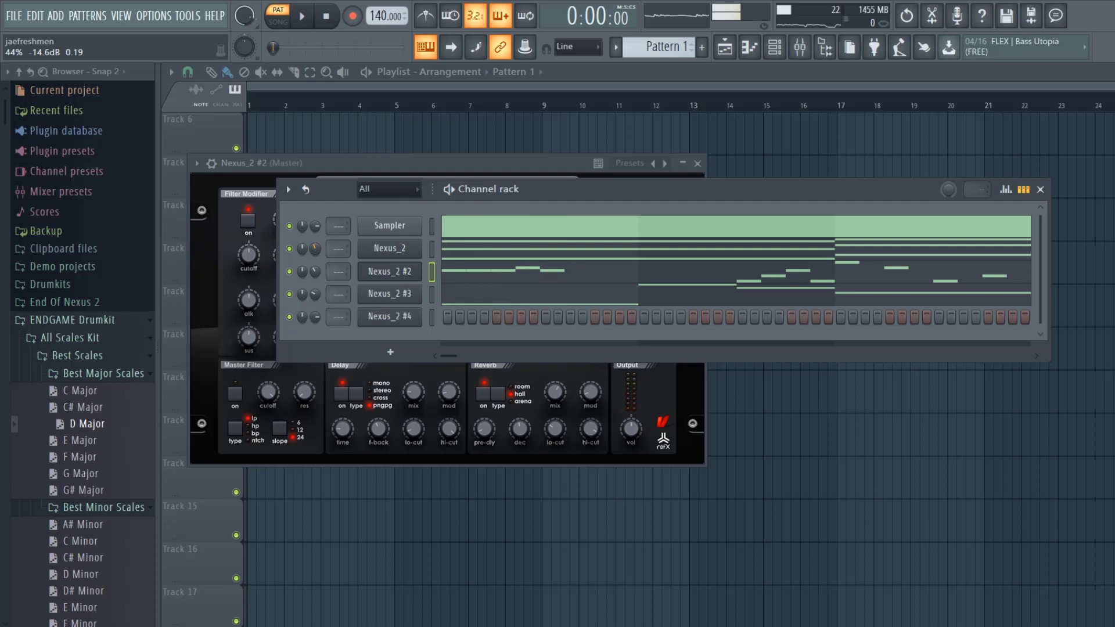
Fine-tune both chord channels slightly lower, replaying the pattern until they sit under the piano
{"action": "left_click_drag", "start_coordinate": [318, 248], "coordinate": [314, 242]}
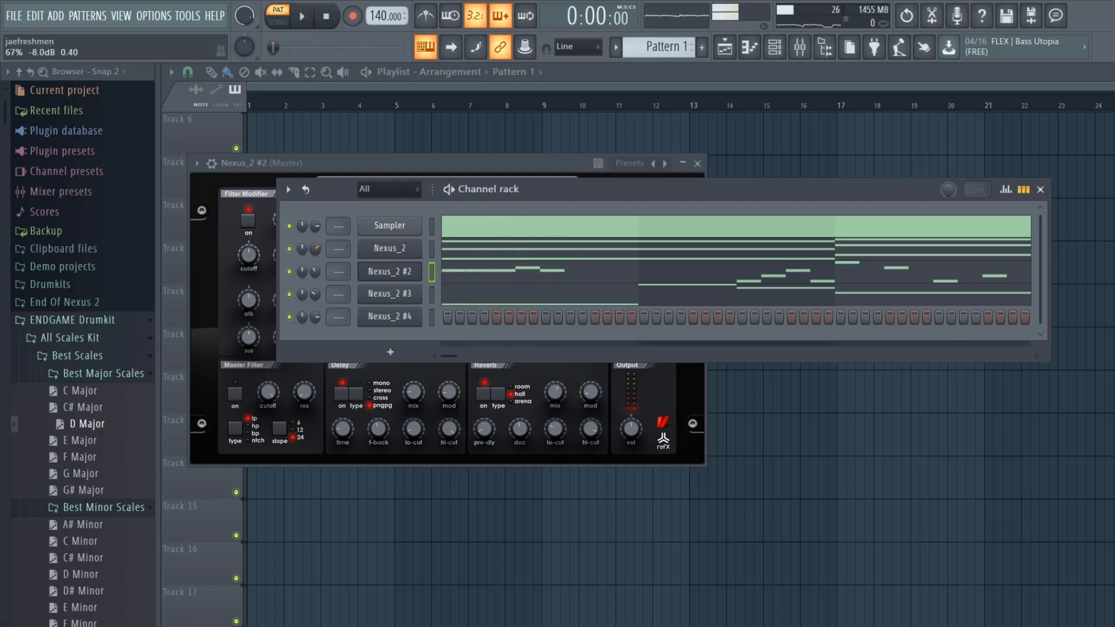
{"action": "key", "text": "space"}
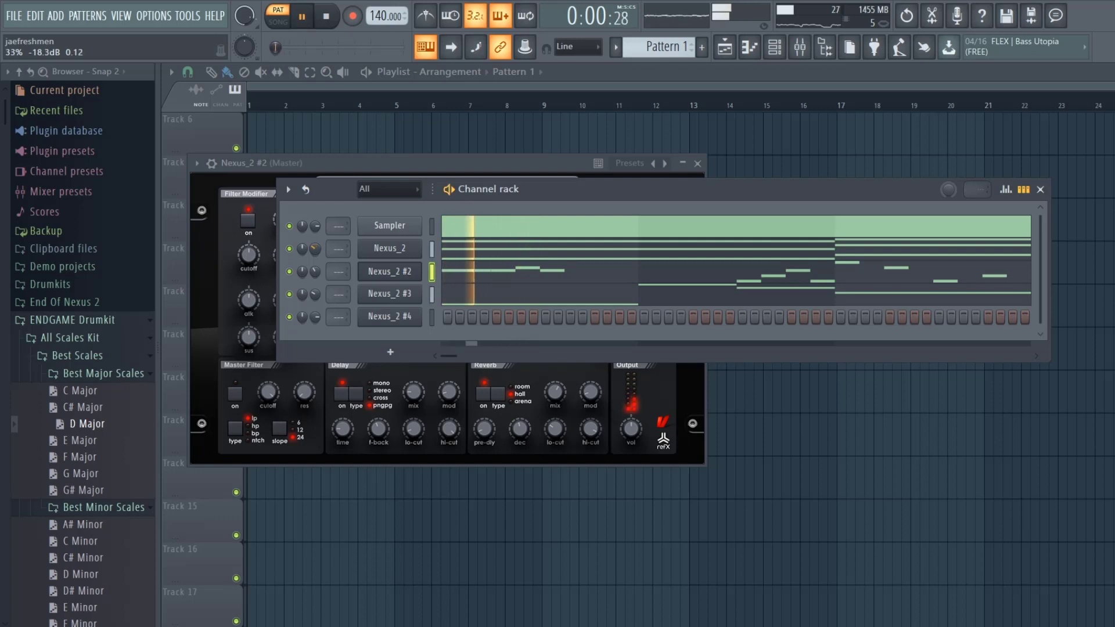
{"action": "key", "text": "space"}
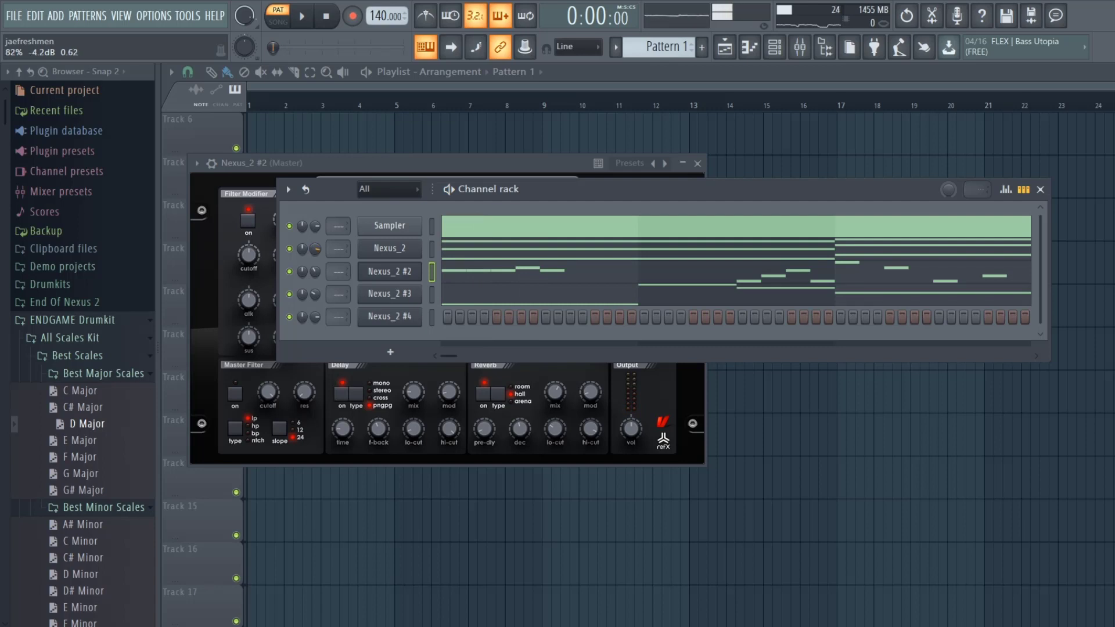
{"action": "left_click_drag", "start_coordinate": [314, 248], "coordinate": [315, 253]}
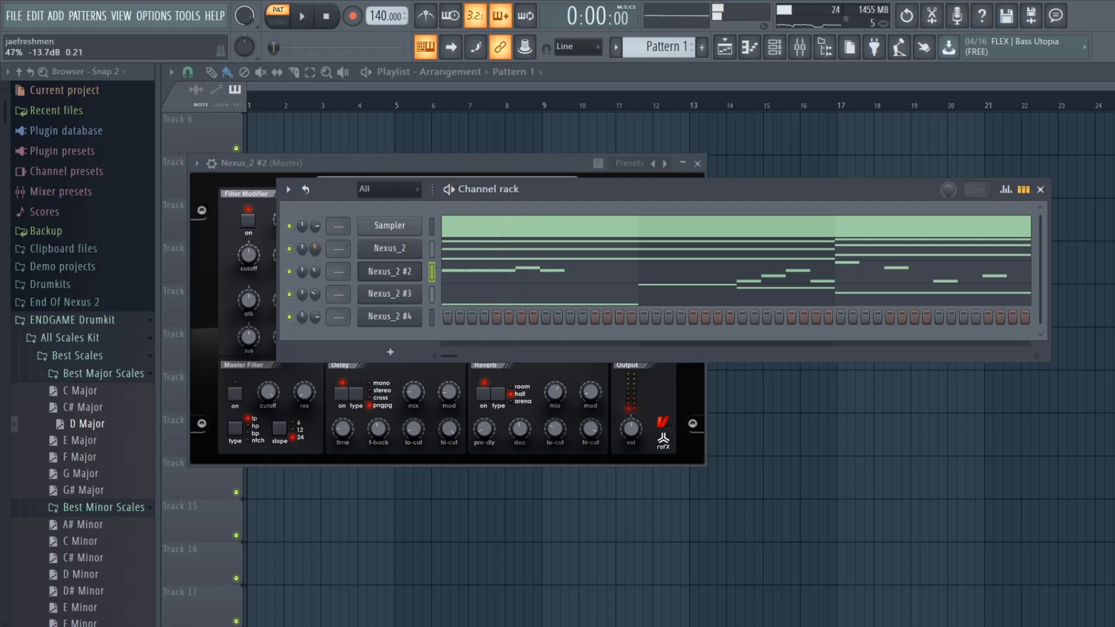
{"action": "key", "text": "space"}
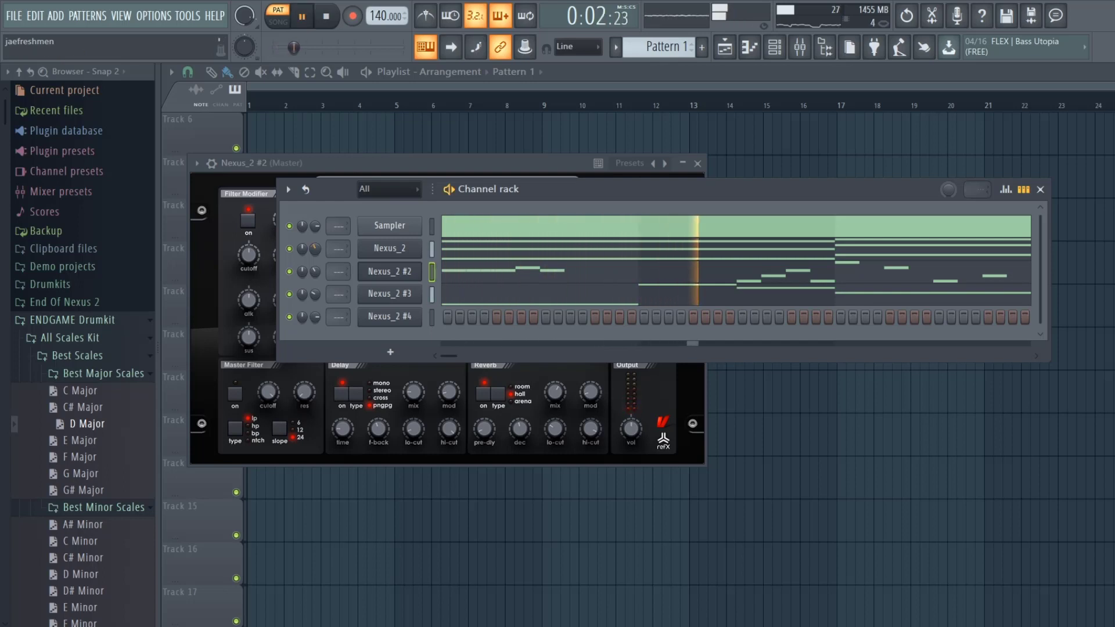
{"action": "key", "text": "space"}
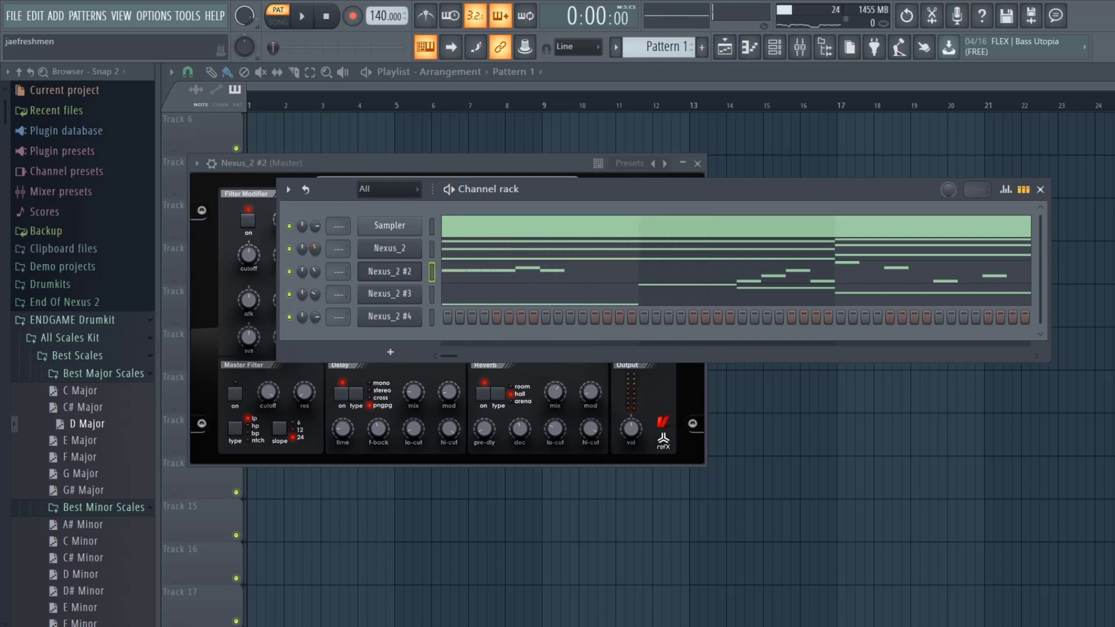
{"action": "key", "text": "space"}
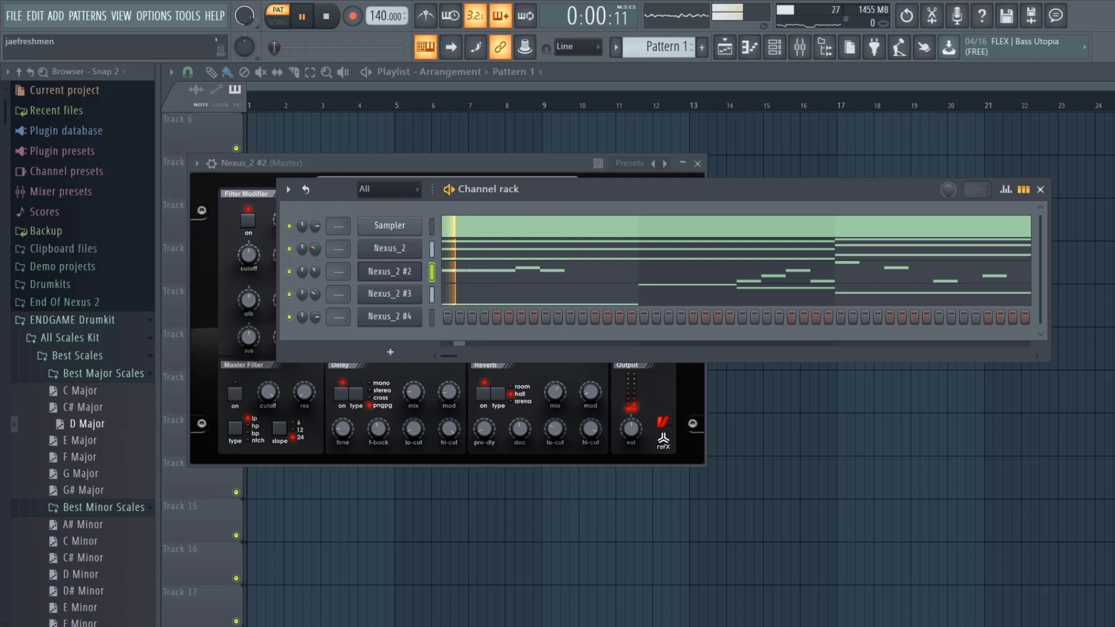
{"action": "key", "text": "space"}
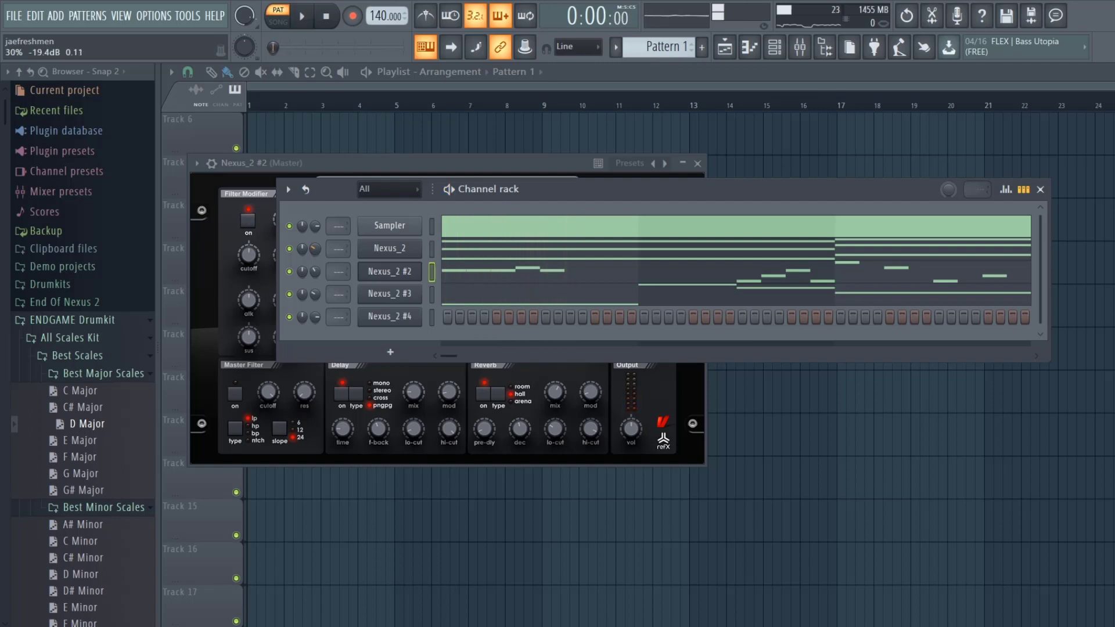
{"action": "key", "text": "space"}
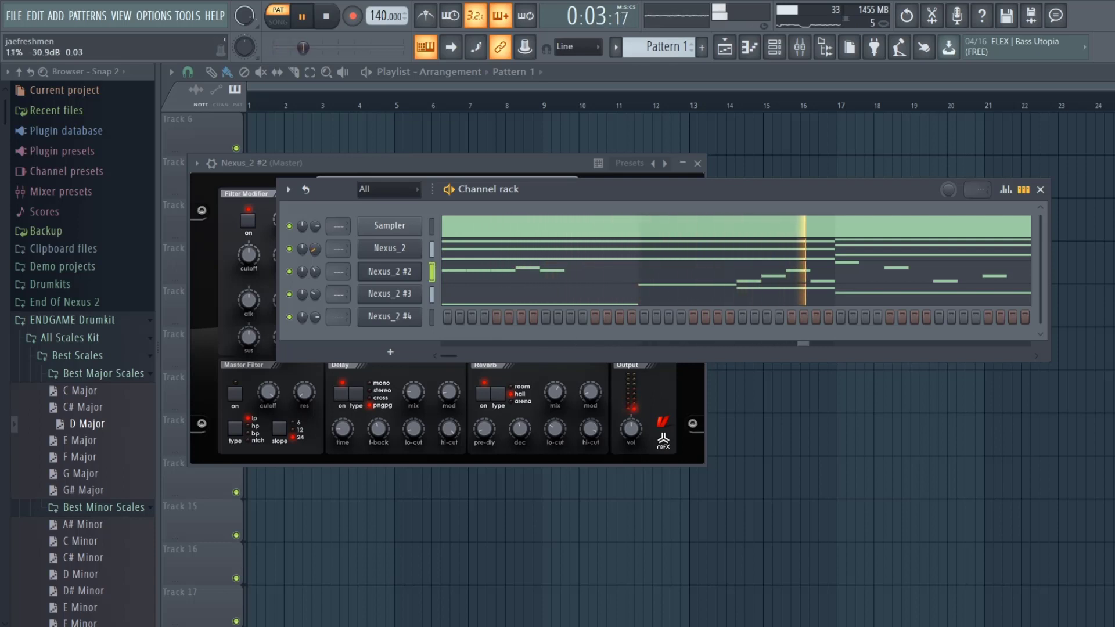
{"action": "key", "text": "space"}
{"action": "key", "text": "space"}
{"action": "key", "text": "space"}
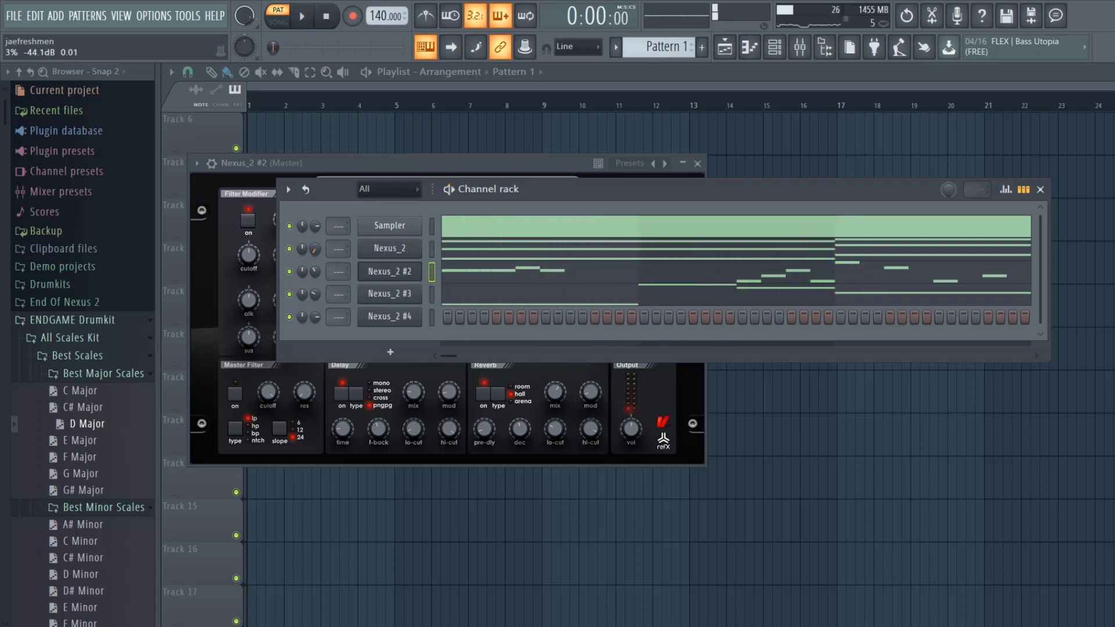
{"action": "key", "text": "space"}
{"action": "key", "text": "space"}
{"action": "key", "text": "space"}
{"action": "key", "text": "space"}
{"action": "key", "text": "space"}
{"action": "key", "text": "space"}
{"action": "key", "text": "space"}
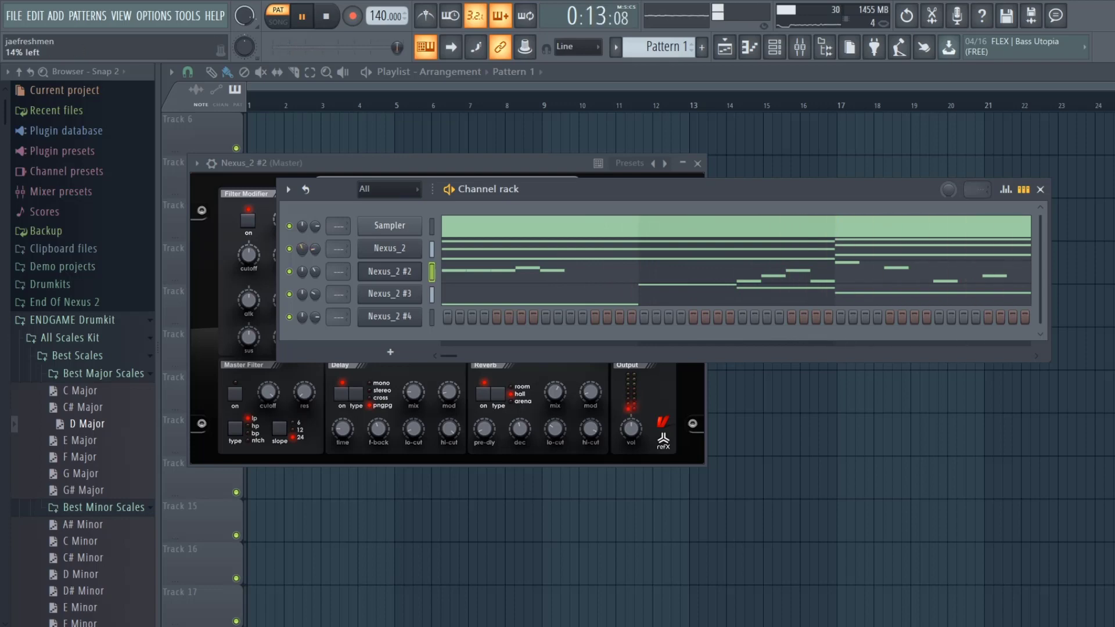
{"action": "key", "text": "space"}
Raise the Nexus_2 reverb mix from 37 to about 71, then lower its channel volume to about 29%
{"action": "left_click", "coordinate": [374, 244]}
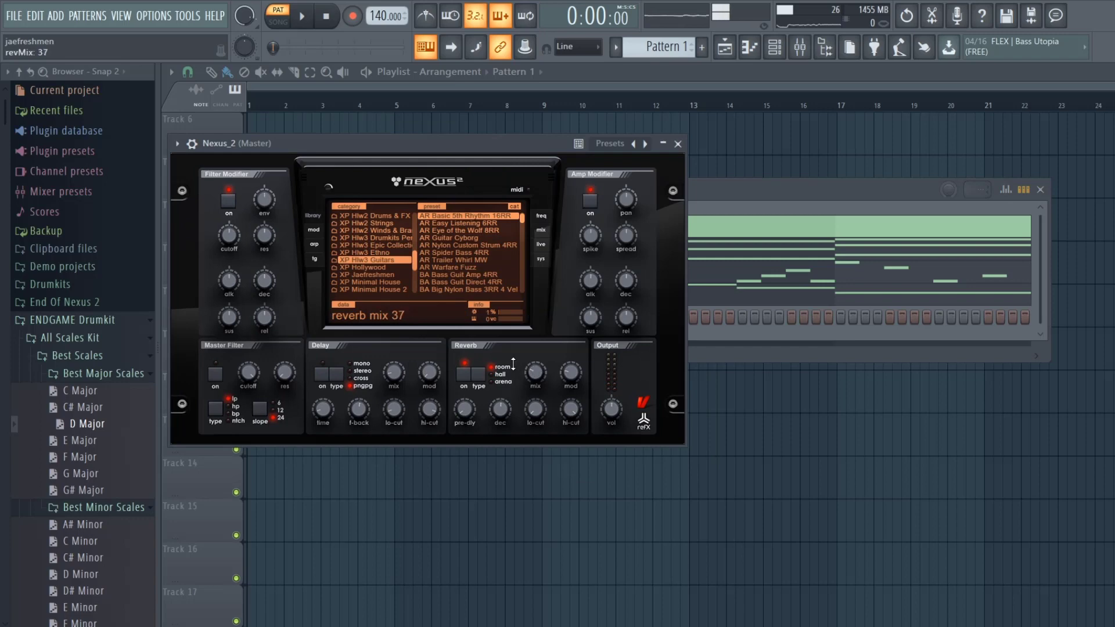
{"action": "key", "text": "space"}
{"action": "left_click_drag", "start_coordinate": [513, 363], "coordinate": [463, 374]}
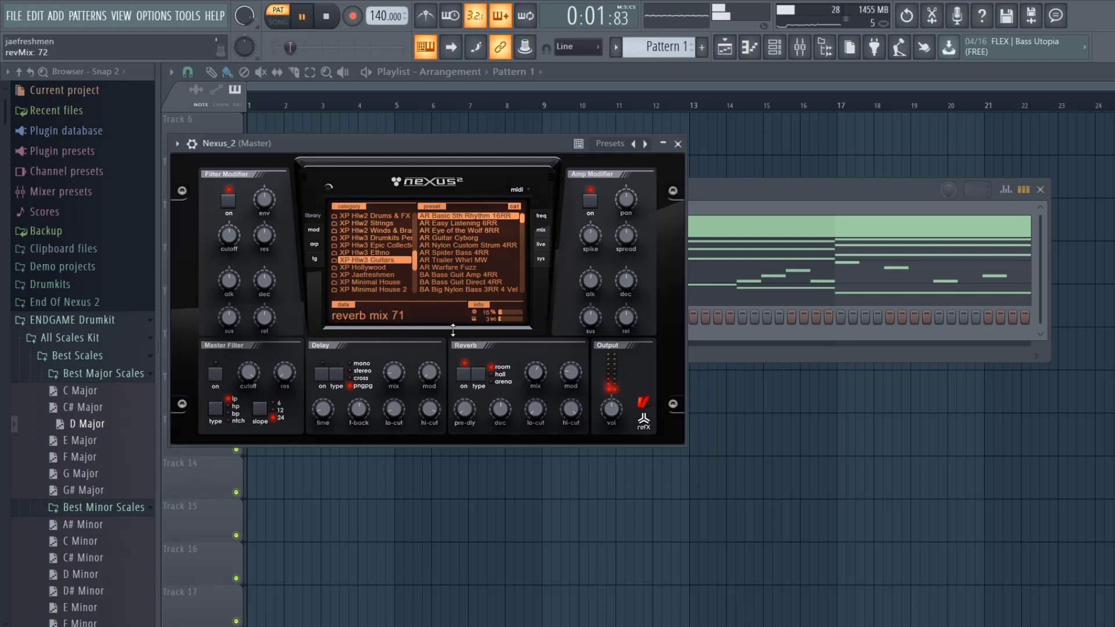
{"action": "left_click", "coordinate": [676, 143]}
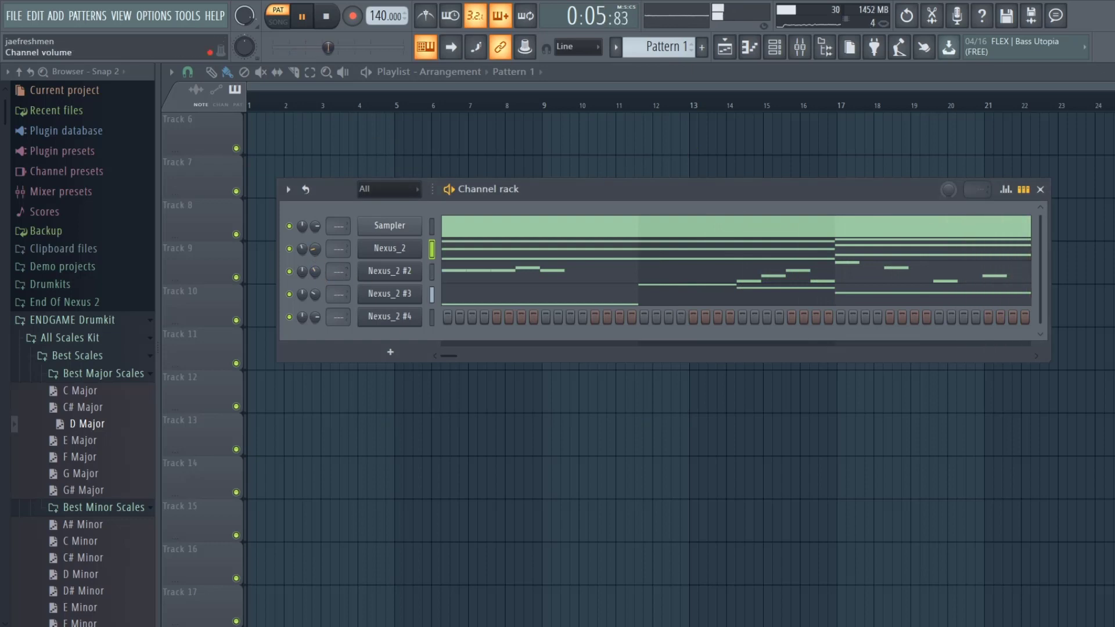
{"action": "left_click_drag", "start_coordinate": [314, 248], "coordinate": [314, 252]}
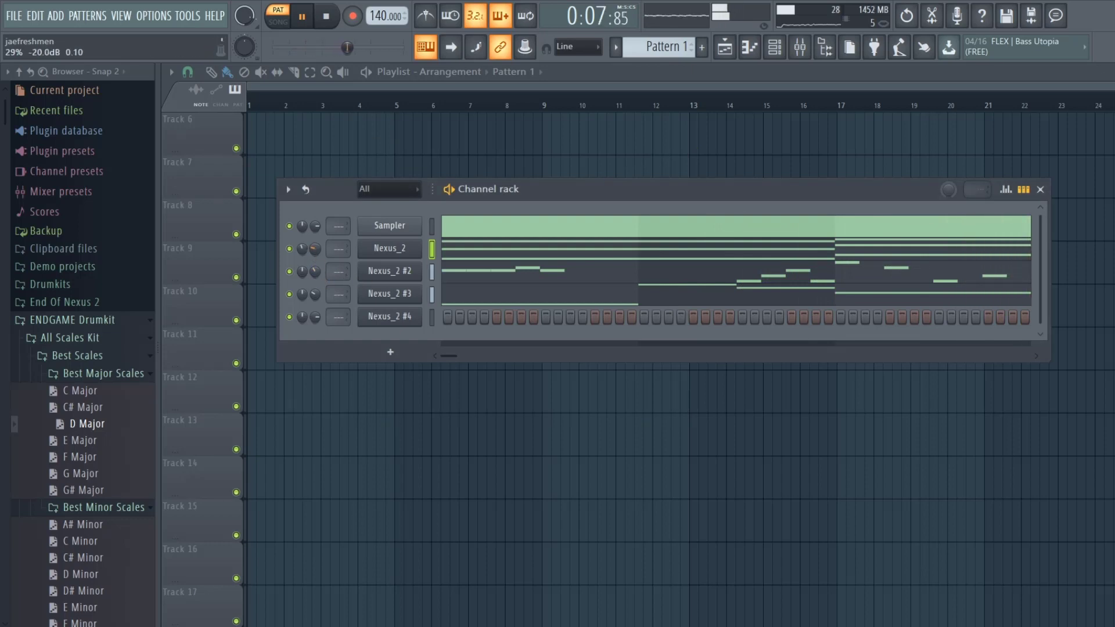
{"action": "left_click_drag", "start_coordinate": [314, 249], "coordinate": [311, 249]}
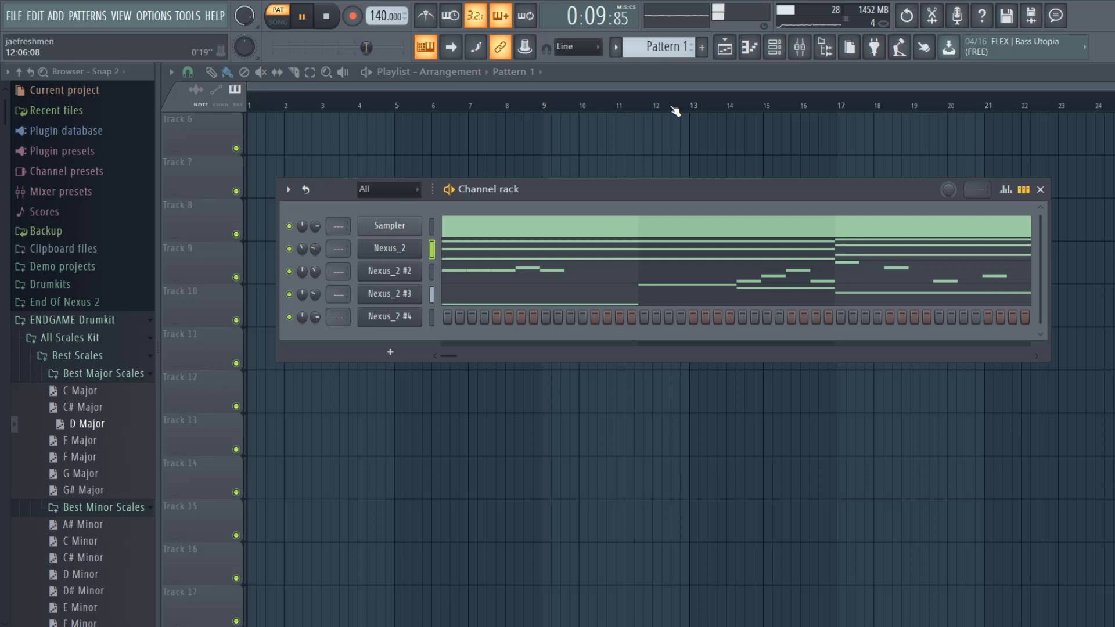